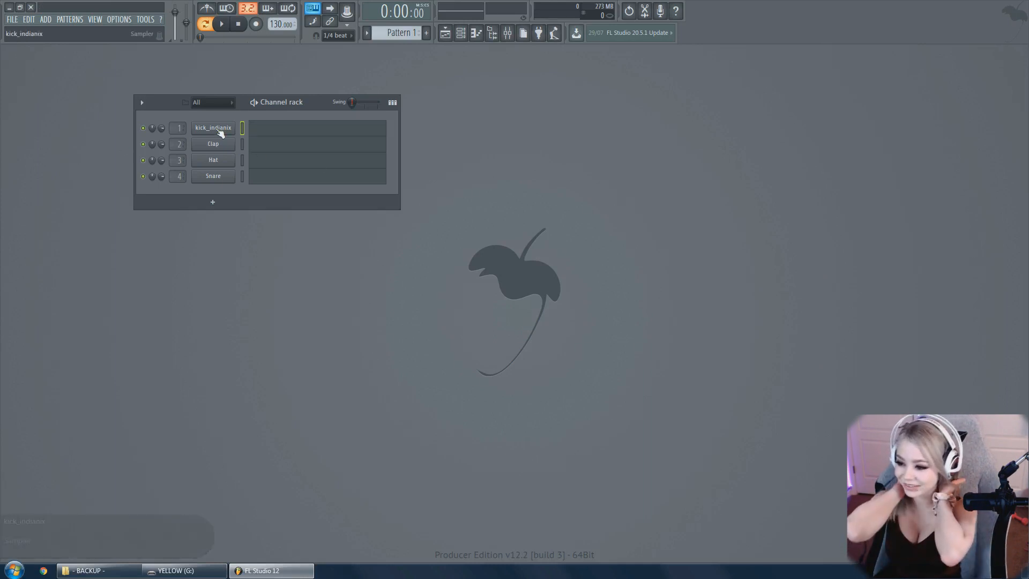
Fill the kick_indianix channel with a hit on every 4th step
right_click(231, 127)
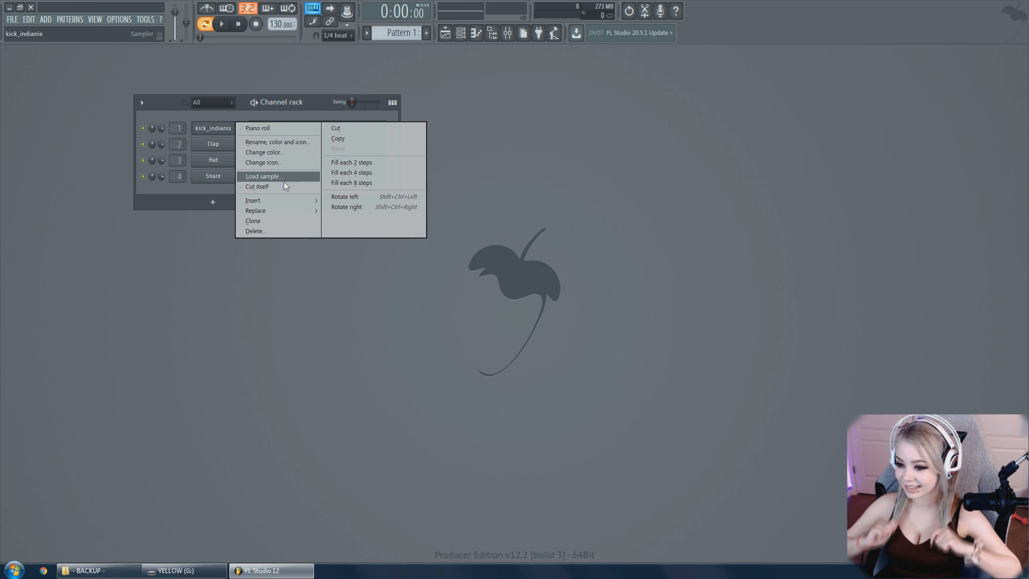
left_click(343, 172)
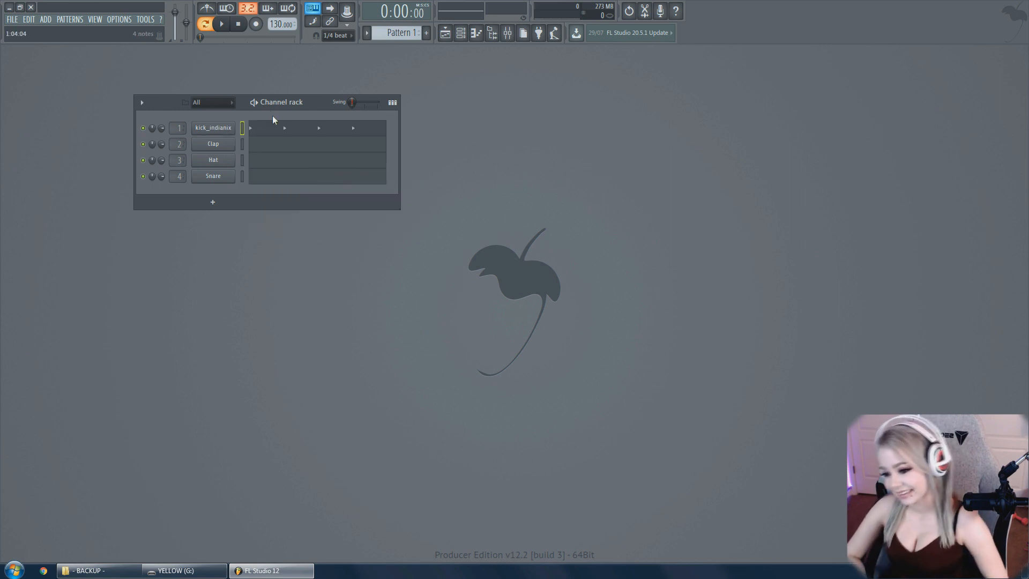
Load Fruity Peak Controller into the first effect slot of the kick's mixer track, Insert 1, and turn off its Mute option
left_click(217, 130)
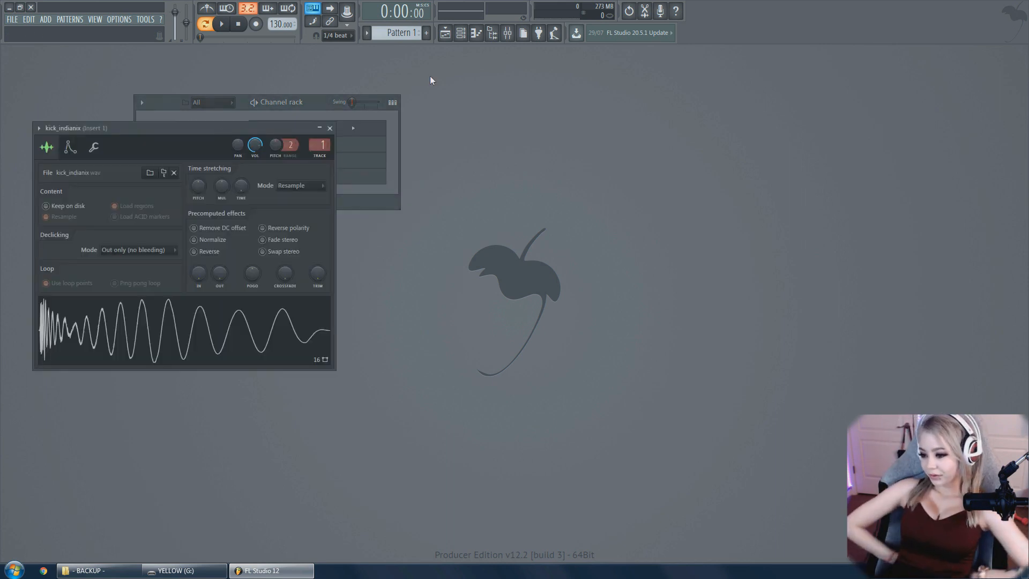
left_click(507, 34)
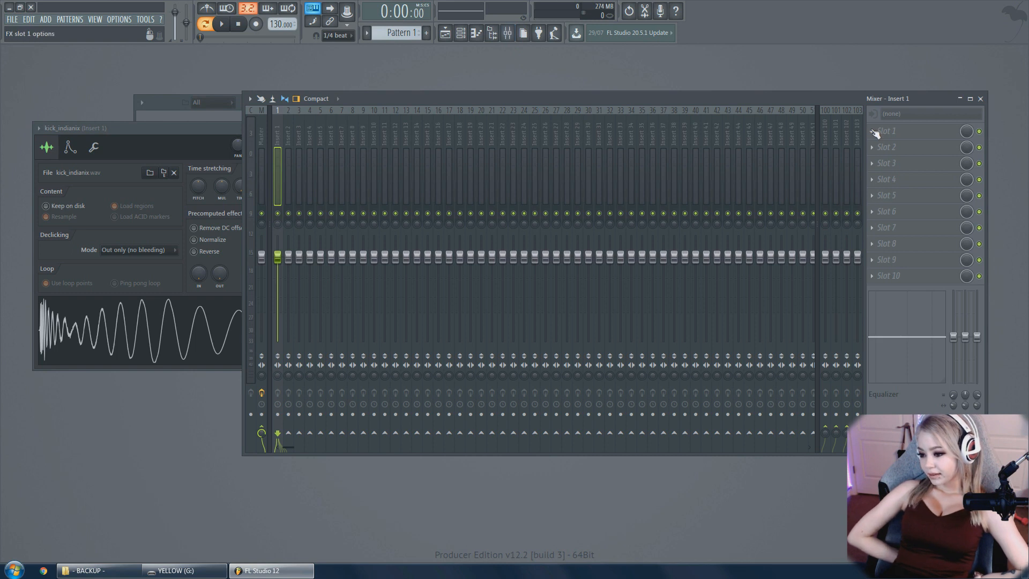
left_click(875, 130)
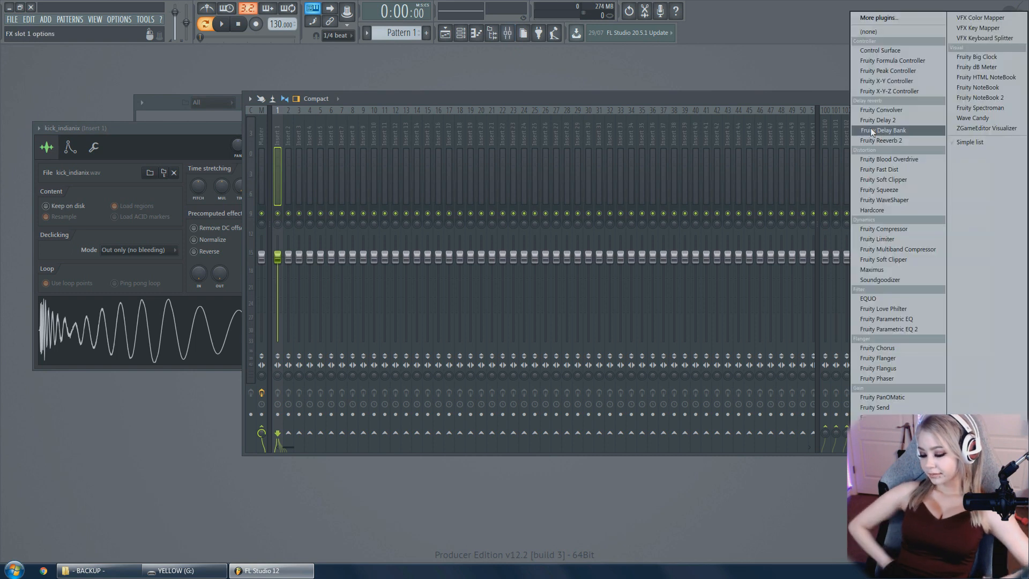
left_click(928, 73)
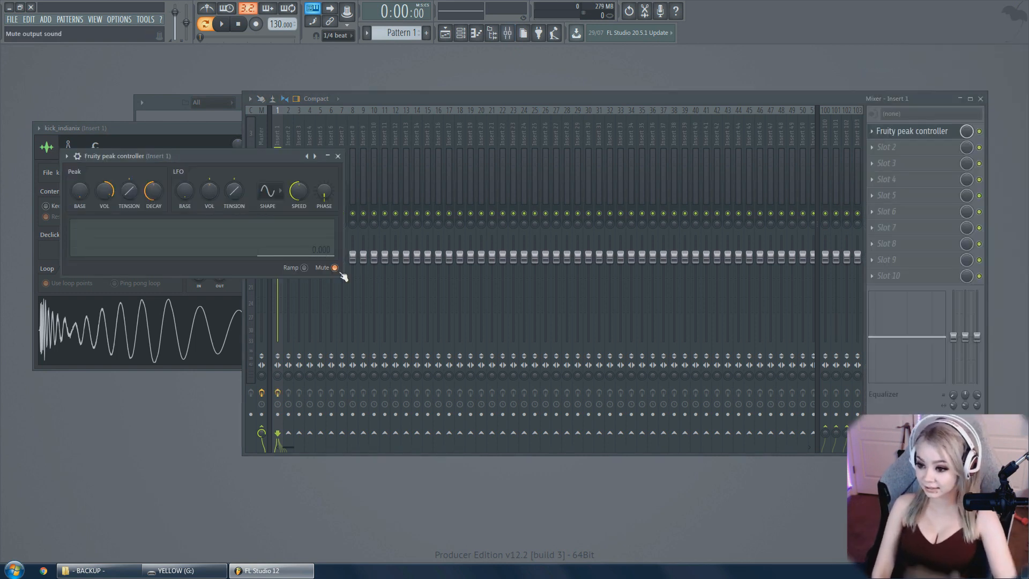
Replace the Clap channel's sample with bass.wav from the delete folder on the desktop
left_click(165, 105)
right_click(212, 145)
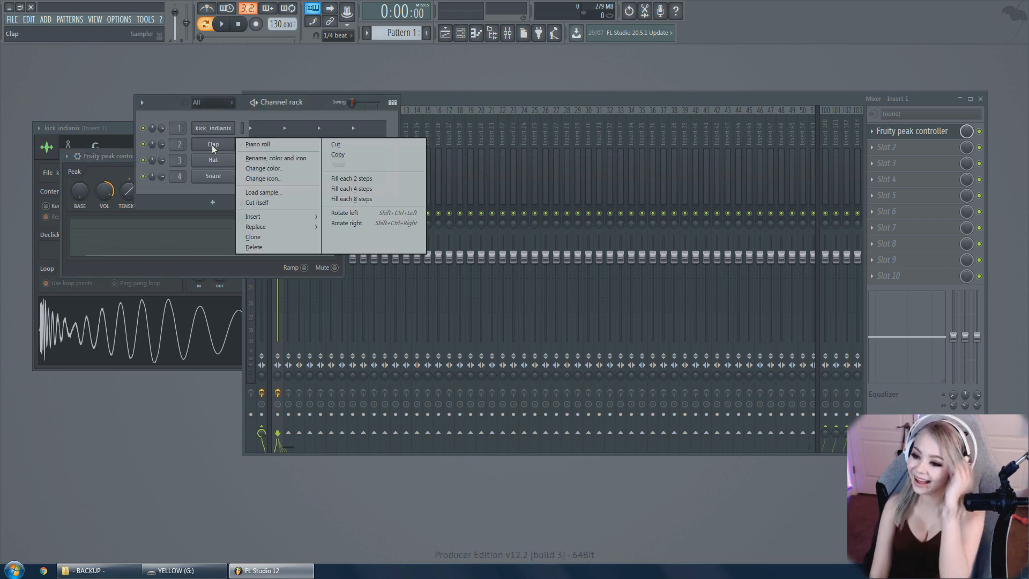
left_click(284, 193)
left_click(306, 168)
double_click(498, 206)
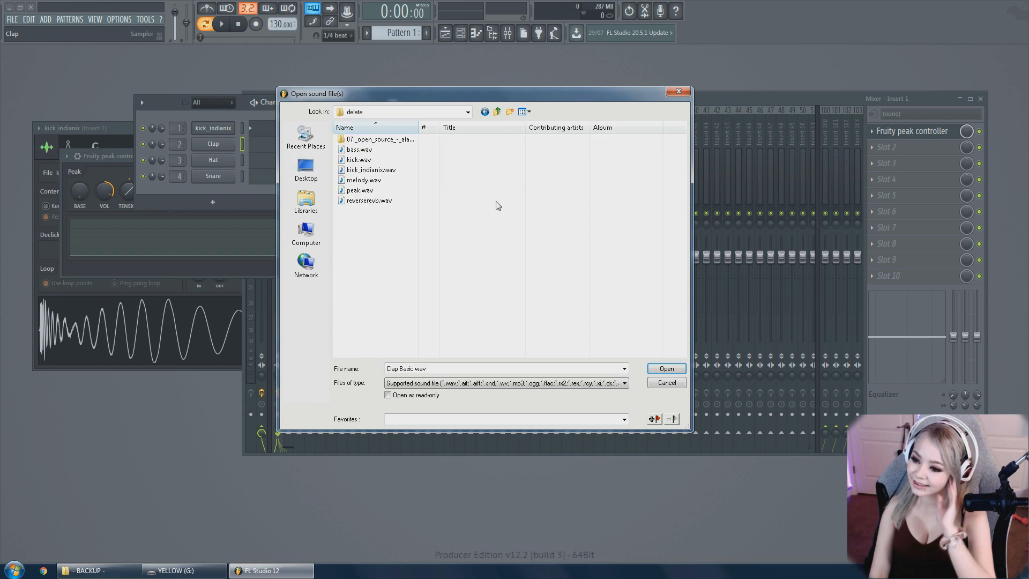
left_click(359, 151)
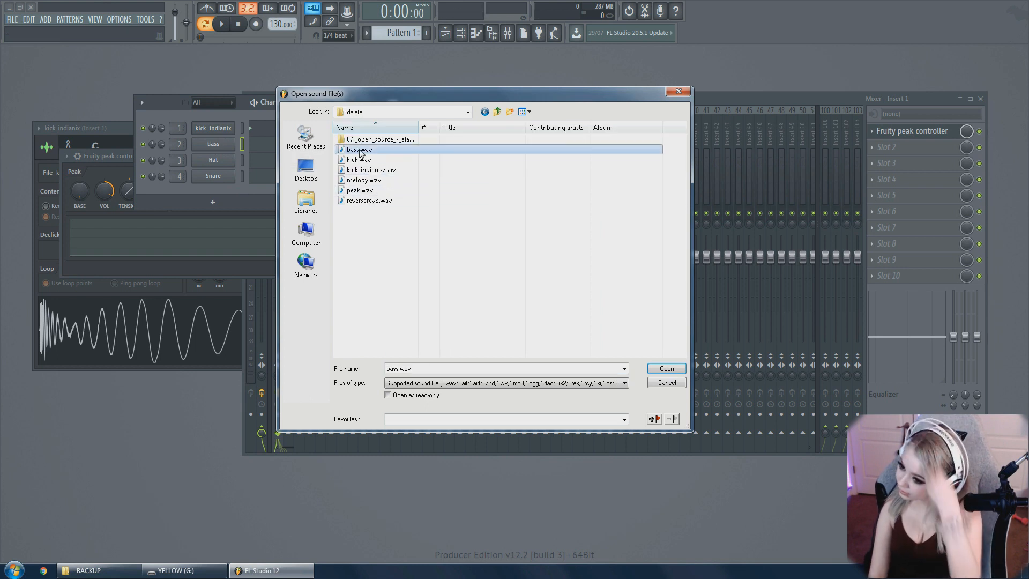
double_click(359, 151)
Write twelve one-step C5 notes in bar 1 of the bass piano roll, three per beat, leaving each beat's first step empty
right_click(212, 145)
left_click(247, 142)
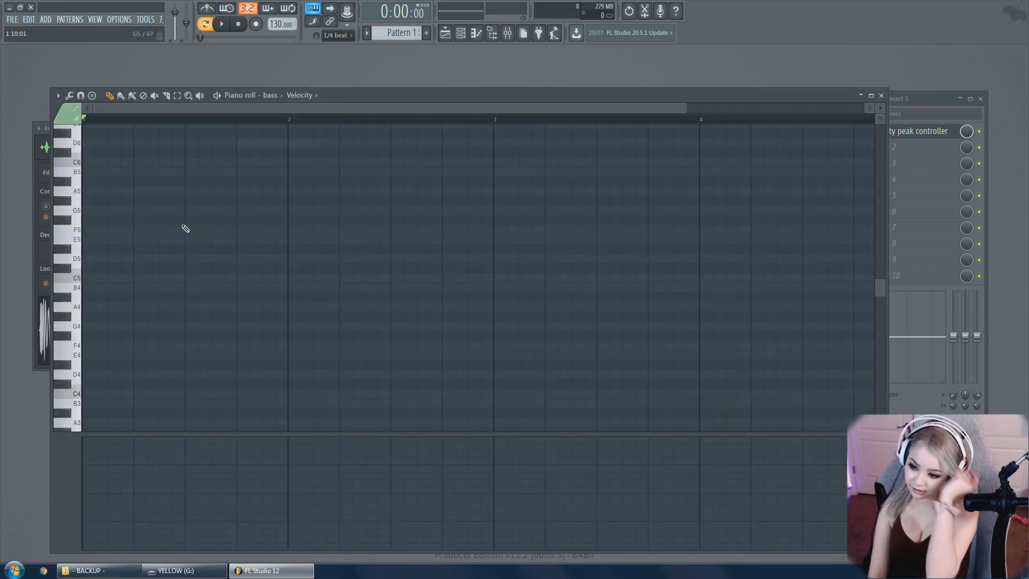
left_click(111, 278)
left_click(99, 278)
left_click(125, 278)
left_click(150, 278)
left_click(164, 278)
left_click(176, 278)
left_click(202, 278)
left_click(215, 279)
left_click(228, 278)
left_click(254, 278)
left_click(266, 278)
left_click(279, 279)
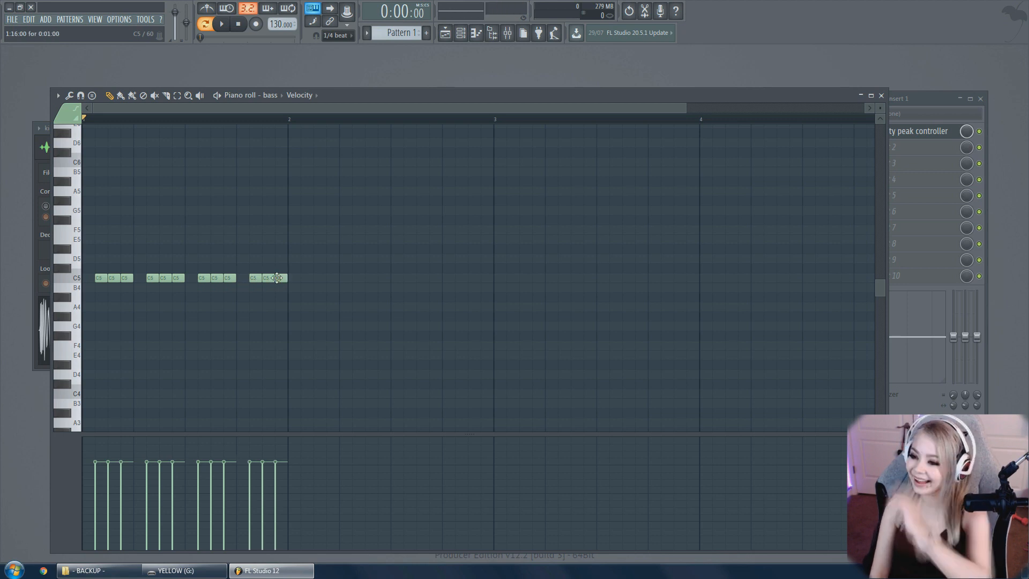
Shrink the bass piano roll window and move the channel rack aside so its pattern and the mixer's first tracks are accessible
left_click_drag(52, 89, 278, 261)
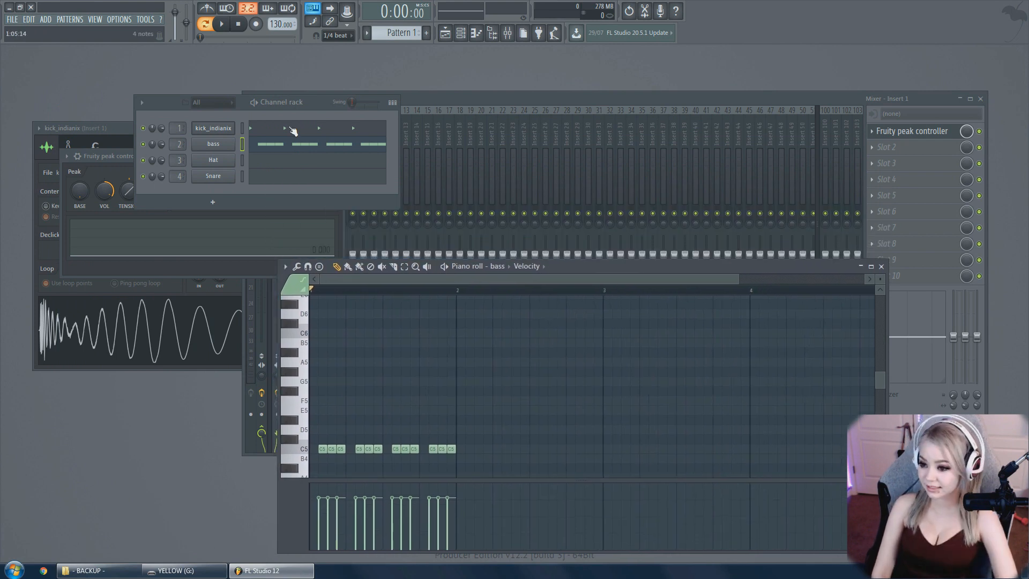
left_click(635, 101)
left_click(225, 154)
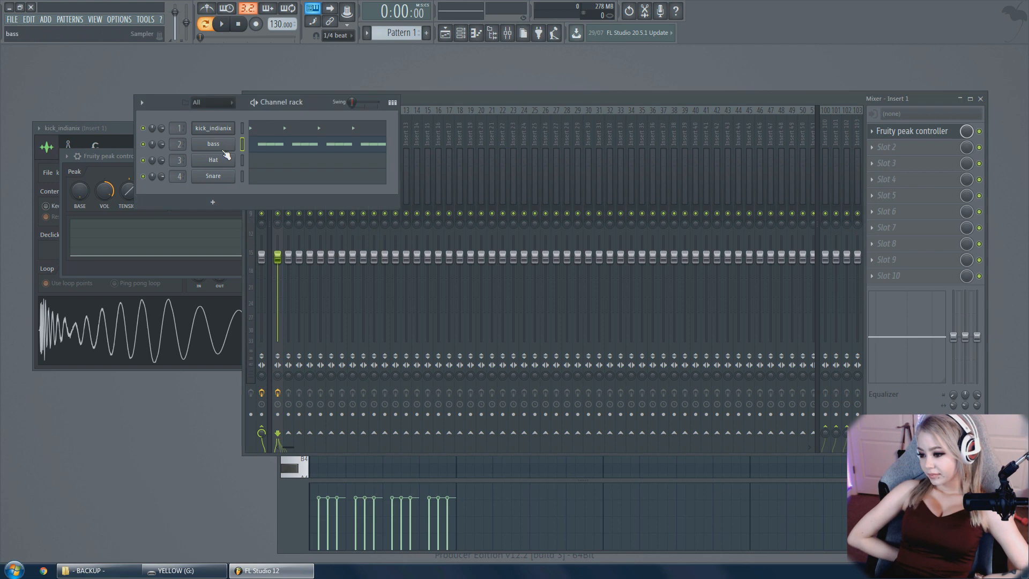
left_click_drag(171, 101, 62, 103)
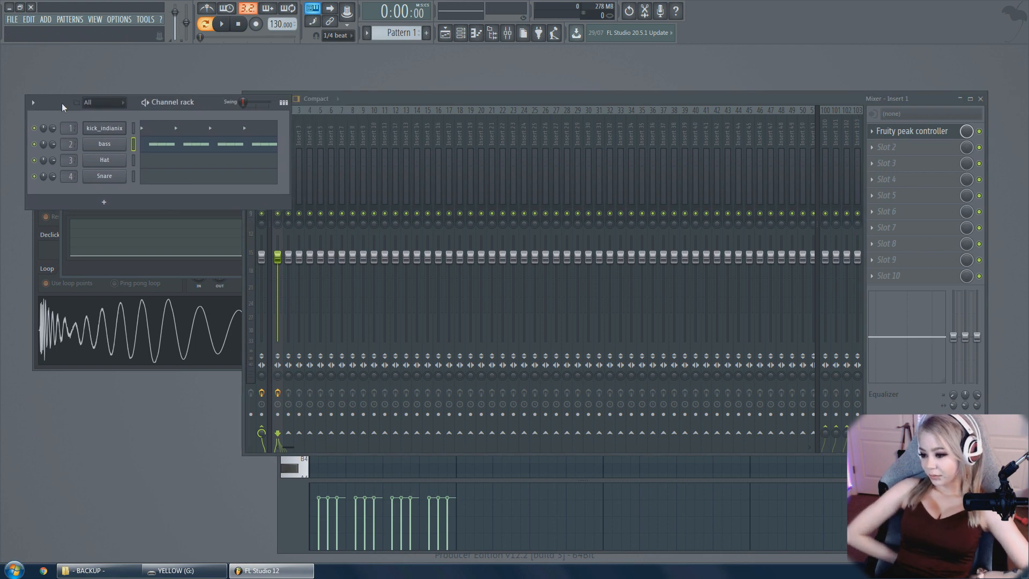
Link the volume fader of mixer track Insert 2 to the internal controller Peak ctrl - Peak+LFO with the Inverted mapping formula
left_click(392, 102)
left_click(291, 134)
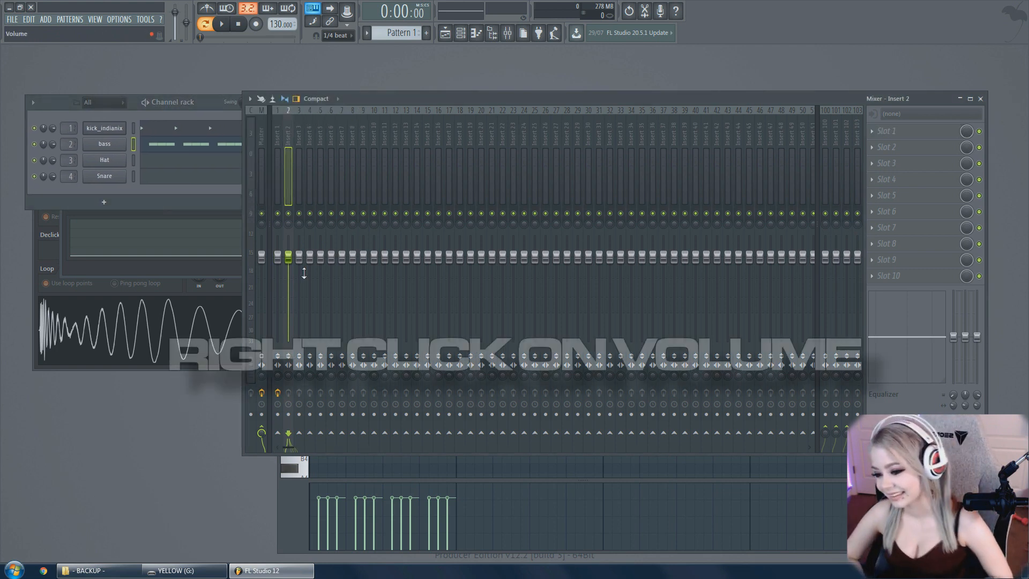
right_click(289, 258)
left_click(320, 350)
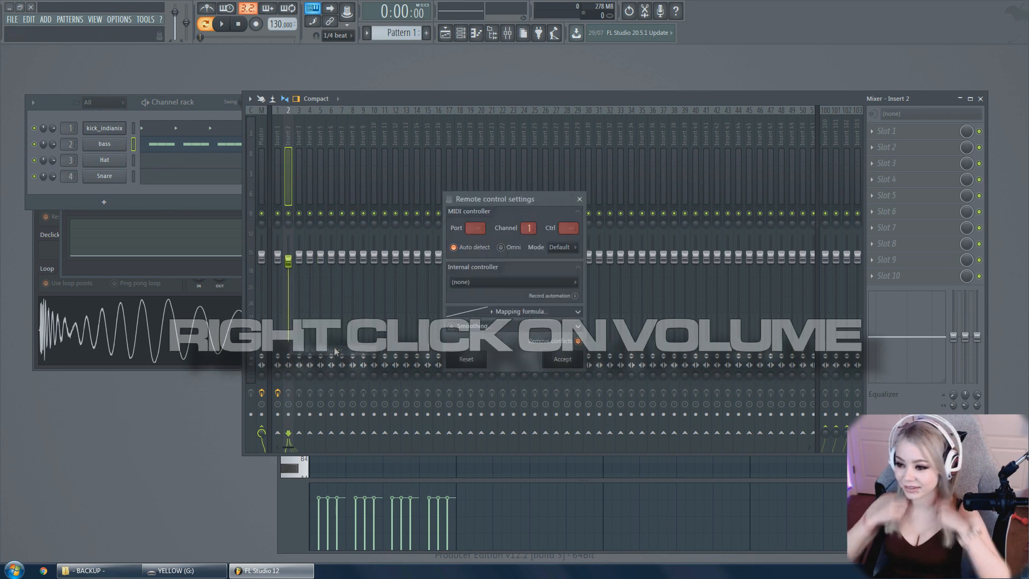
left_click(481, 281)
left_click(492, 320)
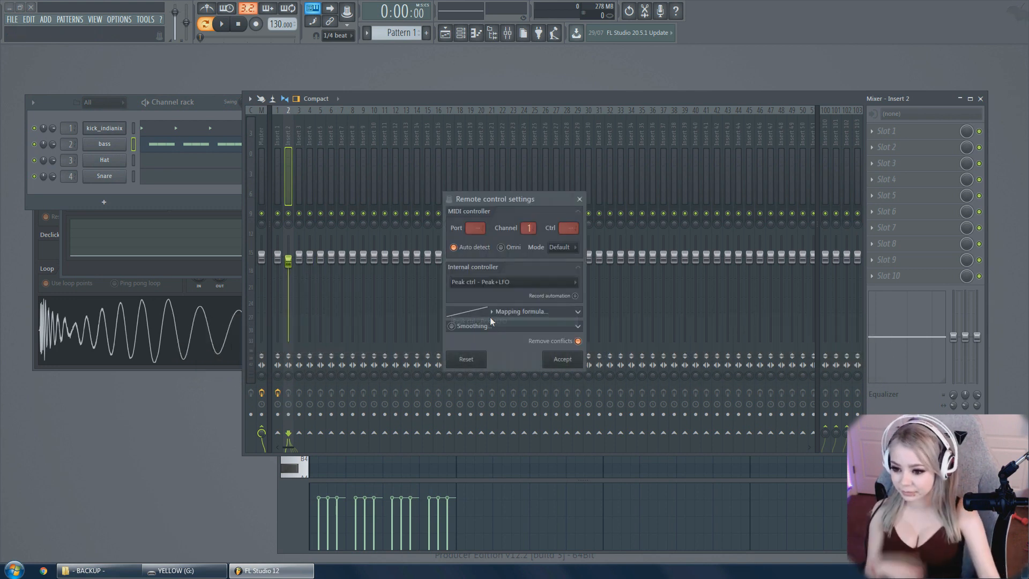
left_click(493, 313)
left_click(514, 342)
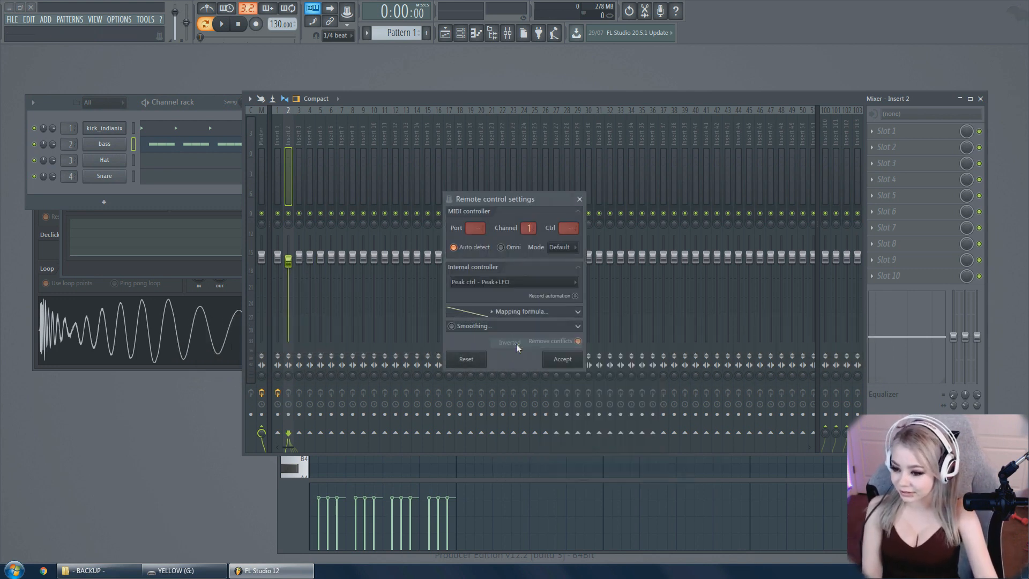
left_click(561, 360)
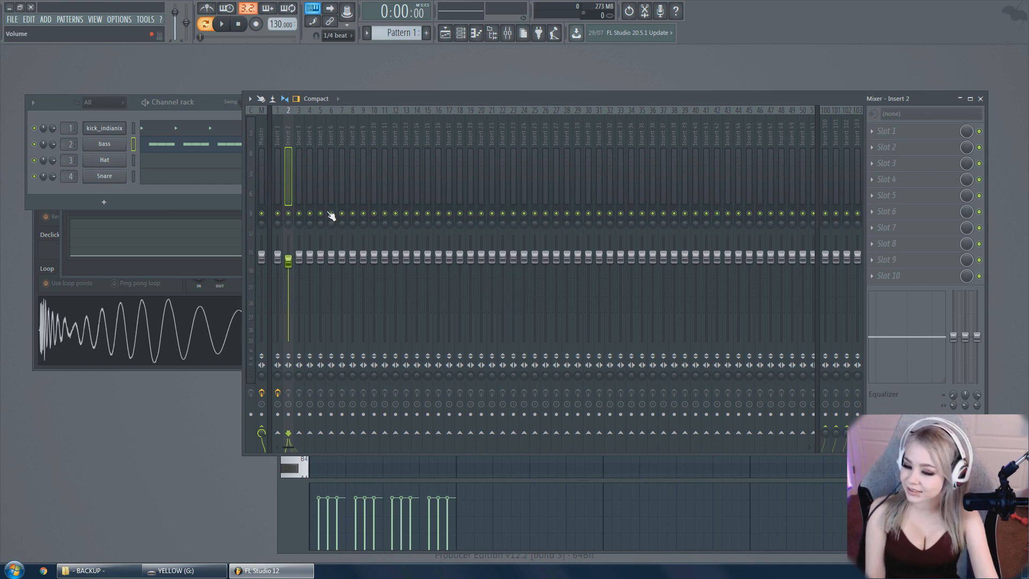
Play the pattern and raise the Peak Tension of the Fruity Peak Controller on Insert 1
left_click(222, 24)
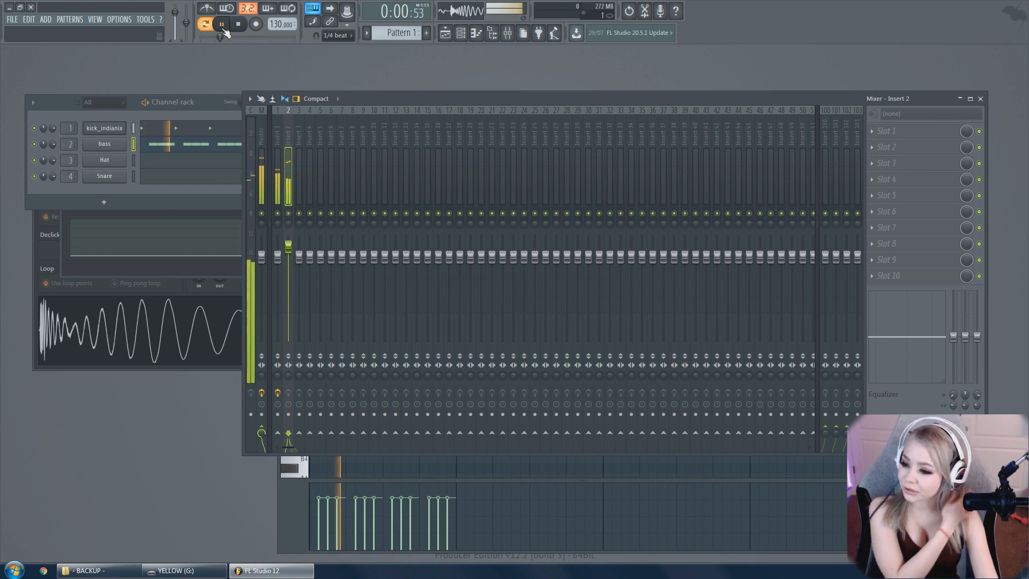
left_click(280, 136)
left_click(907, 131)
mouse_move(158, 167)
left_mouse_down()
mouse_move(176, 135)
mouse_move(348, 101)
mouse_move(644, 157)
mouse_move(623, 170)
mouse_move(646, 172)
left_mouse_up()
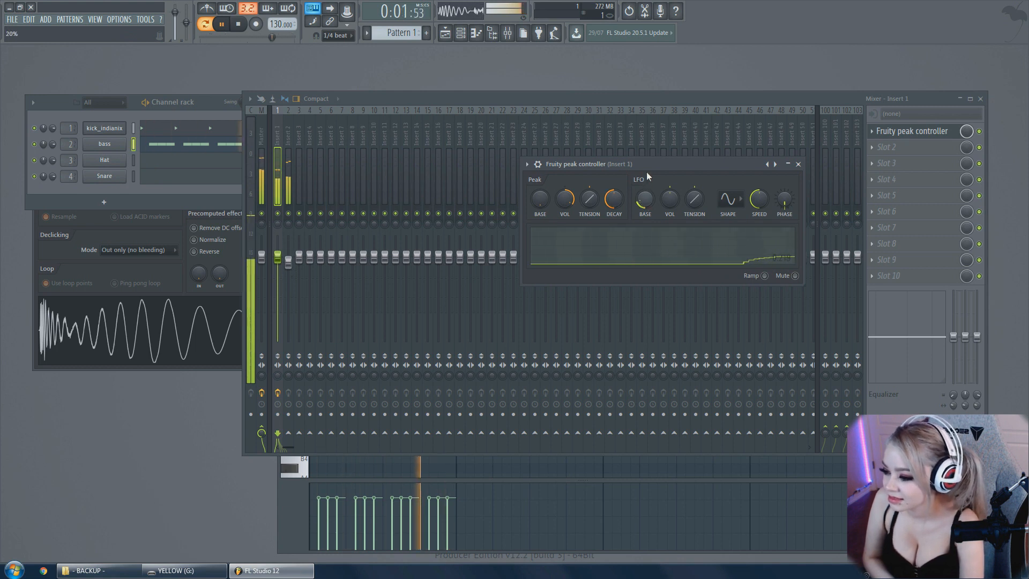
left_click_drag(594, 205, 596, 134)
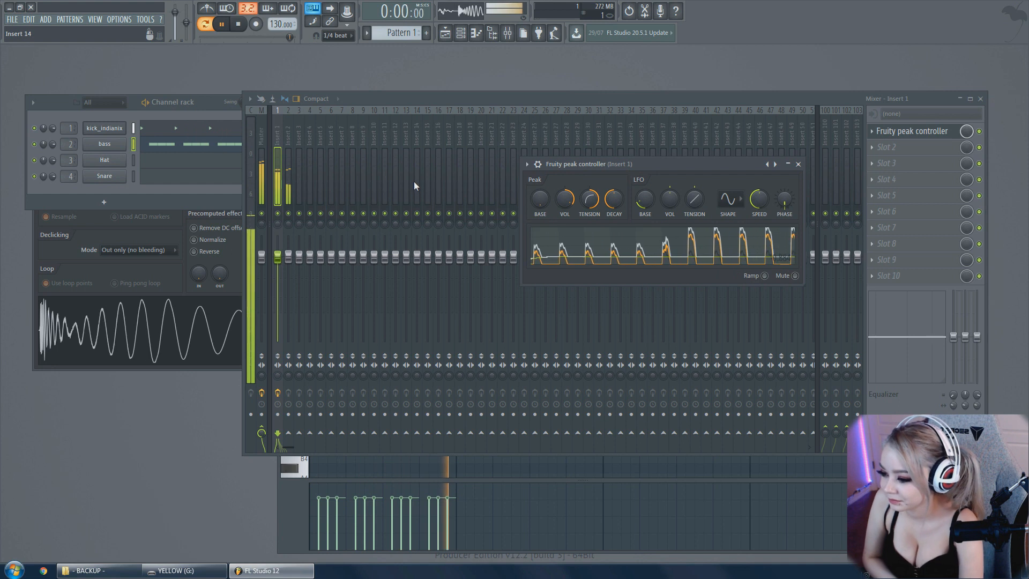
Bypass and re-enable the Fruity Peak Controller during playback to compare the sidechain effect, and stop the pattern
left_click(979, 131)
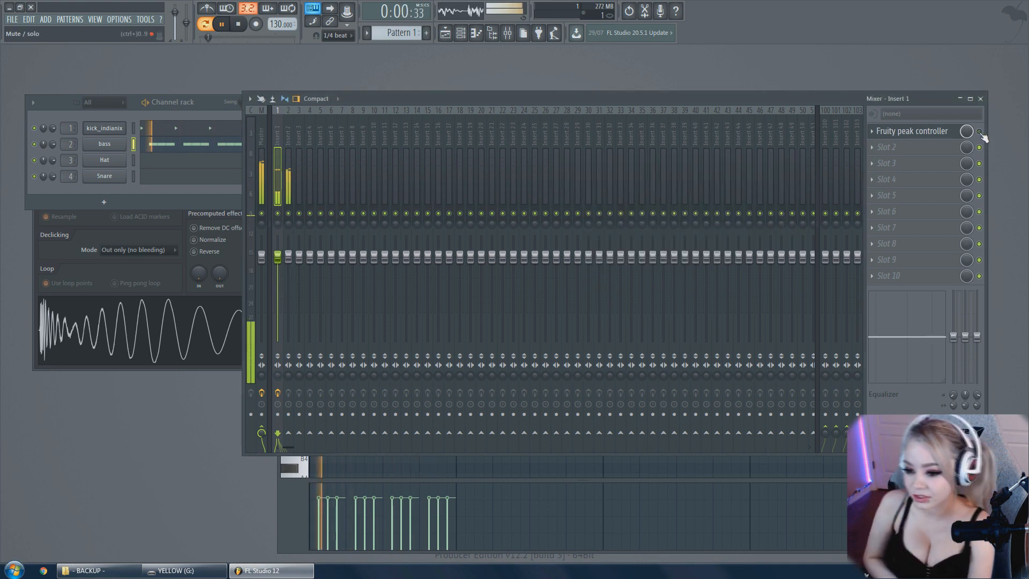
left_click(979, 132)
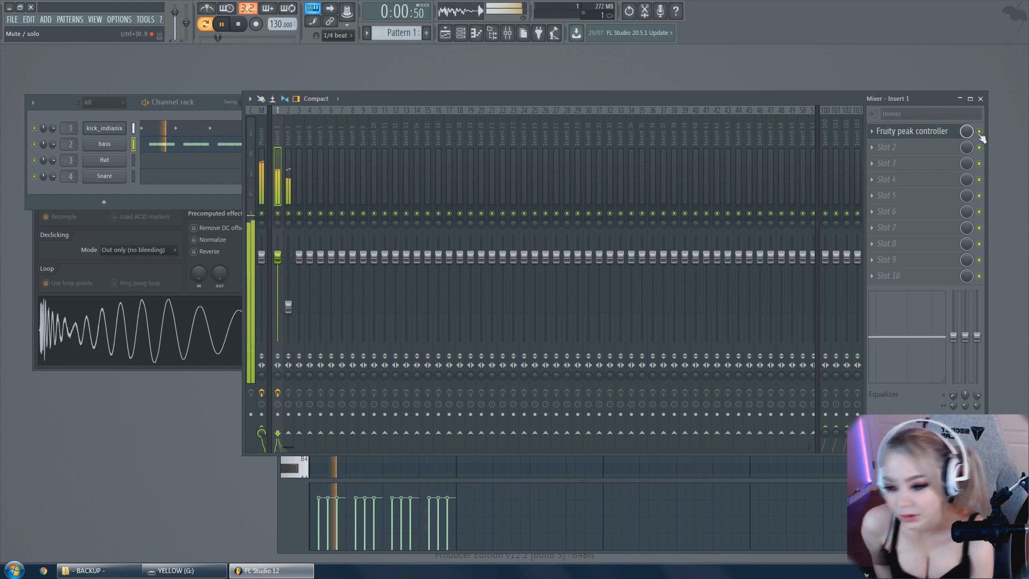
left_click(241, 25)
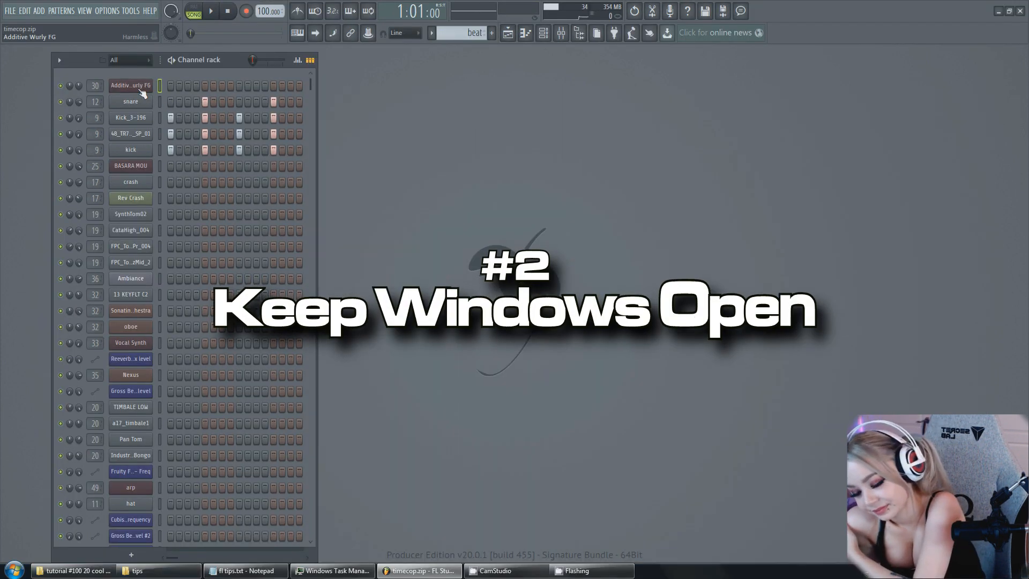
Open the Additive Wurly FG, BASARA MOU and Sonatina Orchestra plugin windows one after another, placing each beside the channel rack
left_click(141, 90)
left_click_drag(261, 117, 544, 74)
left_click(142, 169)
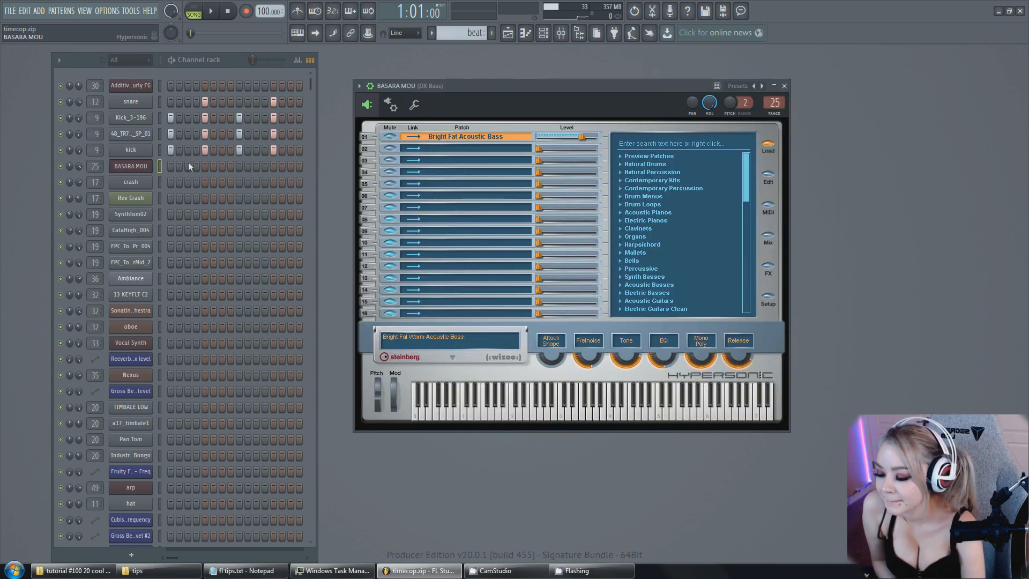
left_click_drag(459, 86, 533, 98)
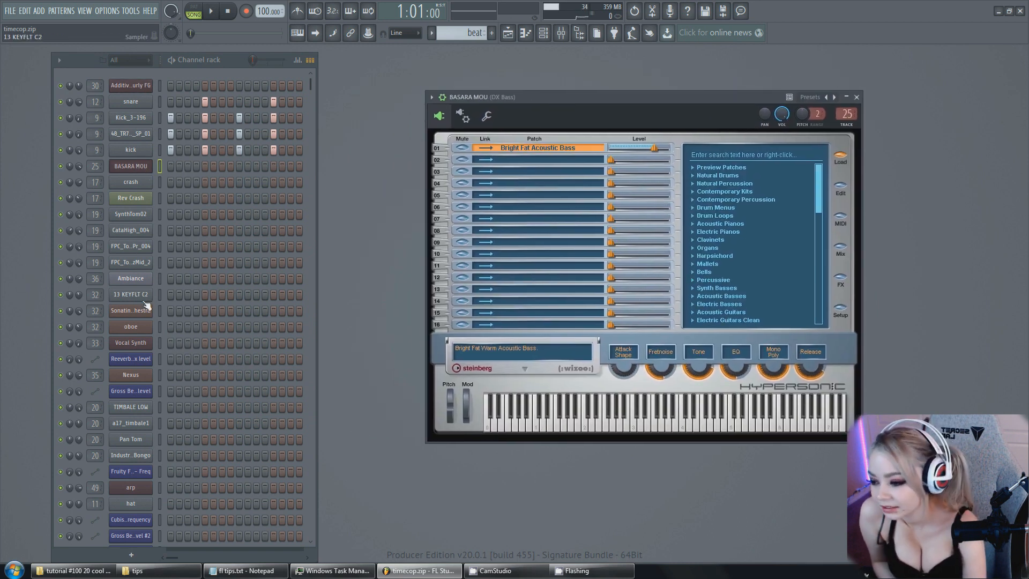
left_click(130, 310)
left_click_drag(484, 160, 506, 159)
Turn off Auto select linked modules in the general settings
left_click(131, 11)
mouse_move(107, 11)
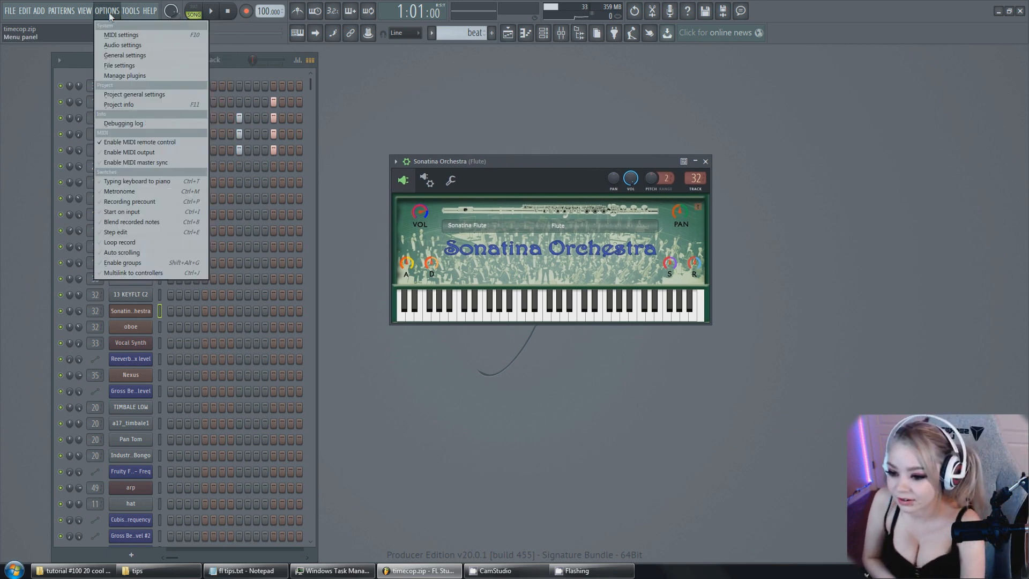
left_click(141, 56)
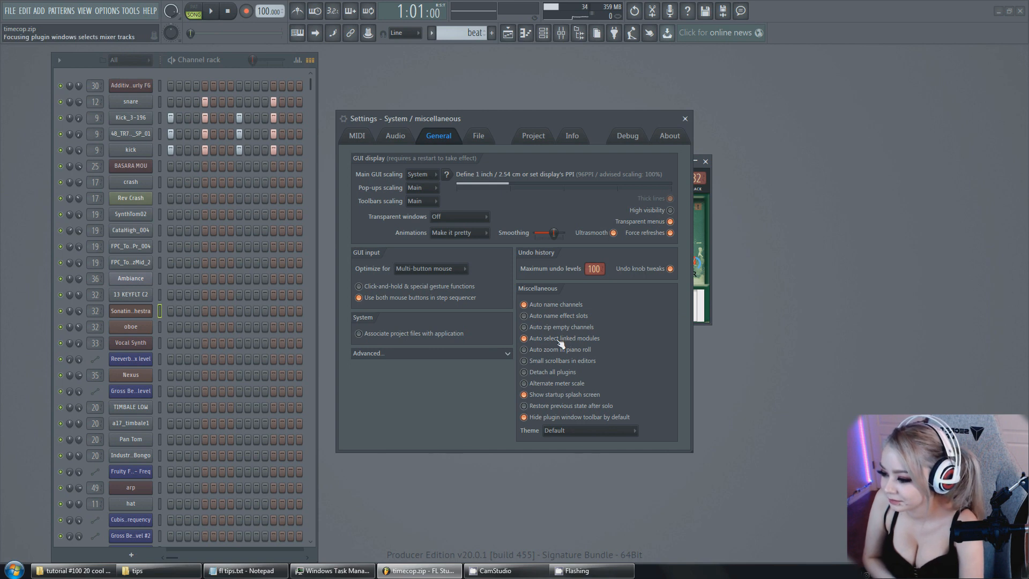
left_click(685, 118)
Open the BASARA MOU, Additive Wurly FG, Nexus and arp plugin windows together, moving BASARA MOU aside
left_click(137, 168)
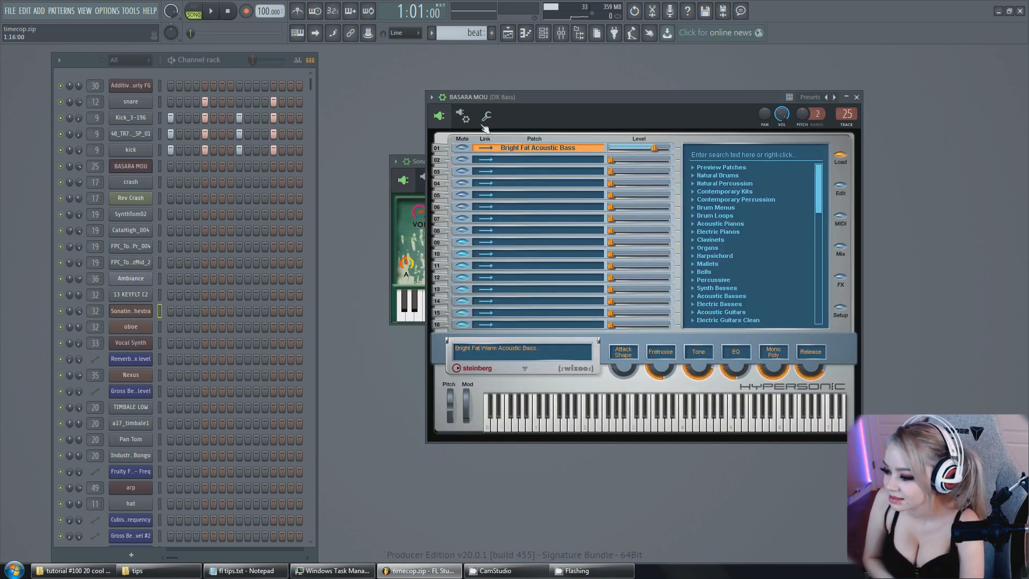
left_click_drag(547, 97, 649, 172)
left_click(141, 87)
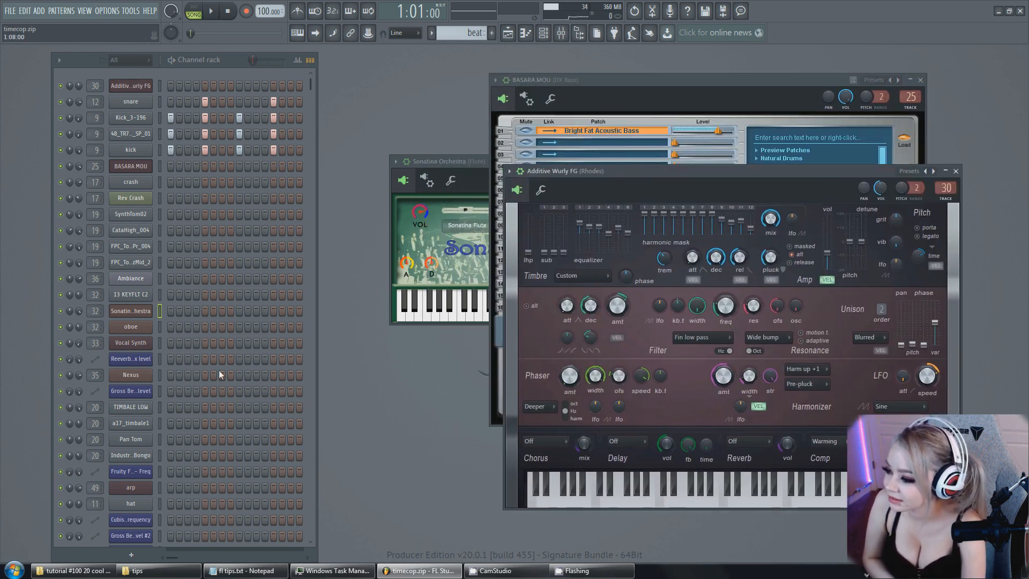
left_click(144, 379)
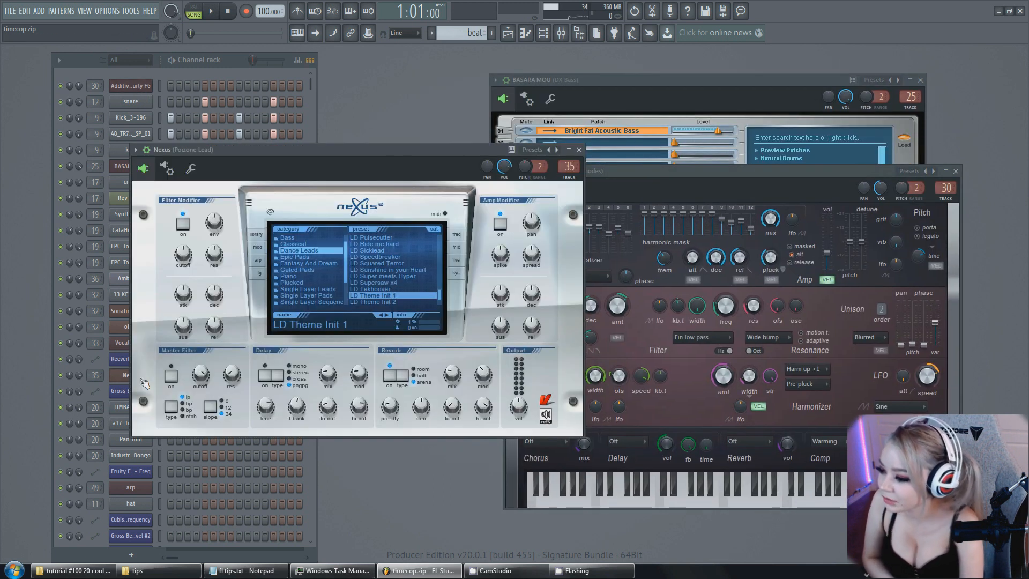
left_click(131, 487)
Open the Hypersonic, stevie, PanOMatic panning, Delay bank mix level and Nexus #2 windows from the end of the channel list
left_click(310, 494)
left_click_drag(311, 493, 310, 511)
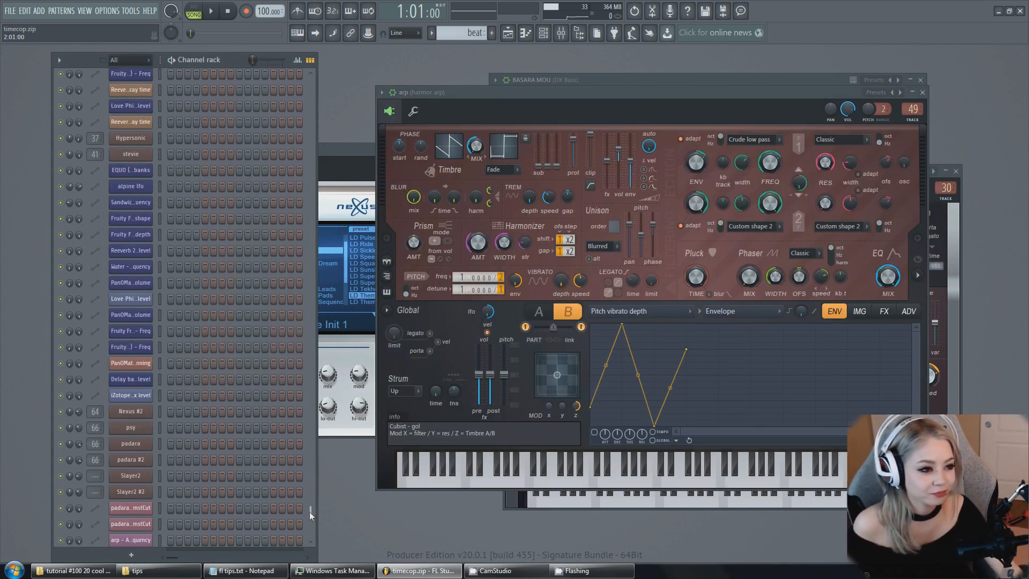
left_click(134, 140)
left_click(137, 154)
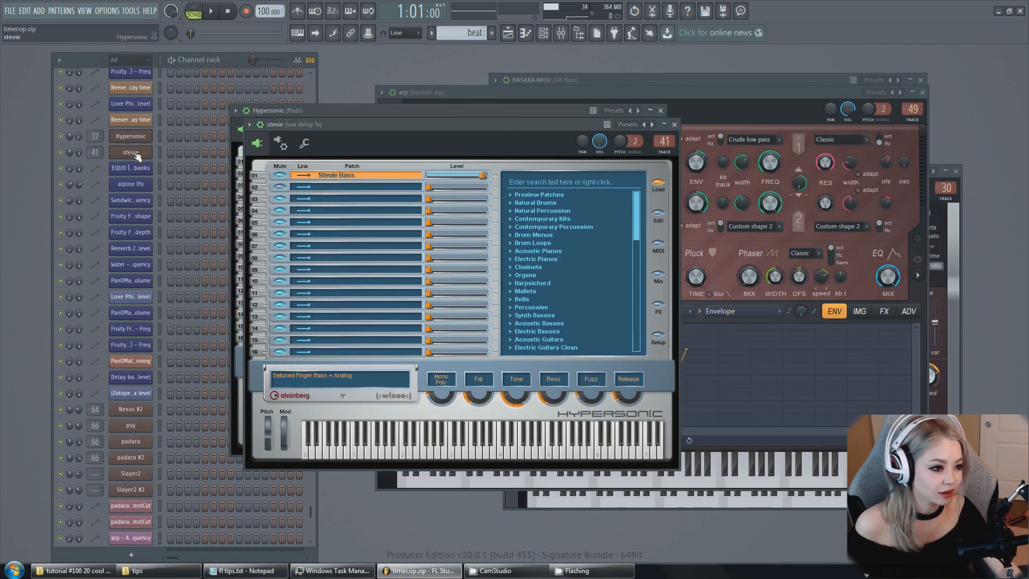
left_click(130, 360)
left_click(131, 376)
left_click(131, 409)
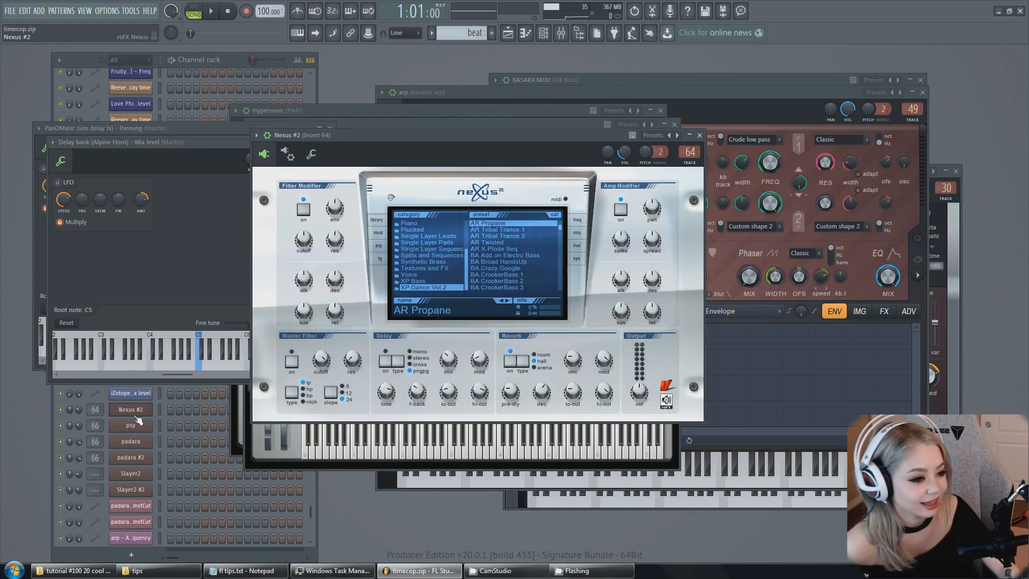
Open the psy, padara, padara #2, Slayer2 and Slayer2 #2 plugin windows, and close all open windows at once
left_click(133, 428)
left_click(133, 444)
left_click(134, 459)
left_click(134, 474)
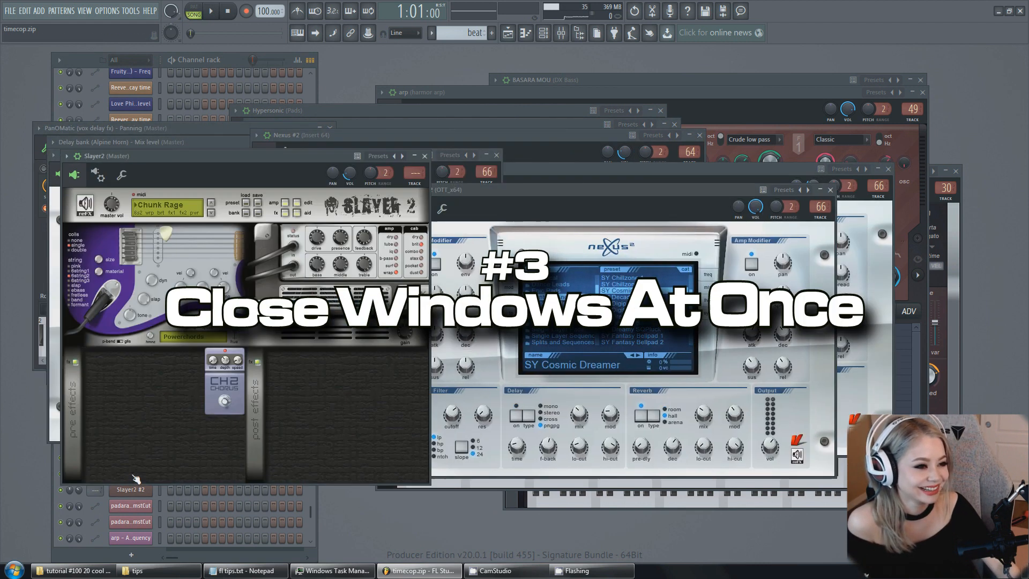
left_click(134, 489)
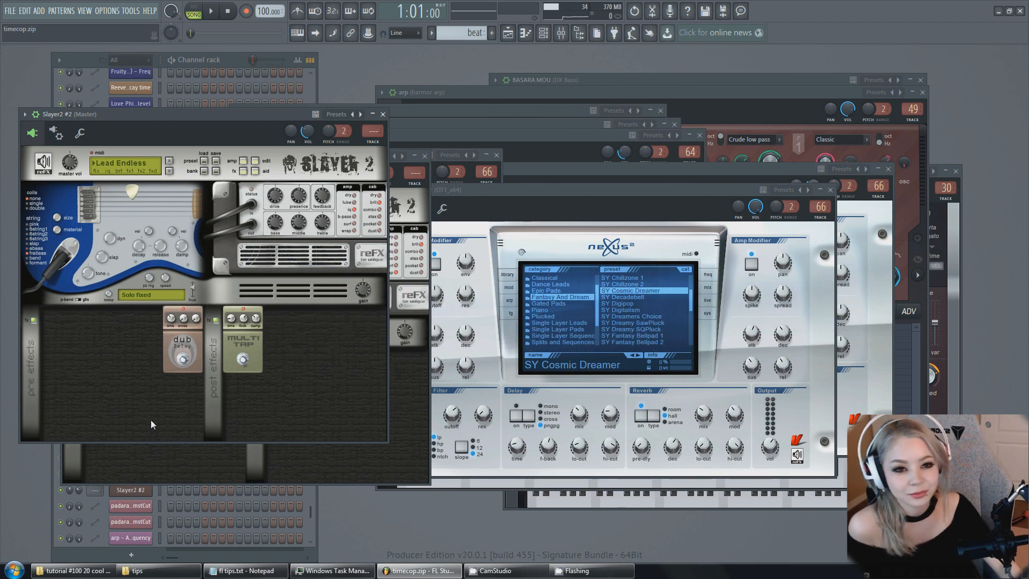
key("F12")
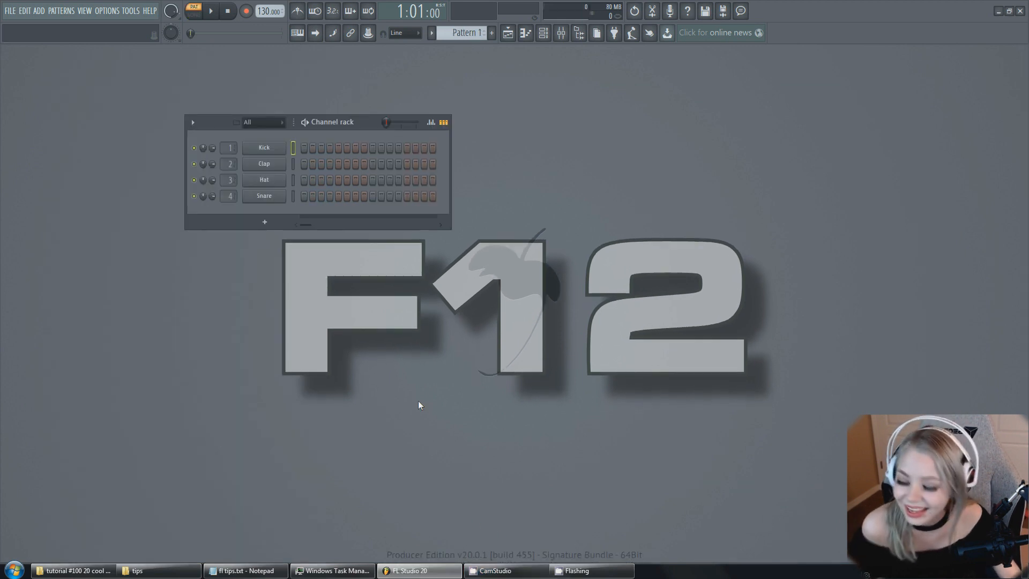
Open the Kick channel's piano roll and place a shortened E6 note at the start of bar 1
right_click(285, 145)
left_click(298, 153)
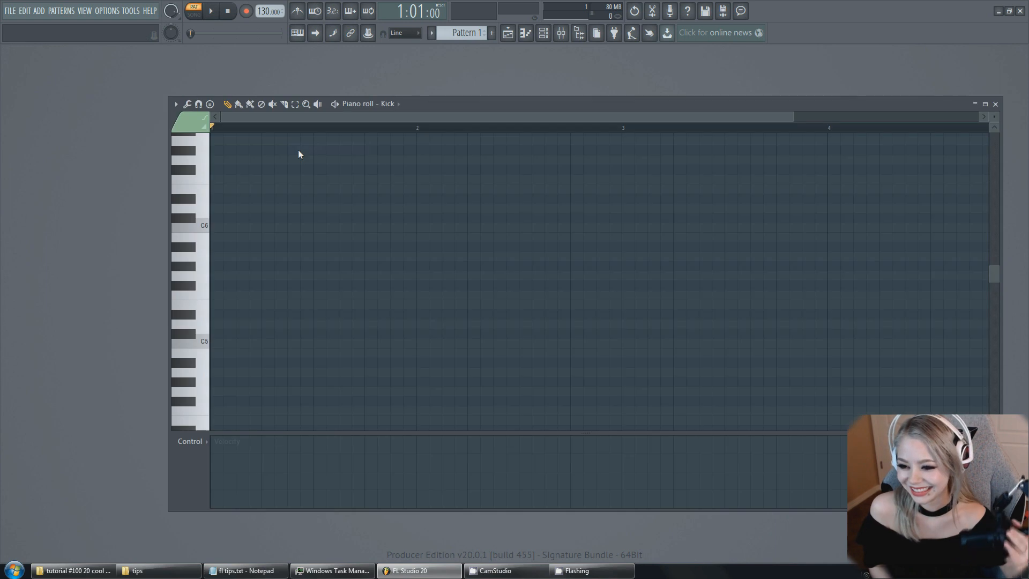
left_click(224, 191)
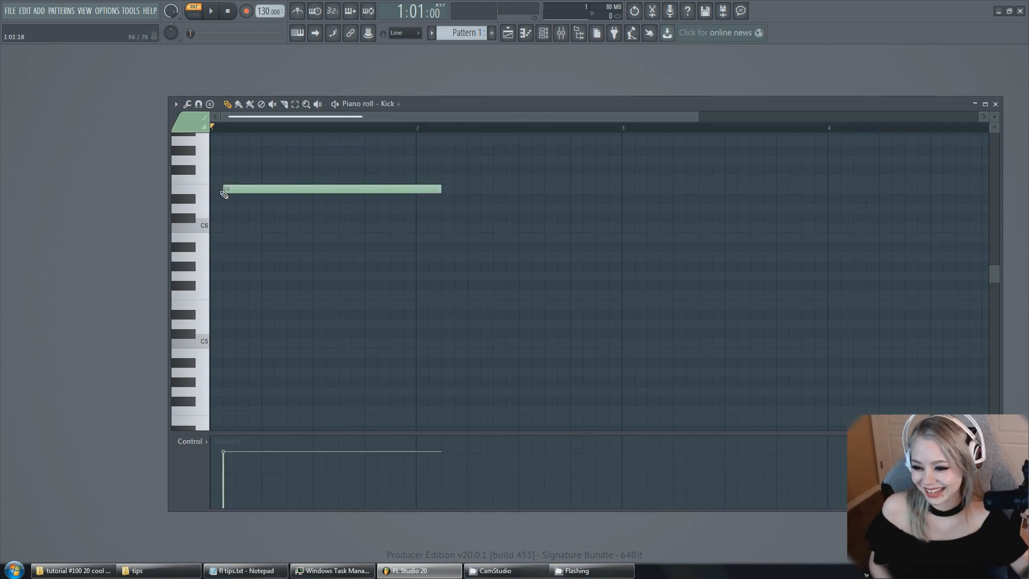
left_click_drag(441, 190, 231, 189)
Add short D6, F#5, C6, D#6 and F5 notes across the first three bars of the Kick piano roll
left_click(265, 208)
left_click(405, 286)
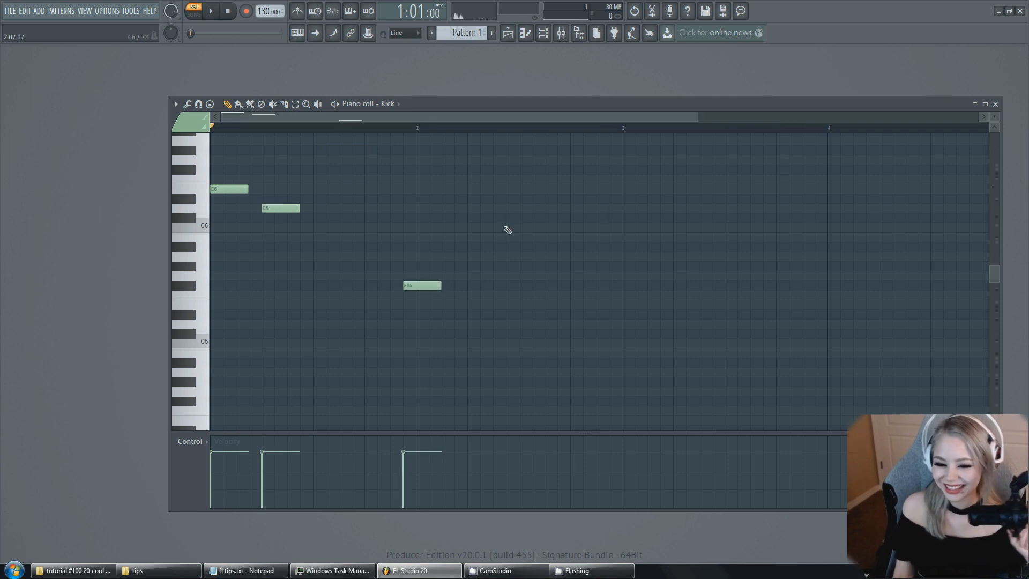
left_click(508, 228)
left_click(624, 199)
left_click(700, 296)
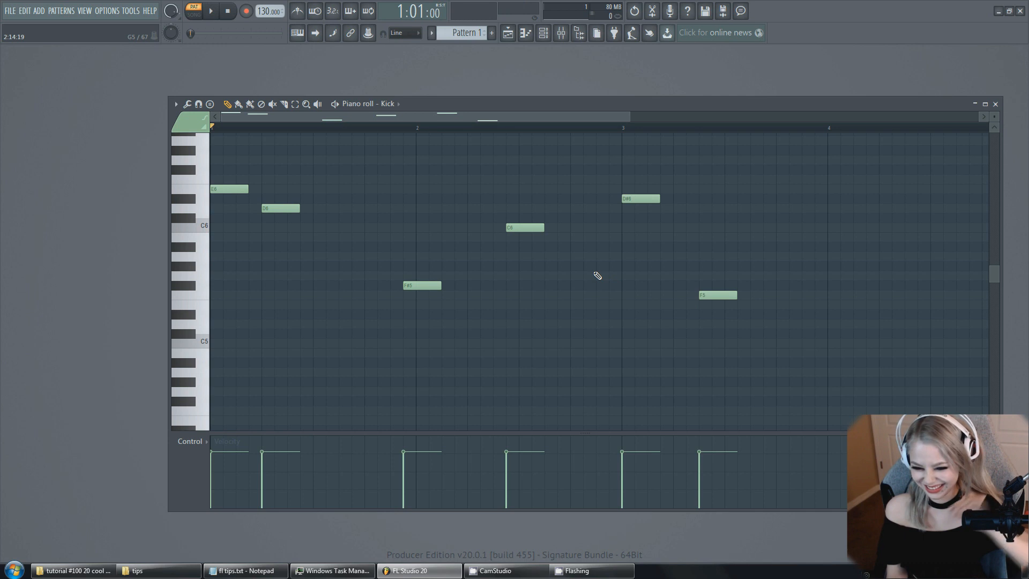
Undo and restore the last drawn note, and step back through the added notes one by one
key("ctrl+z")
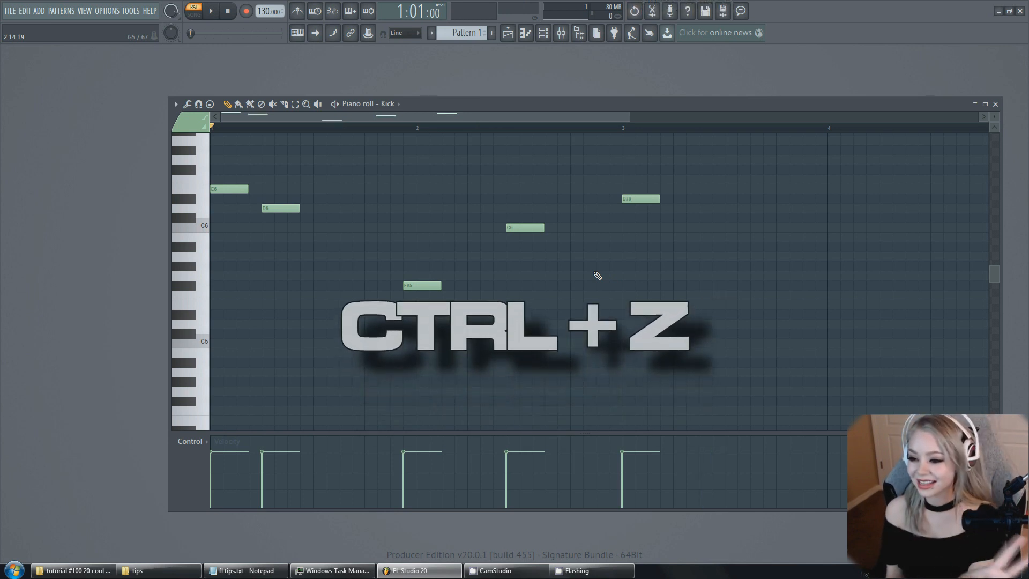
key("ctrl+alt+z")
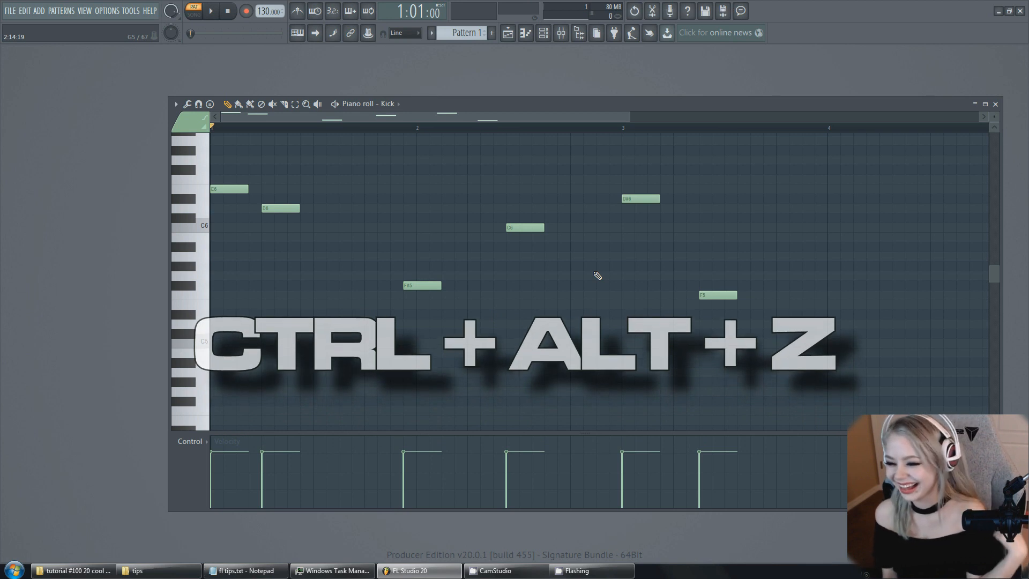
key("ctrl+alt+z")
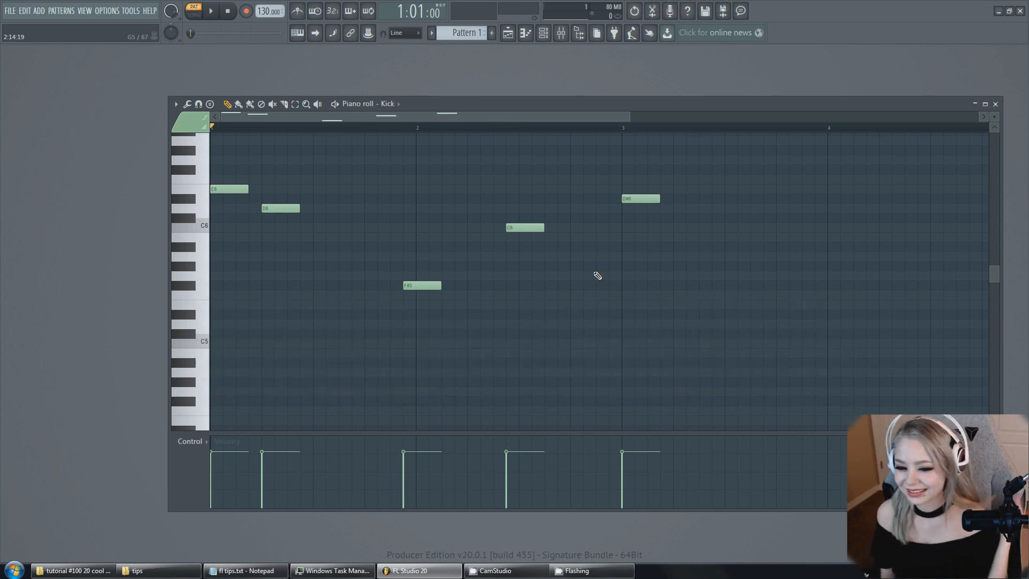
key("ctrl+alt+z")
key("ctrl+alt+z")
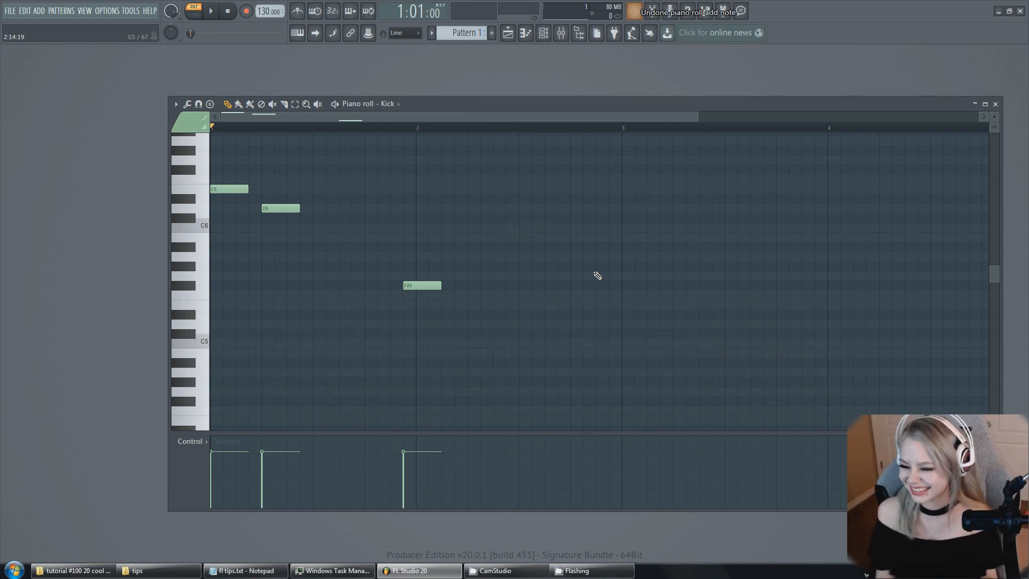
key("ctrl+alt+z")
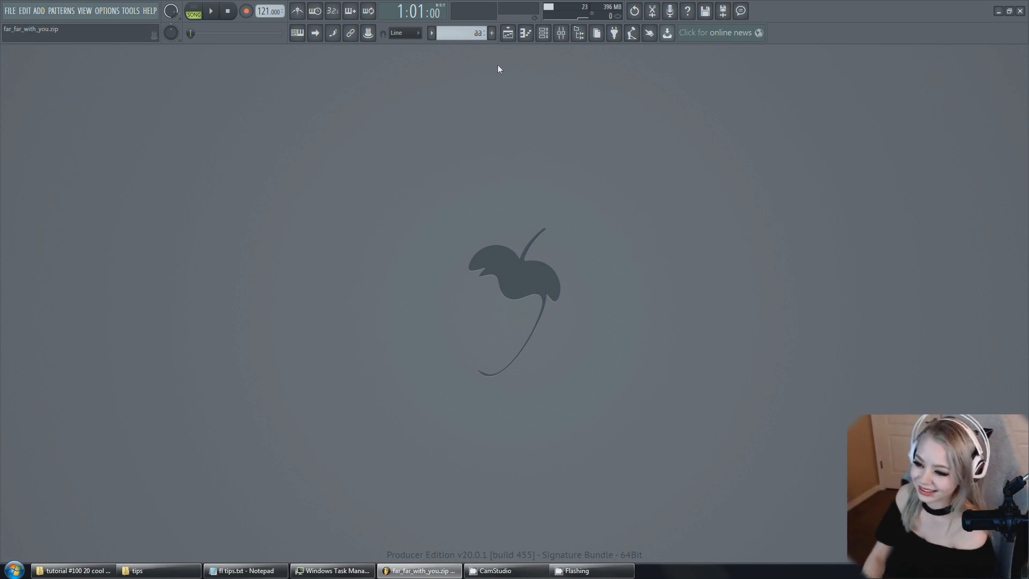
Open the playlist and clone the current arrangement as Arrangement_2
left_click(508, 34)
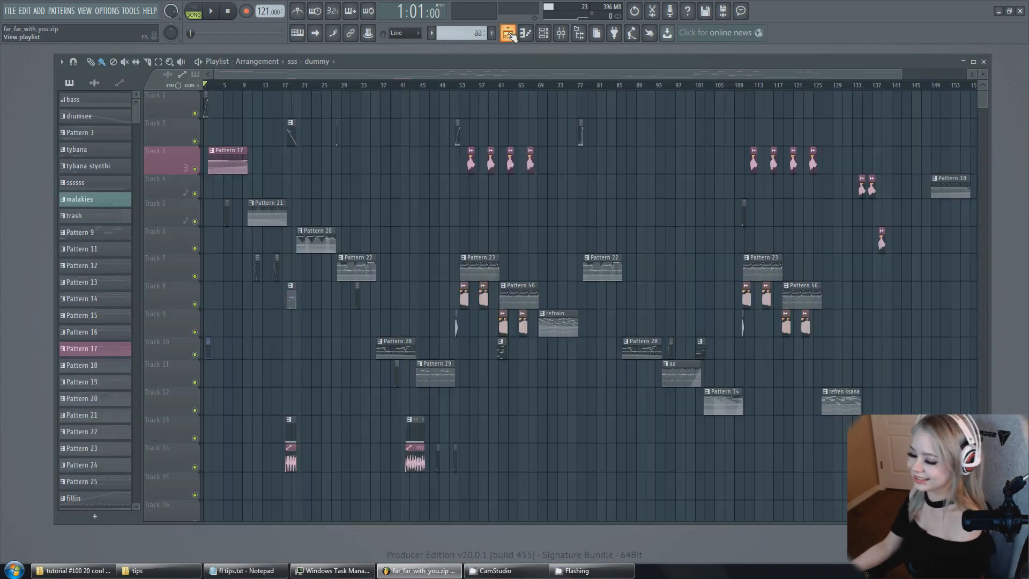
left_click(259, 62)
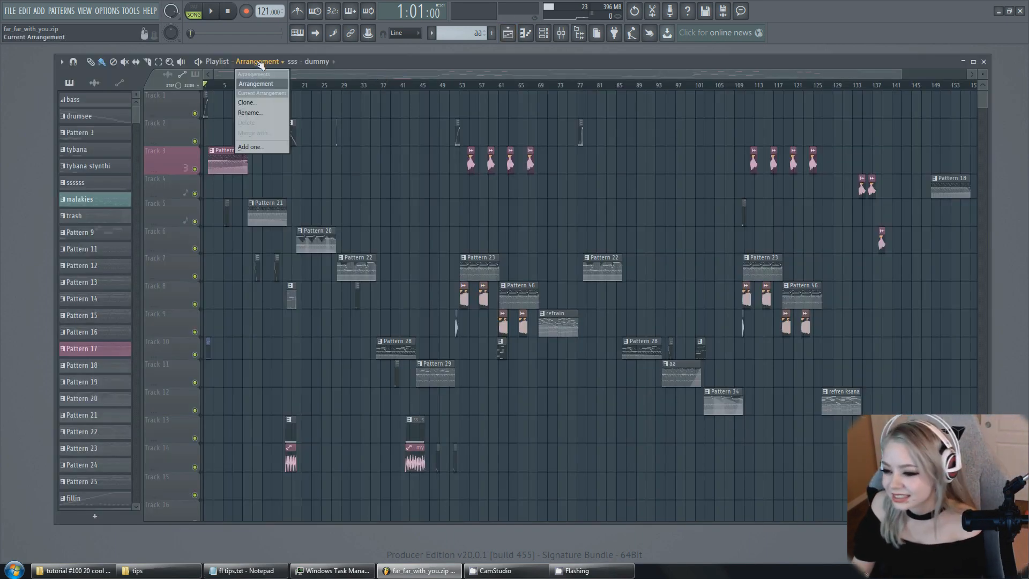
left_click(266, 103)
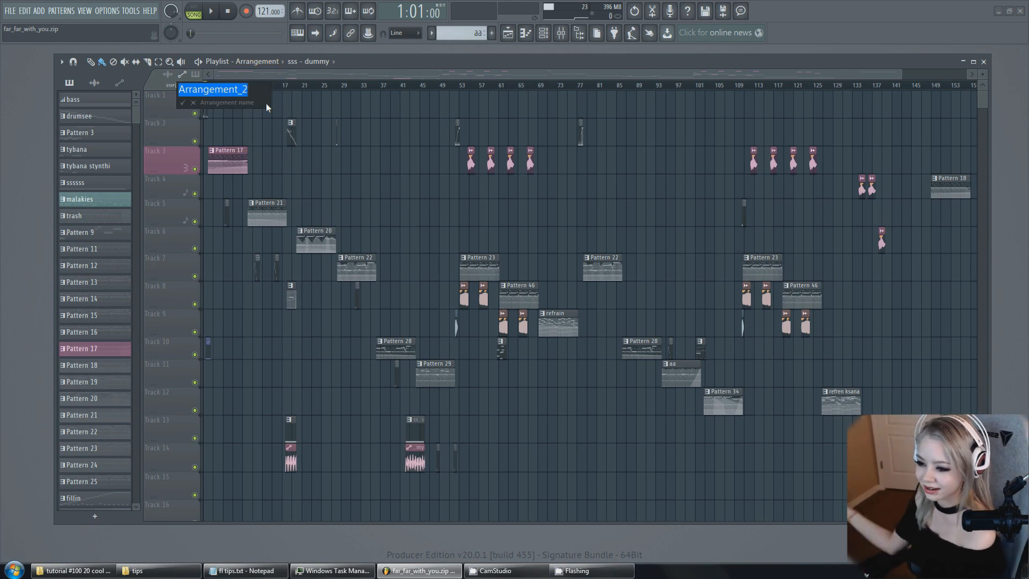
left_click(183, 103)
Add four audio clips on tracks 3 and 5 and six Pattern 28 clips on tracks 1, 4, 7, 10, 12 and 13 of Arrangement_2
left_click(348, 166)
left_click(429, 215)
left_click(542, 214)
left_click(650, 160)
left_click(640, 351)
left_click(605, 439)
left_click(467, 401)
left_click(271, 350)
left_click(215, 267)
left_click(393, 189)
left_click(440, 113)
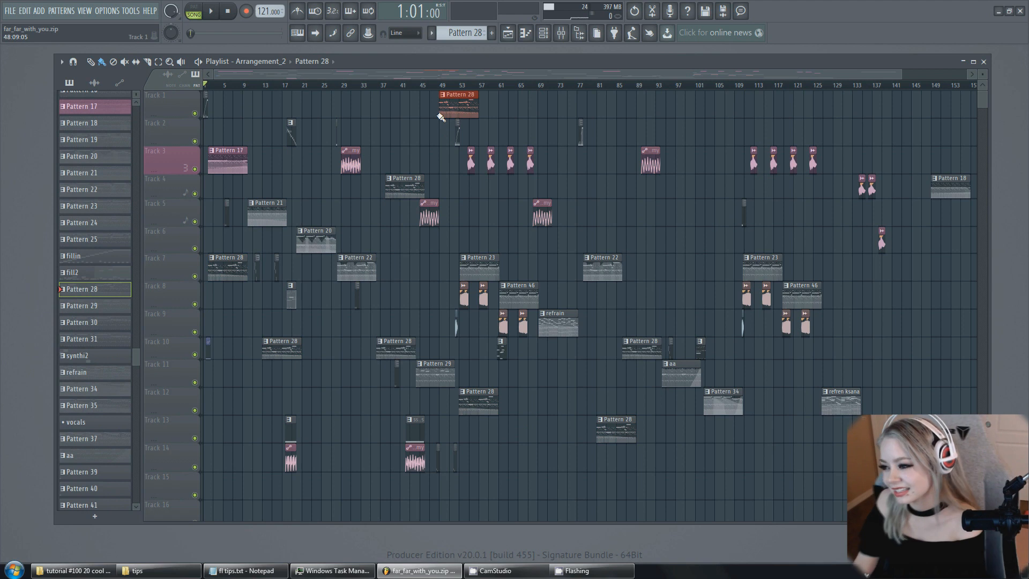
Switch back and forth between Arrangement and Arrangement_2 to compare the two playlist versions
left_click(283, 62)
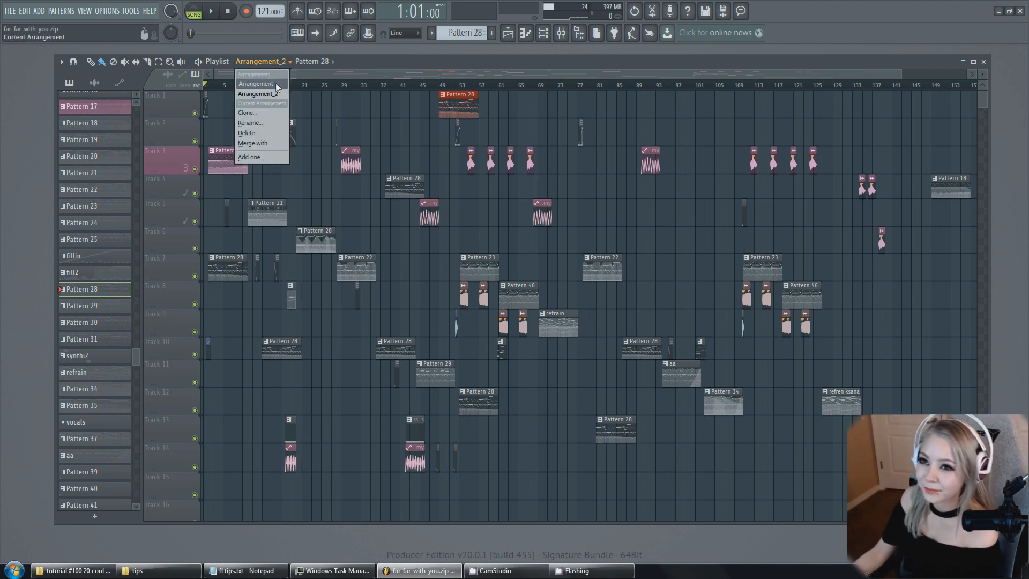
left_click(276, 84)
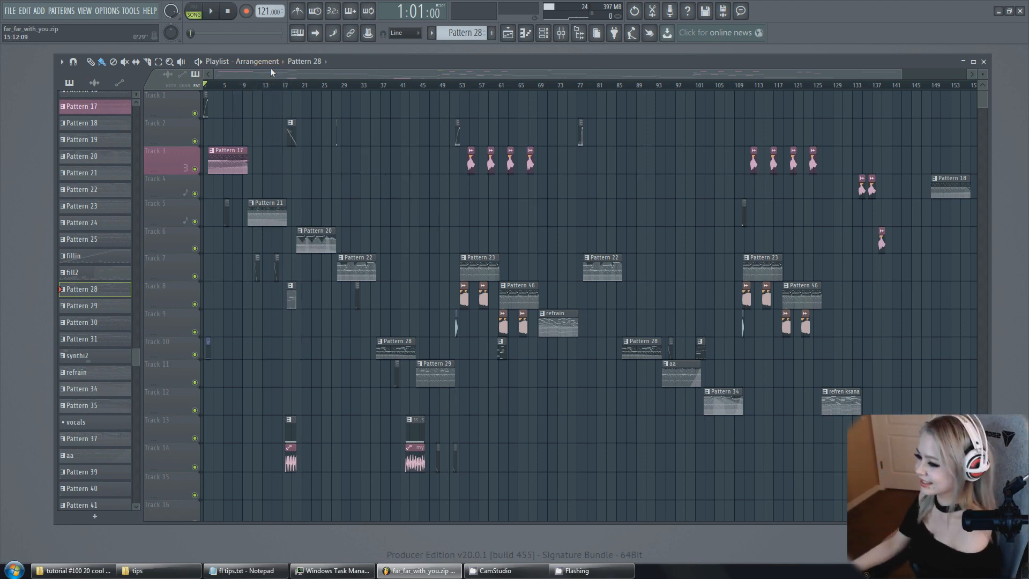
left_click(269, 67)
left_click(271, 94)
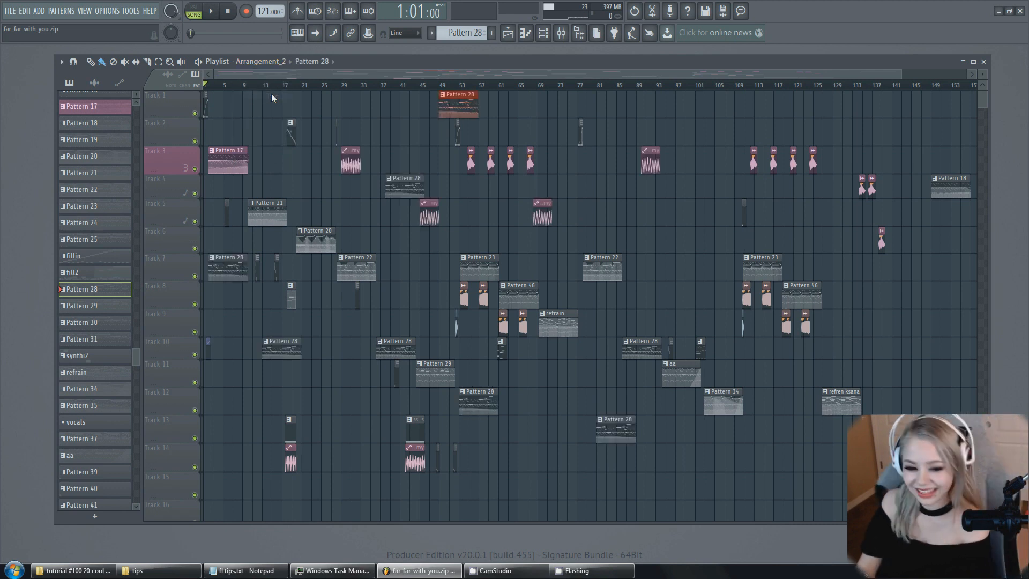
left_click(273, 63)
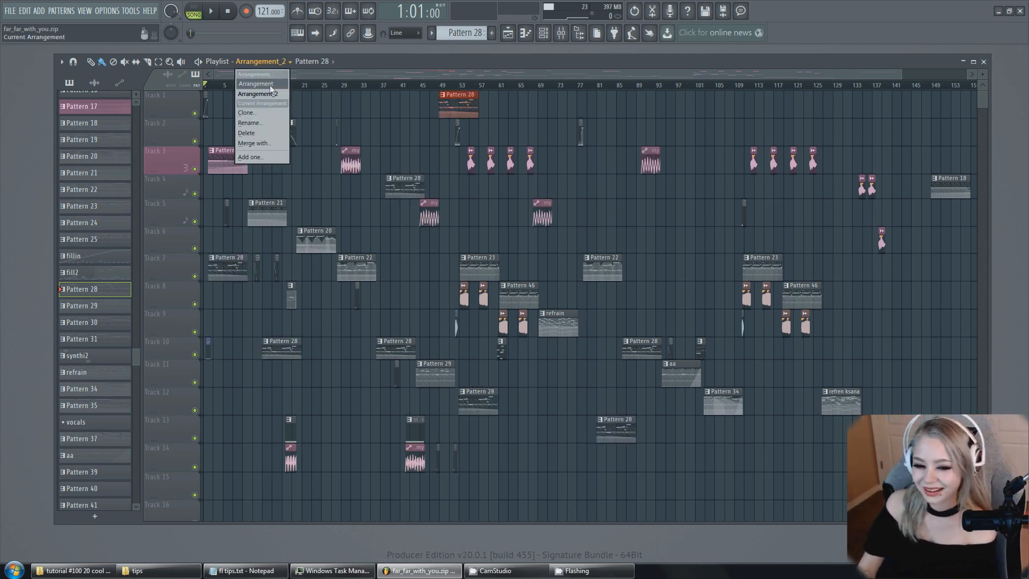
left_click(269, 84)
left_click(272, 63)
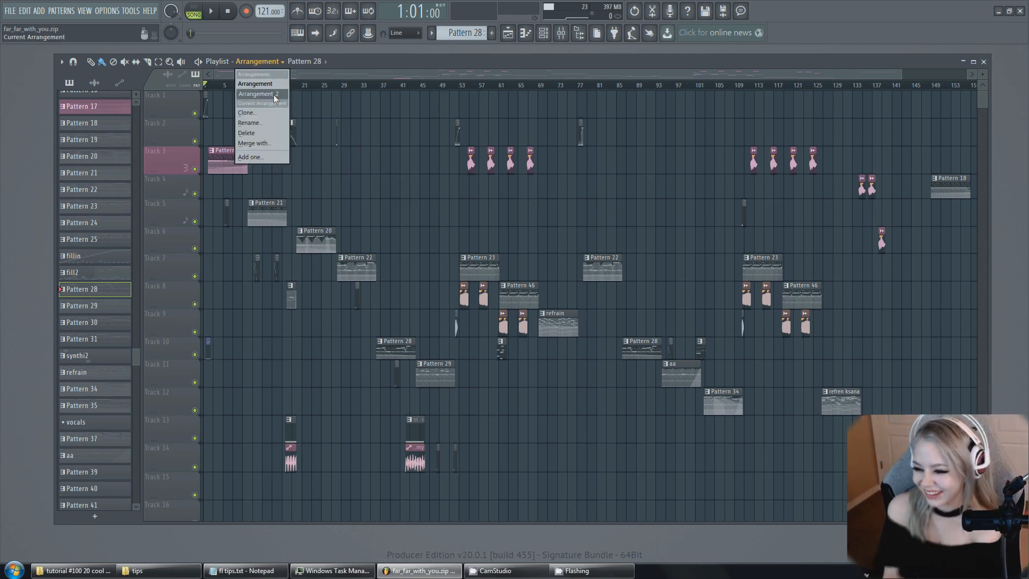
left_click(273, 94)
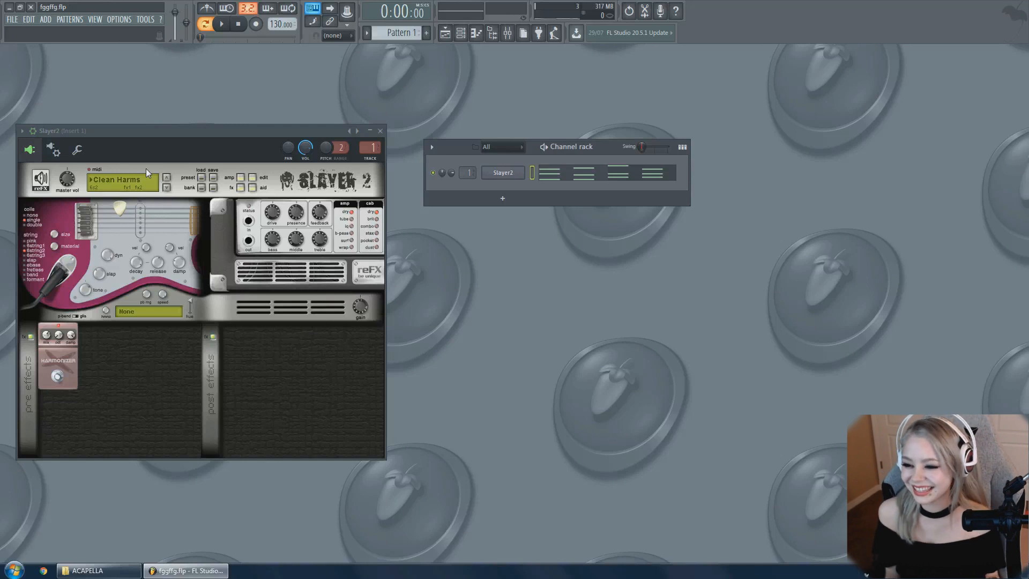
Open the Slayer2 channel's piano roll and play back its chords briefly
right_click(543, 175)
left_click(543, 173)
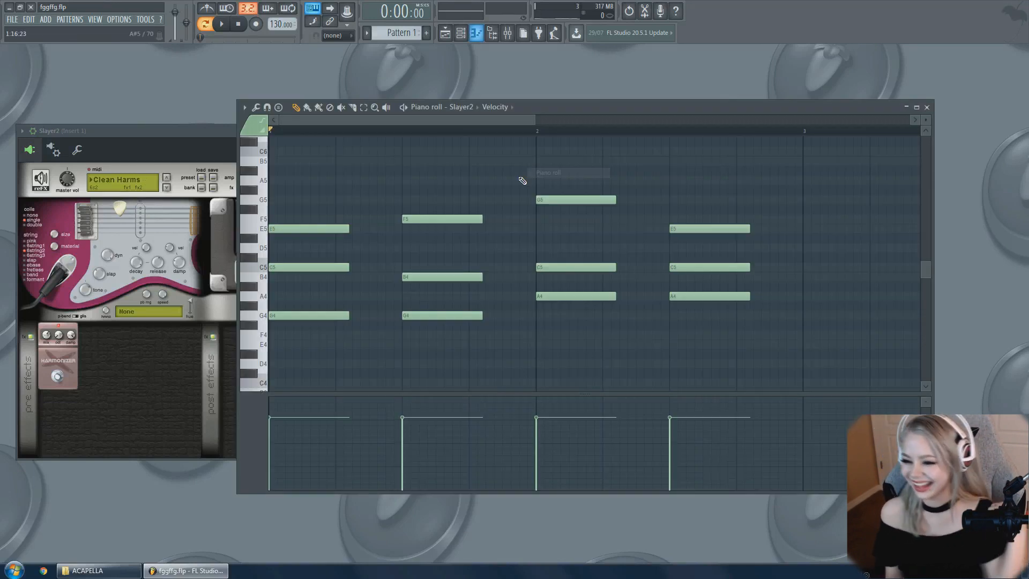
left_click(221, 24)
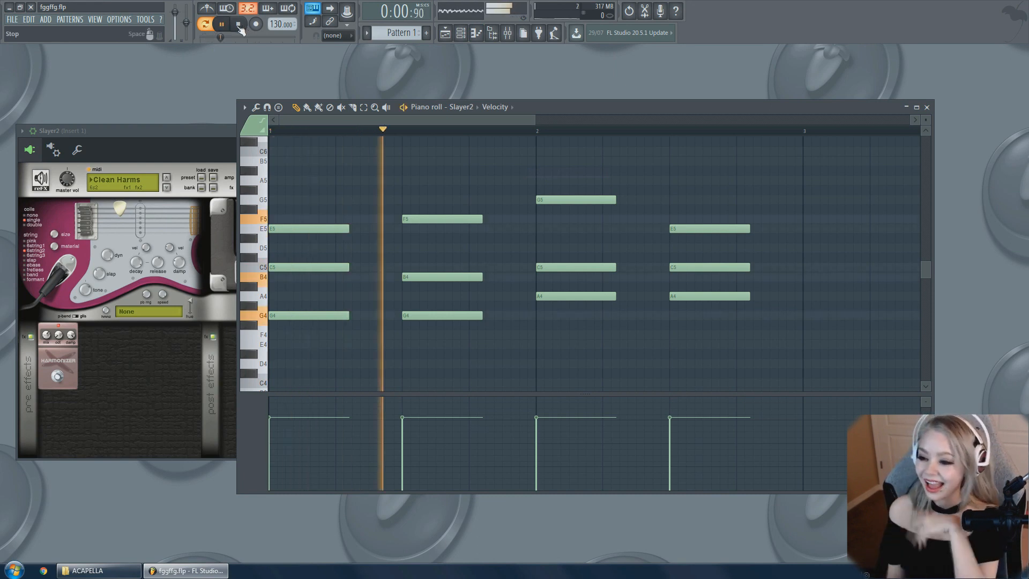
left_click(239, 25)
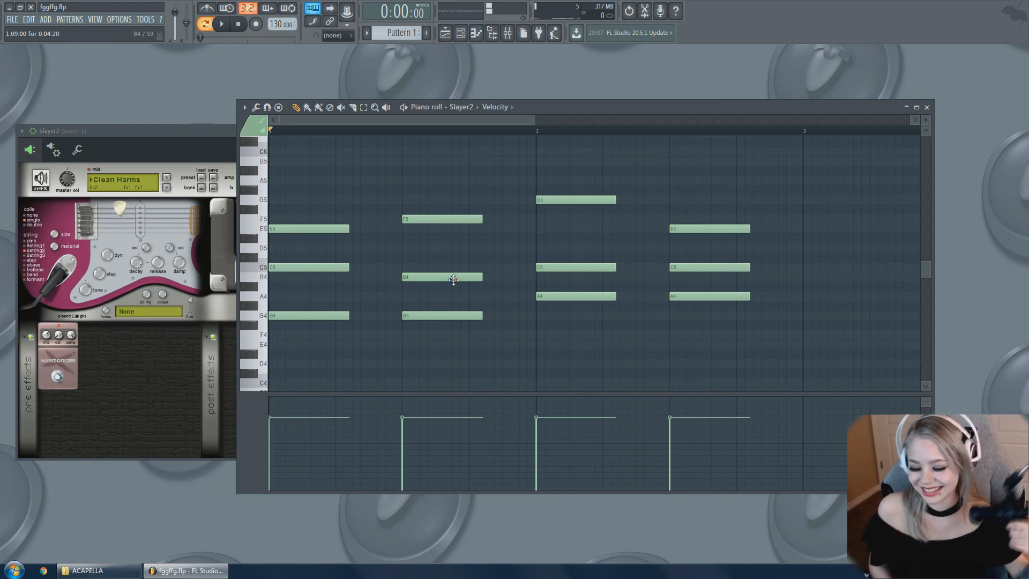
Nudge single notes in the second, third and fourth chords slightly off the grid and vary the velocity of one note in each
left_click_drag(453, 279, 452, 280)
left_click_drag(541, 294, 544, 294)
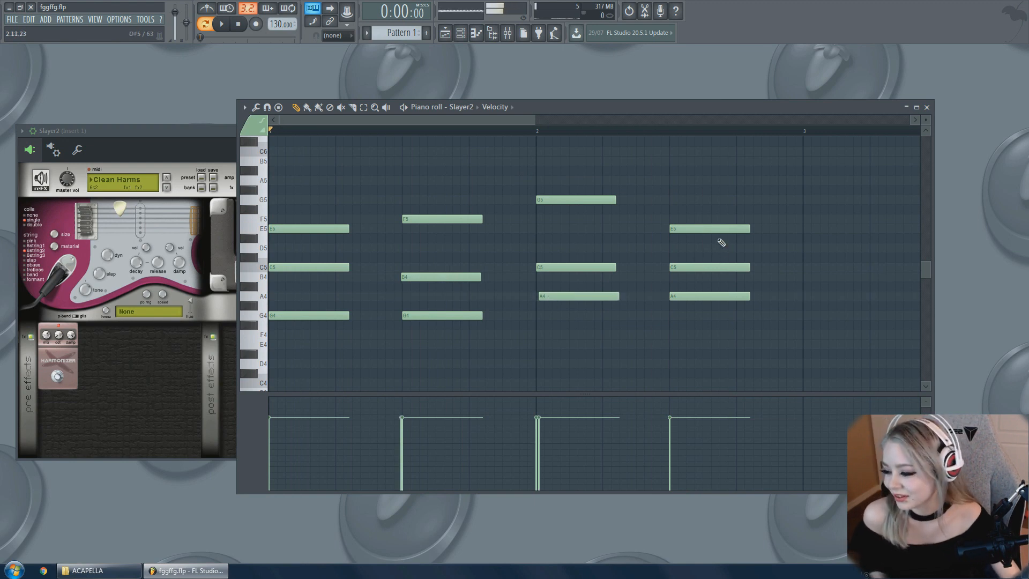
left_click_drag(714, 228, 717, 226)
left_click(678, 426)
left_click(546, 410)
left_click(420, 429)
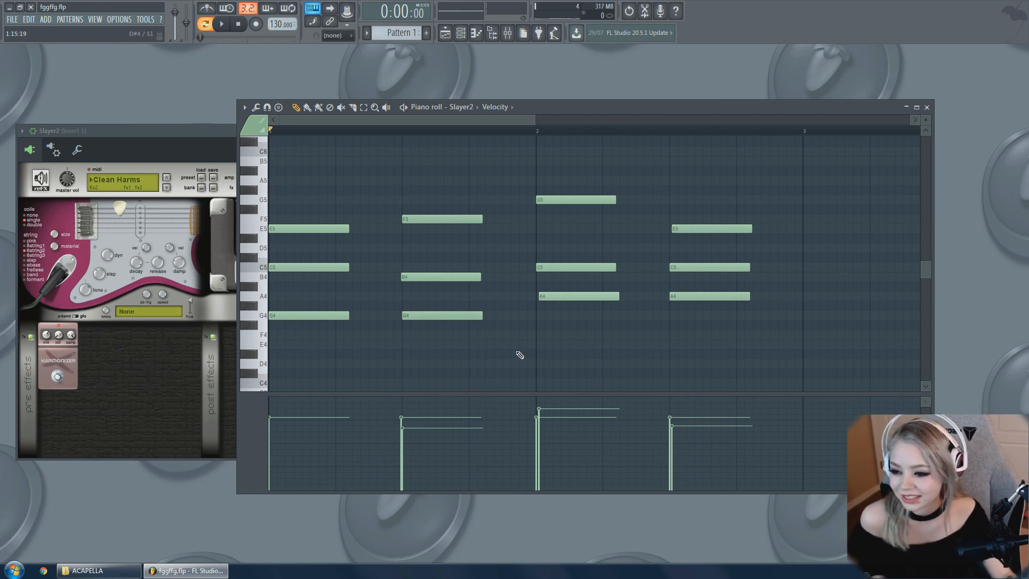
Undo all the manual note shifts and velocity changes in the Slayer2 chords
key("ctrl+alt+z")
key("ctrl+alt+z")
key("ctrl+alt+z")
key("ctrl+alt+z")
key("ctrl+alt+z")
key("ctrl+alt+z")
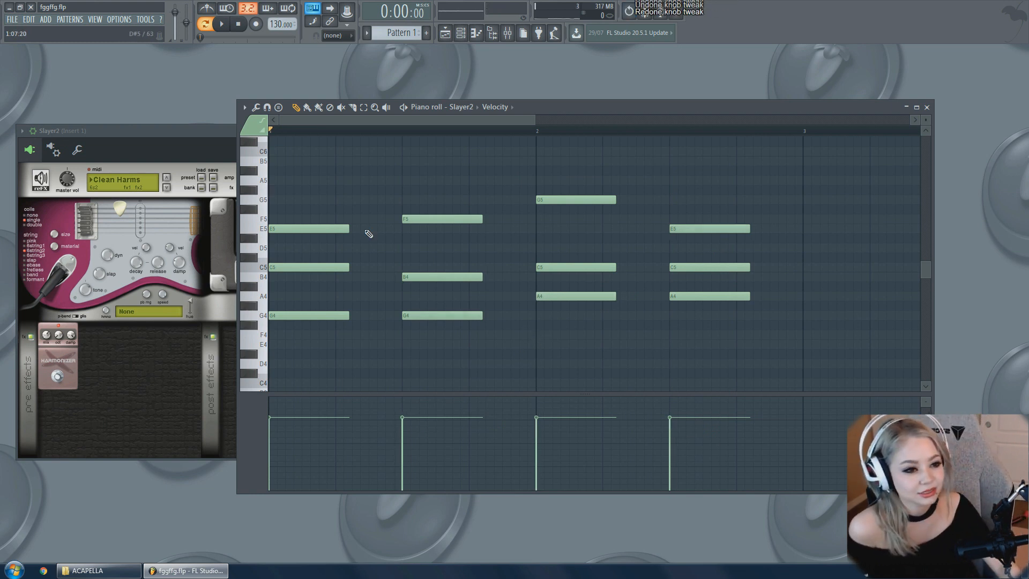
Strum the chords with raised start time strength and tension, lowered start velocity, slight end time strength and about 19% end tension, and play them back
left_click(245, 107)
mouse_move(264, 140)
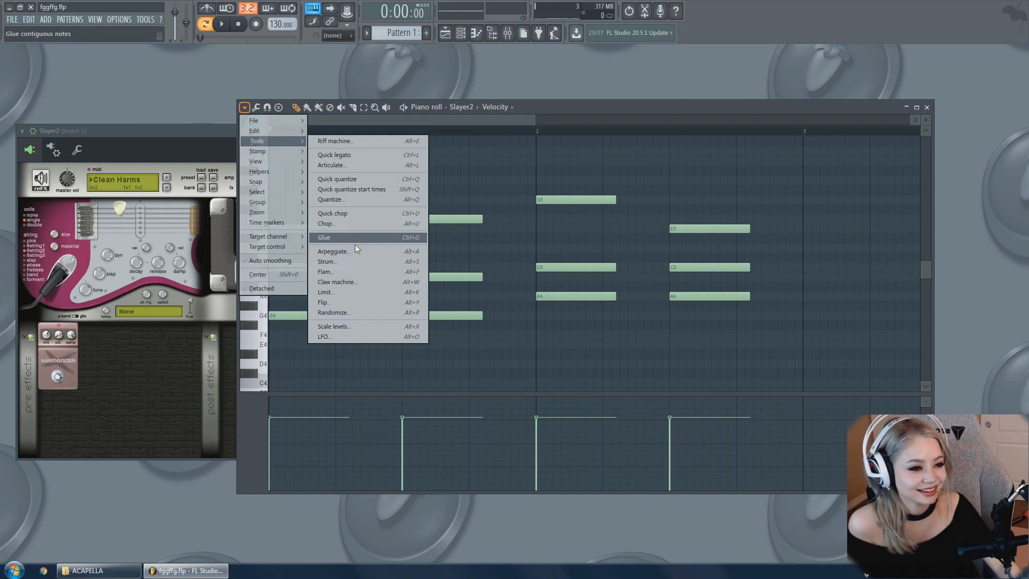
left_click(372, 262)
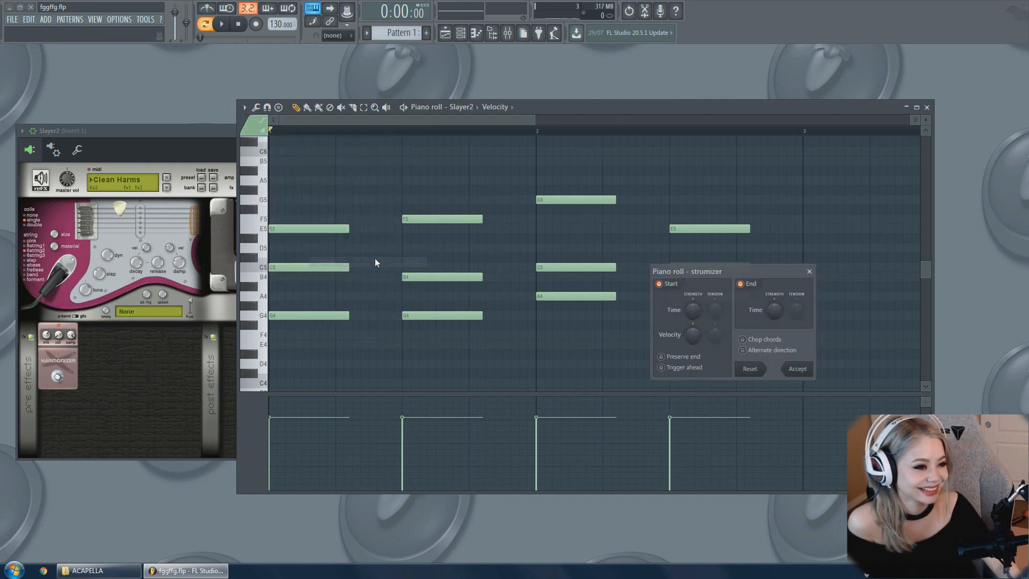
left_click_drag(696, 306, 741, 237)
left_click_drag(721, 311, 724, 301)
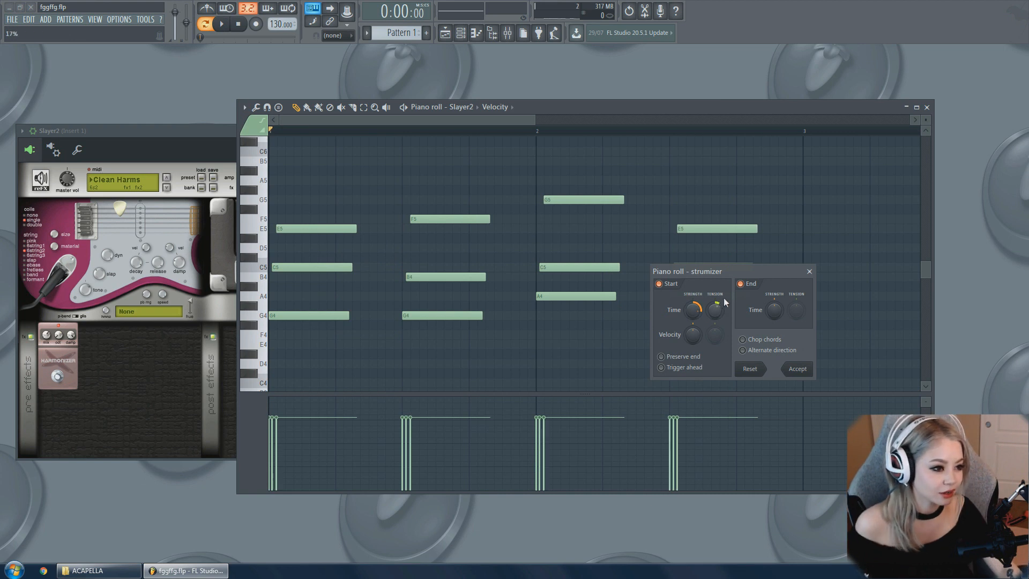
left_click_drag(694, 347, 702, 437)
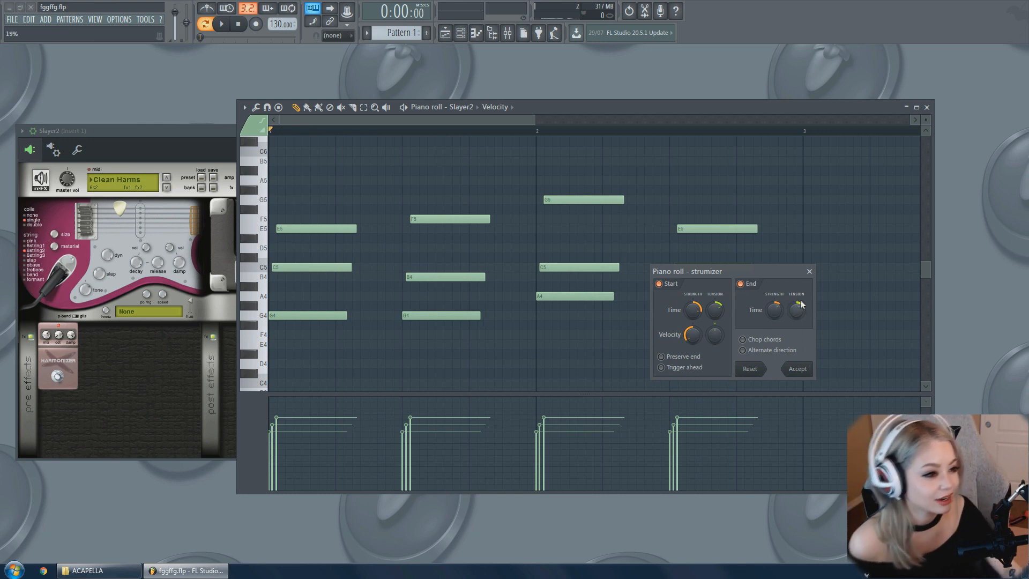
left_click(798, 369)
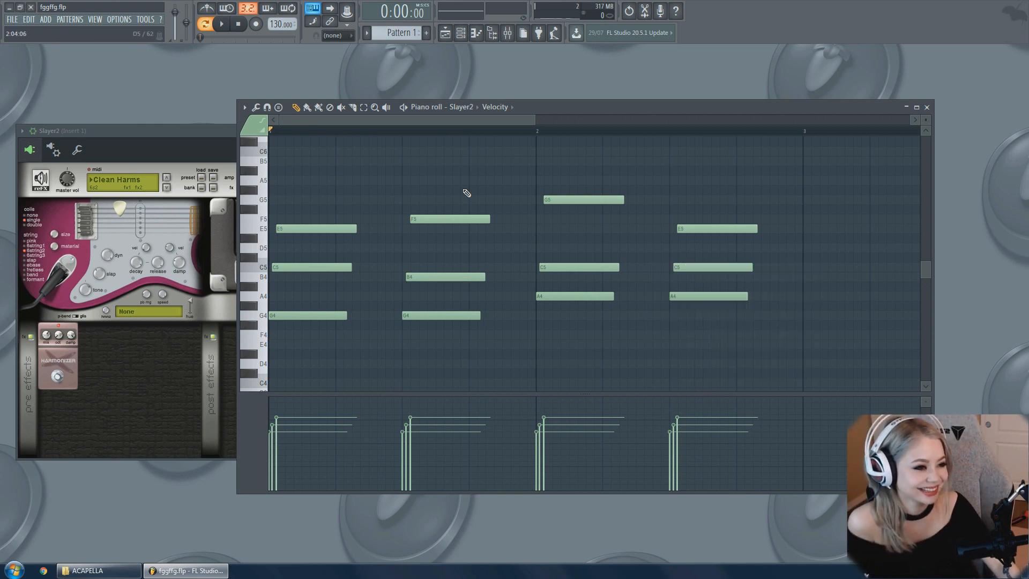
left_click(222, 24)
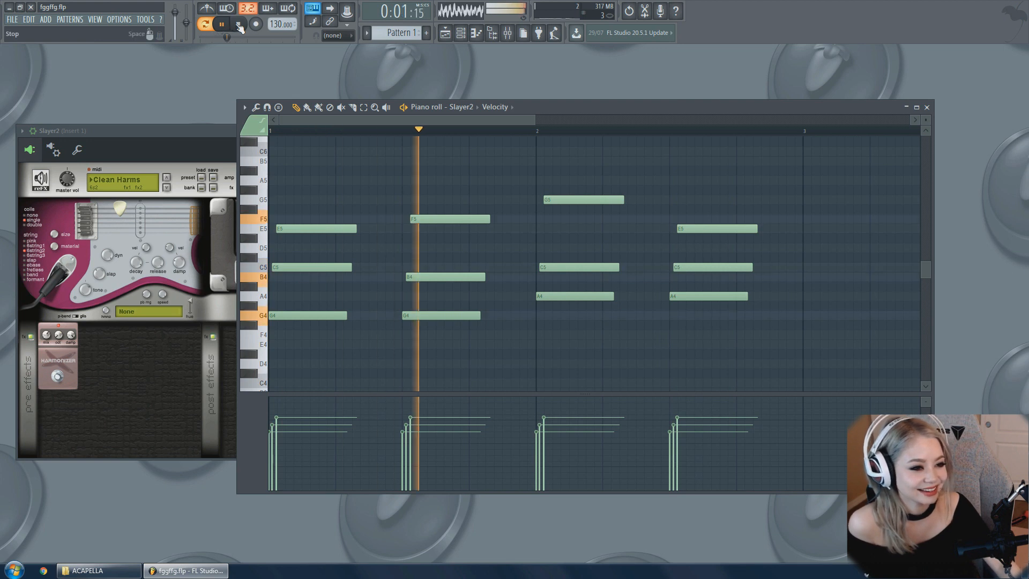
left_click(239, 24)
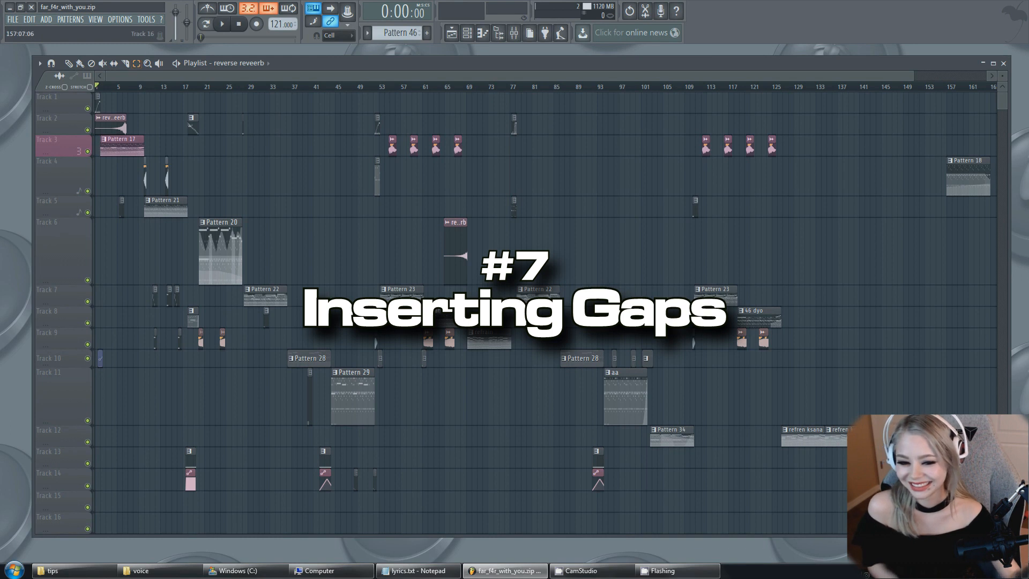
Select all playlist clips from bar 28 onward, try shifting them four bars along to open a gap, and undo the shift
left_click_drag(988, 530, 244, 47)
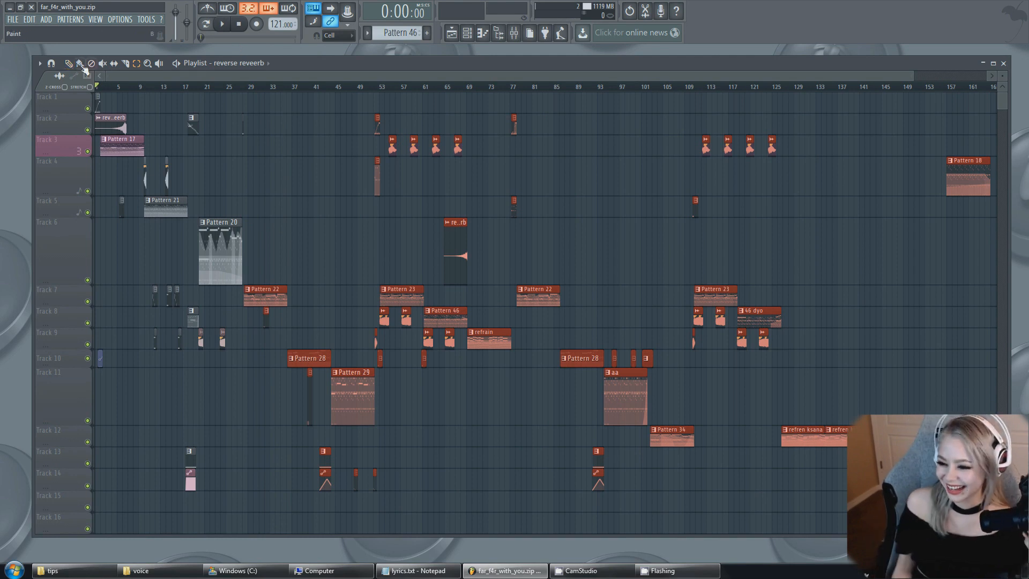
left_click_drag(275, 289, 294, 289)
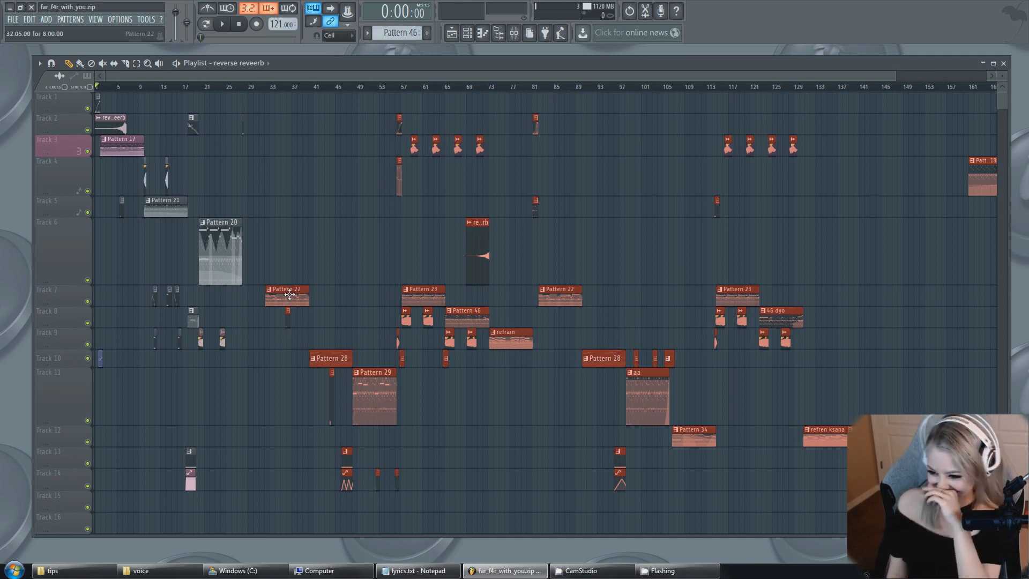
key("ctrl+z")
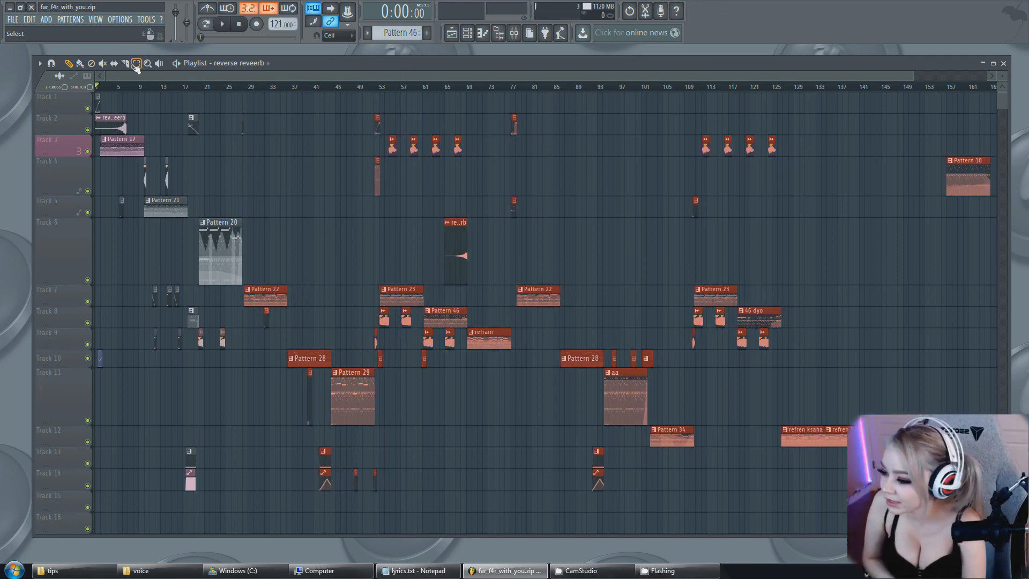
Mark a four-bar range in the playlist starting at bar 28, right after Pattern 20, and insert space there
left_click_drag(912, 73, 628, 75)
left_click_drag(324, 87, 354, 90)
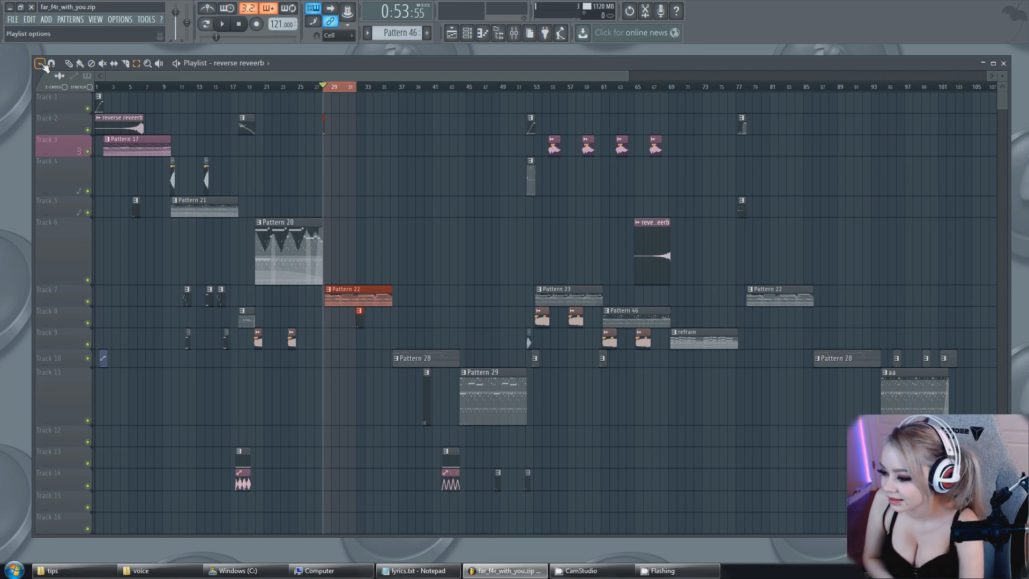
left_click(40, 63)
mouse_move(55, 78)
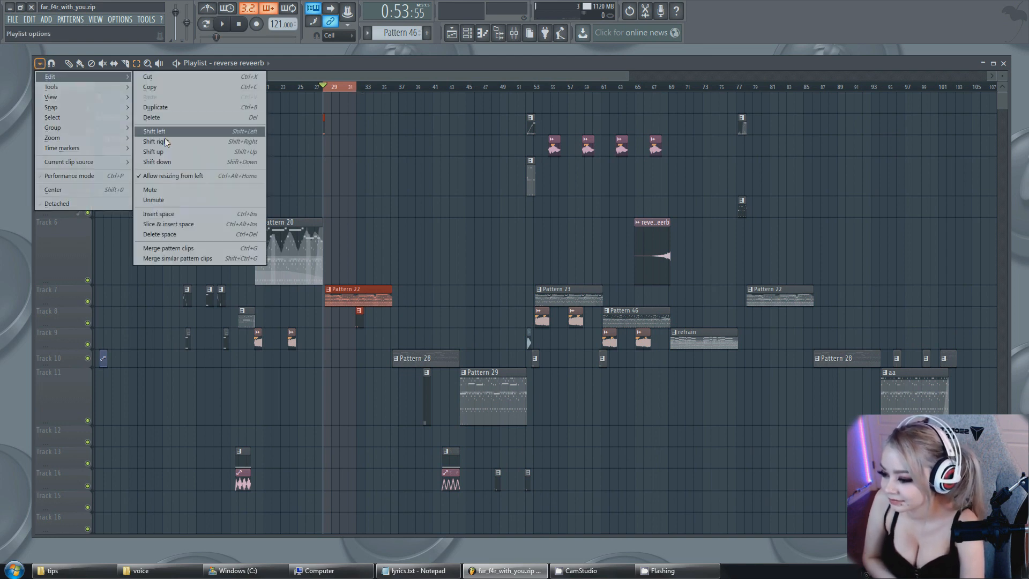
left_click(196, 214)
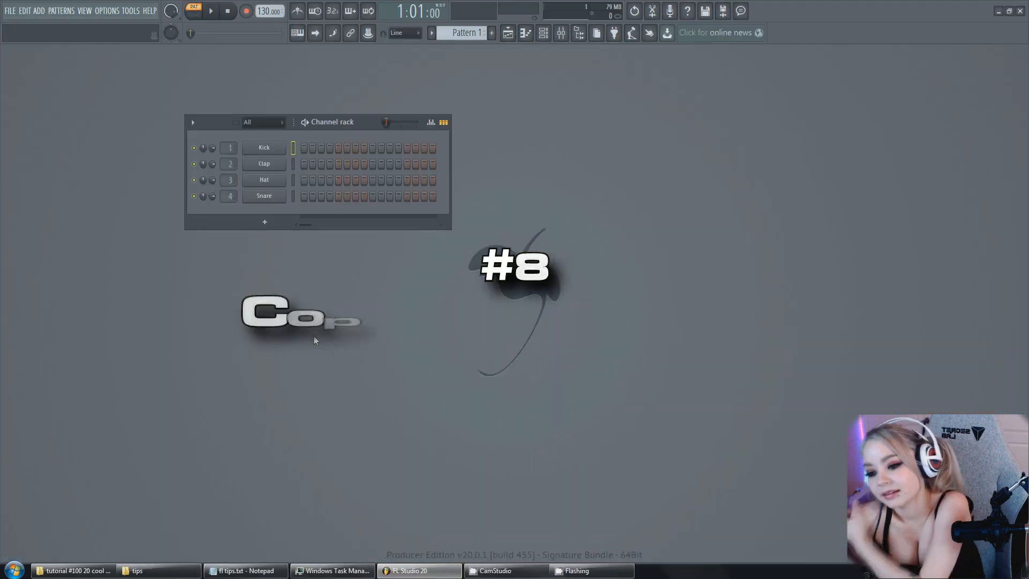
Create an automation clip for the Kick channel's volume, open the playlist and enlarge Track 1 that holds it
left_click(278, 150)
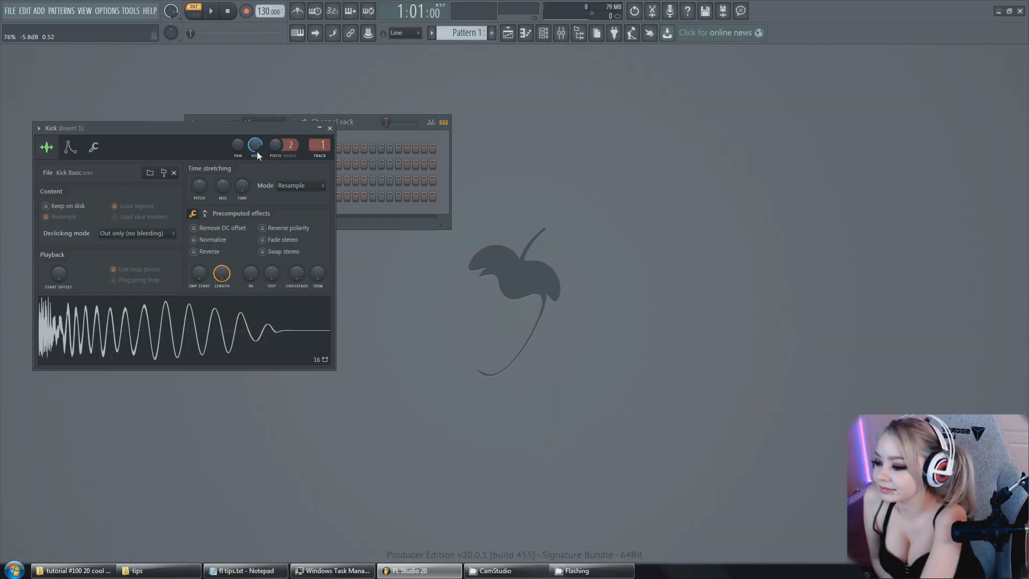
right_click(257, 150)
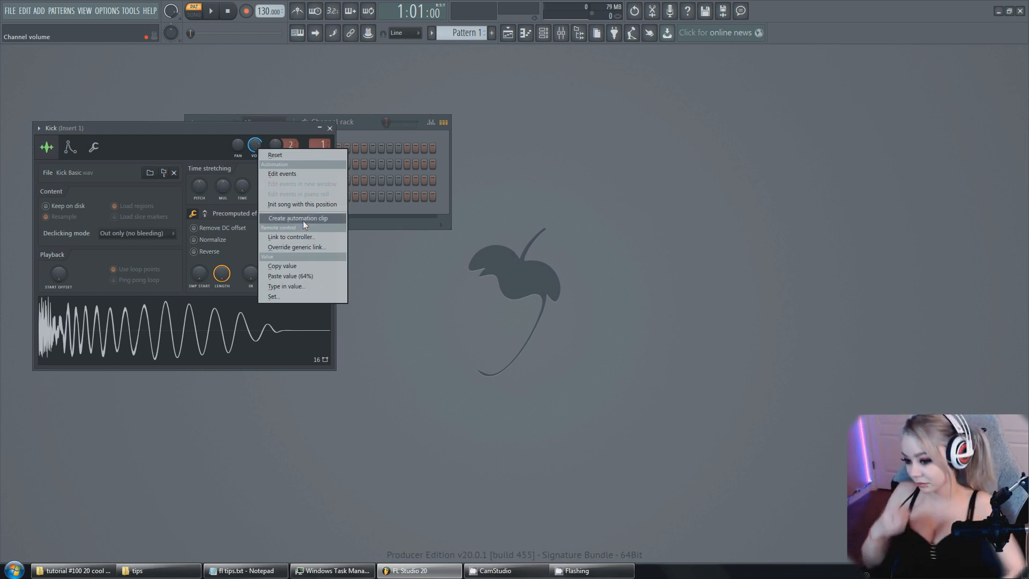
left_click(313, 217)
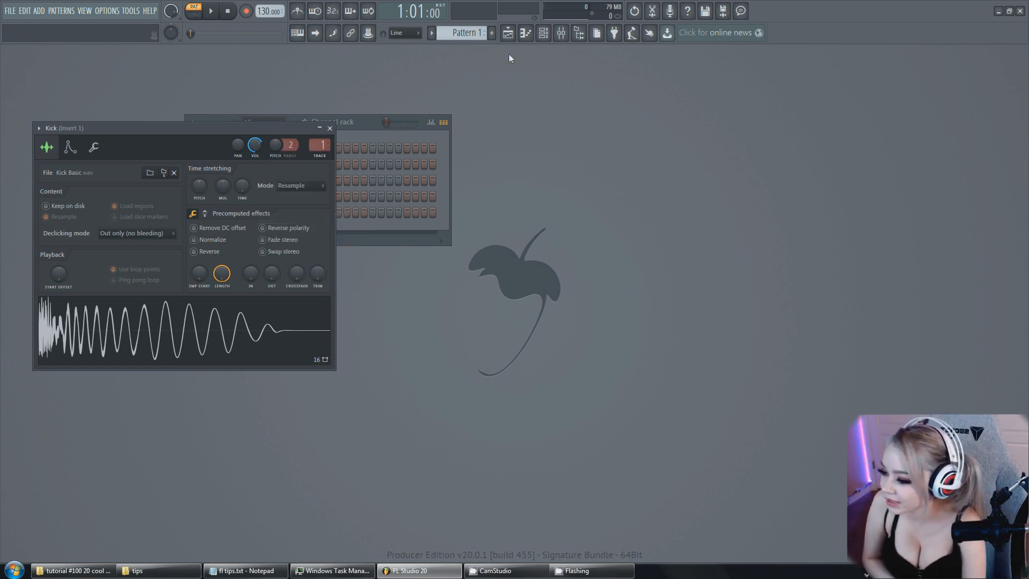
left_click(507, 32)
left_click_drag(334, 113, 436, 77)
left_click_drag(279, 111, 545, 111)
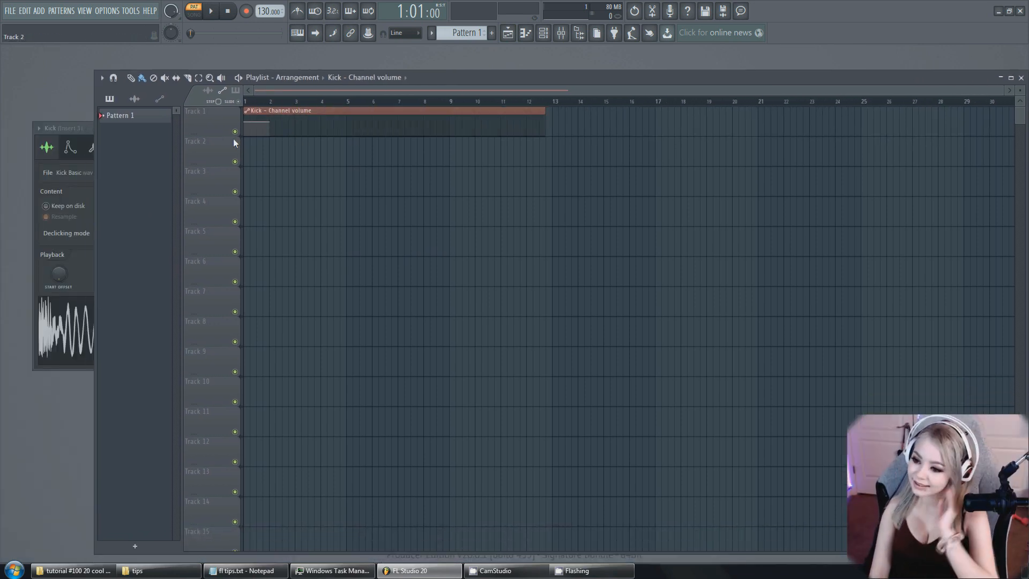
left_click_drag(217, 136, 217, 203)
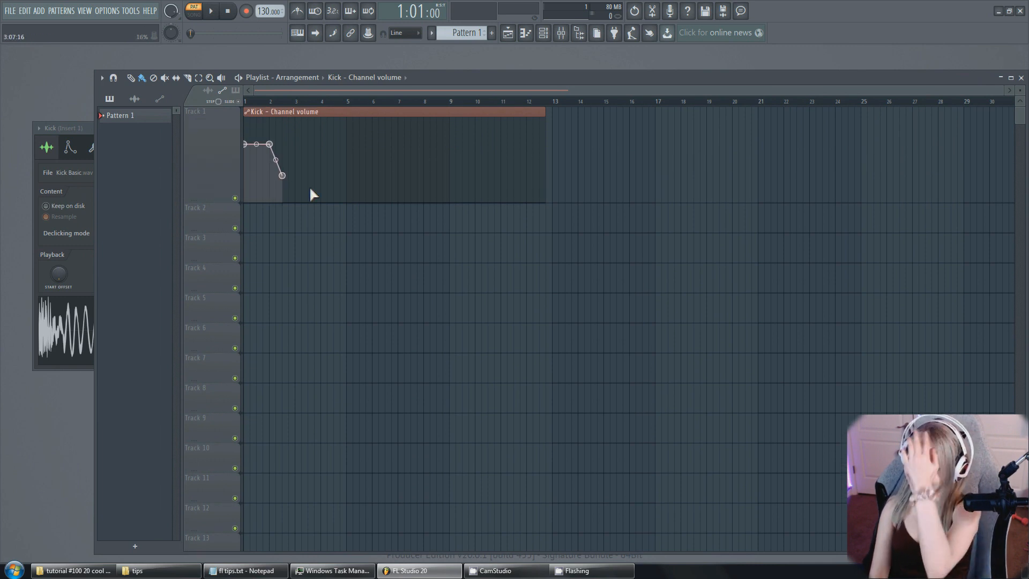
Add a series of rising and falling control points along the whole length of the Kick volume automation clip
right_click(340, 187)
right_click(346, 160)
right_click(366, 143)
right_click(372, 180)
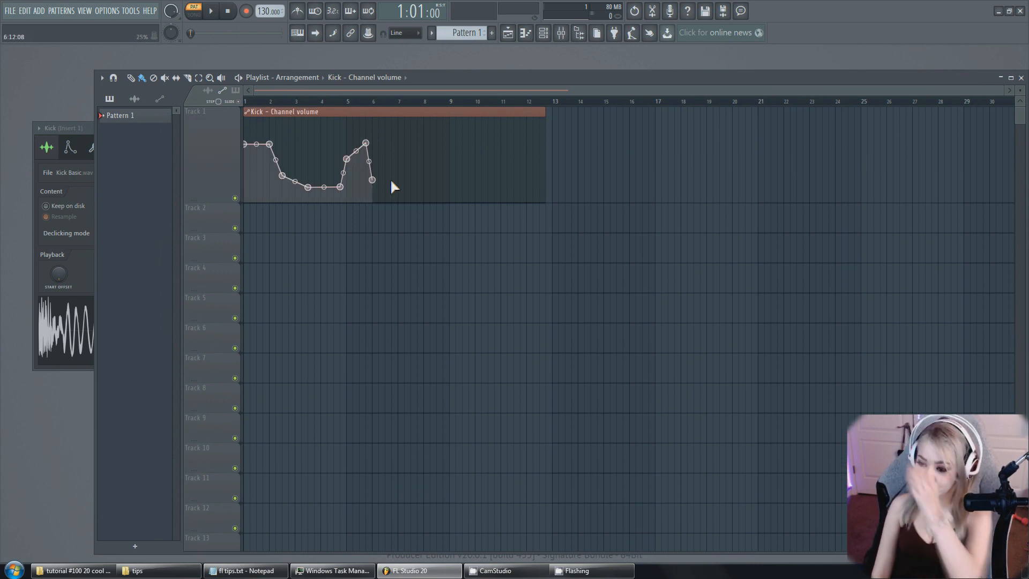
right_click(391, 180)
right_click(404, 151)
right_click(417, 132)
right_click(430, 129)
right_click(443, 173)
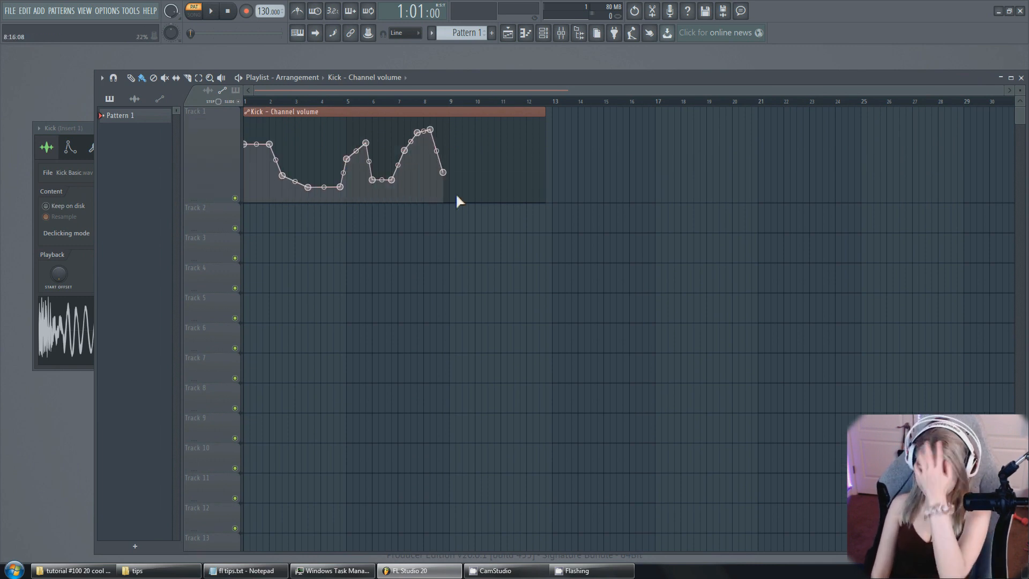
right_click(494, 174)
right_click(513, 157)
right_click(519, 131)
right_click(527, 191)
right_click(539, 187)
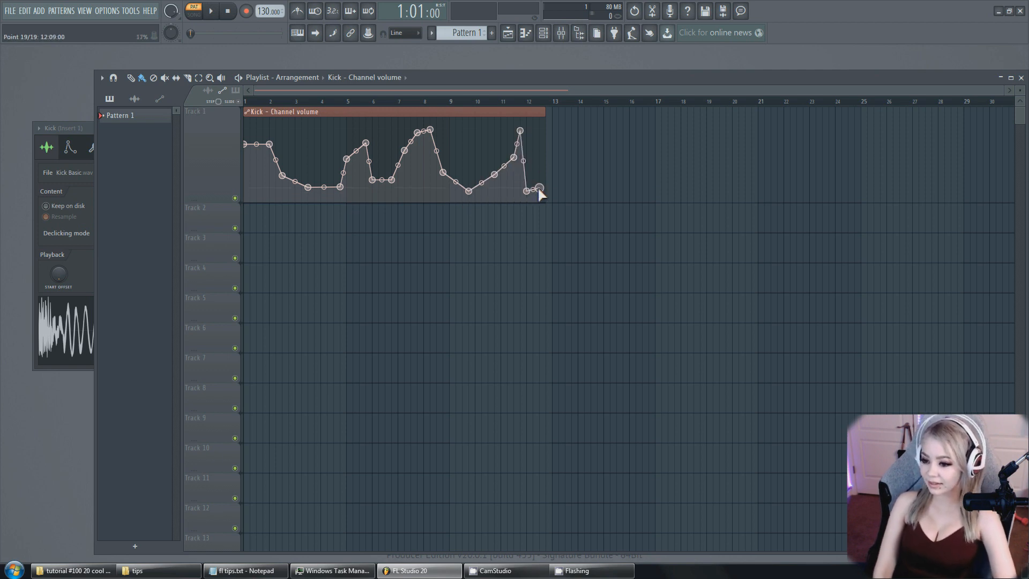
right_click(532, 132)
Create an automation clip for the Clap channel's volume and enlarge its playlist track, closing the Kick channel settings
left_click_drag(509, 77, 828, 89)
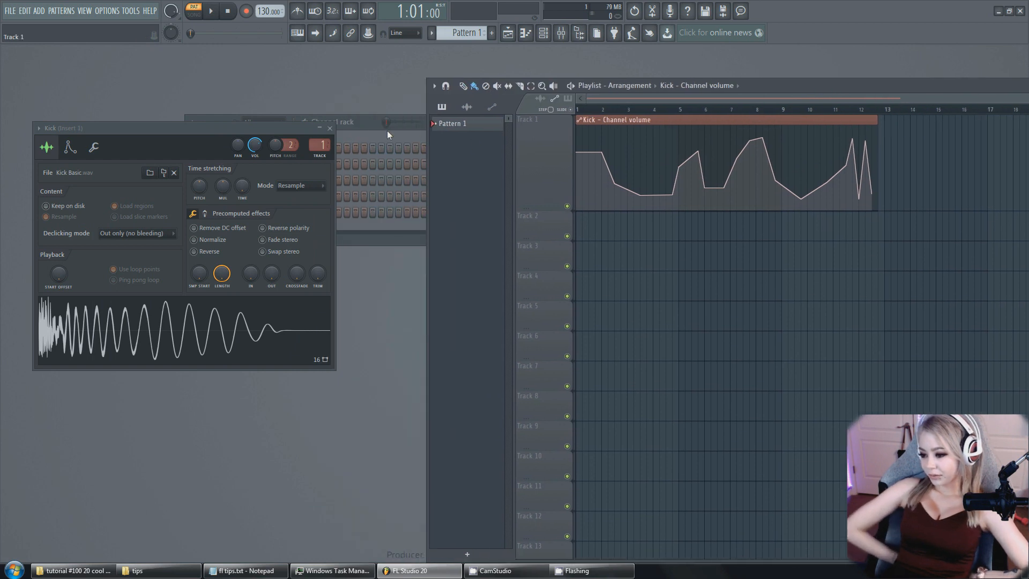
left_click(330, 128)
left_click(268, 165)
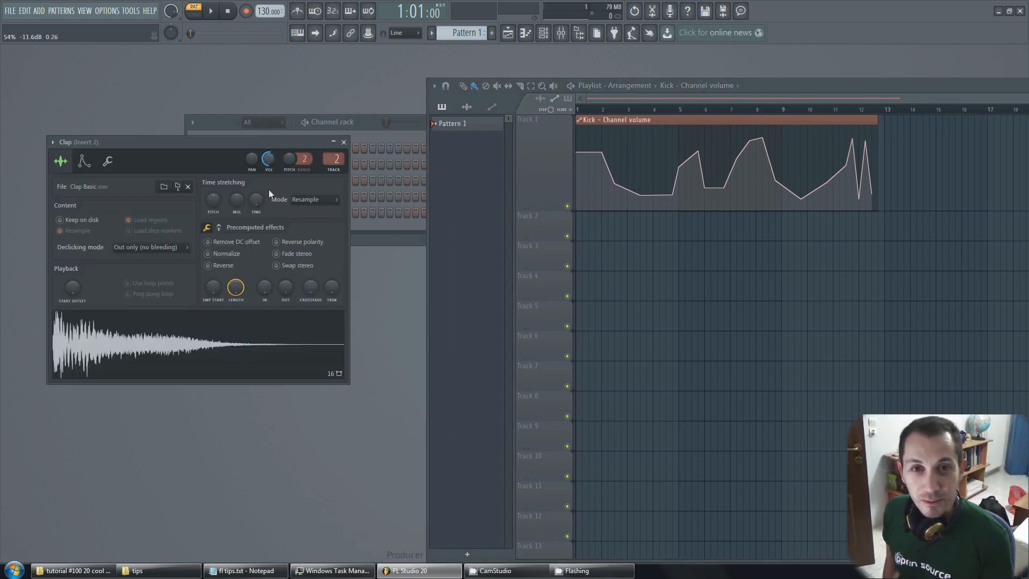
right_click(268, 159)
left_click(319, 226)
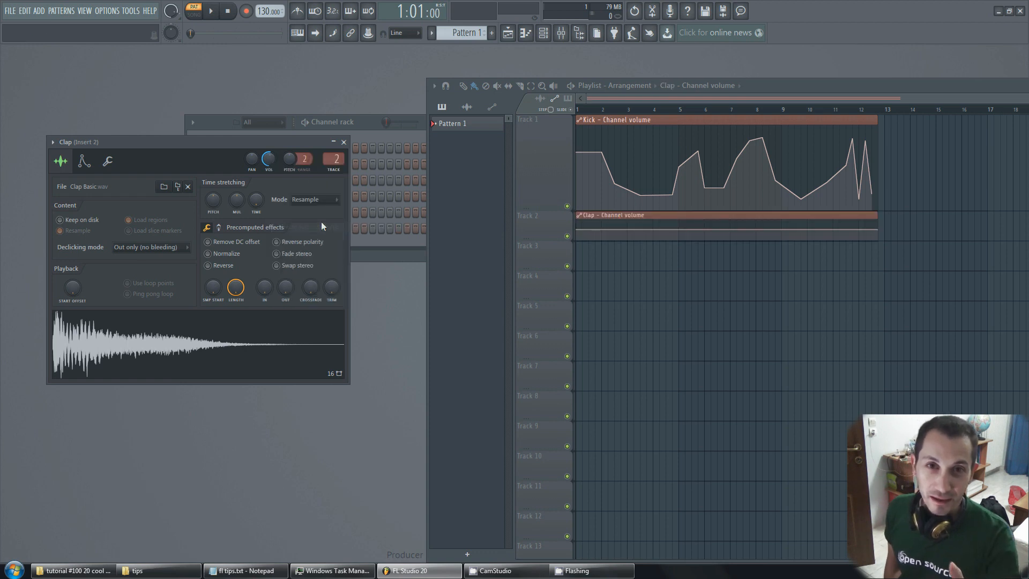
left_click_drag(545, 244, 543, 311)
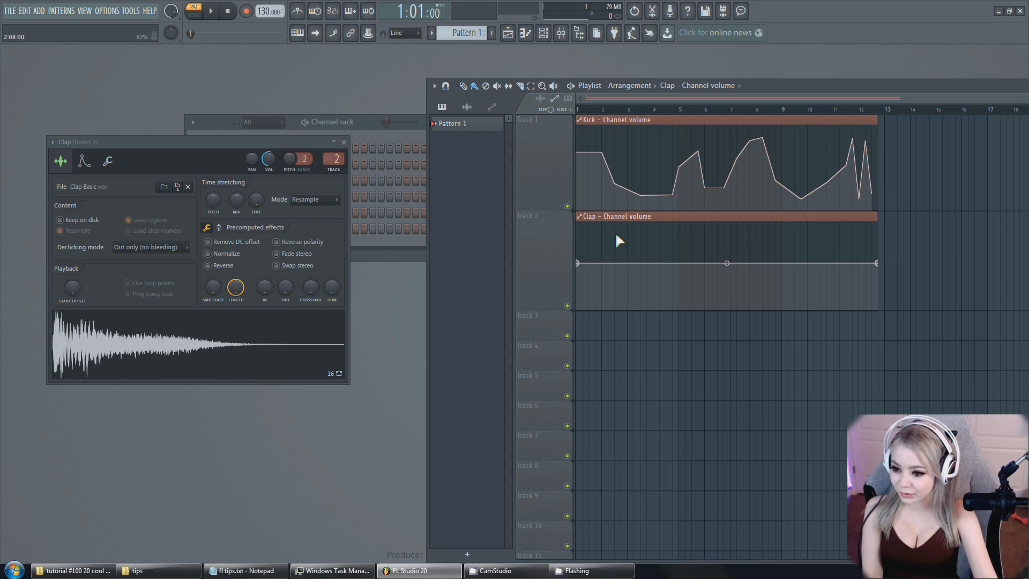
Copy the articulator state of the Kick volume automation clip and paste it into the Clap volume automation clip
double_click(701, 121)
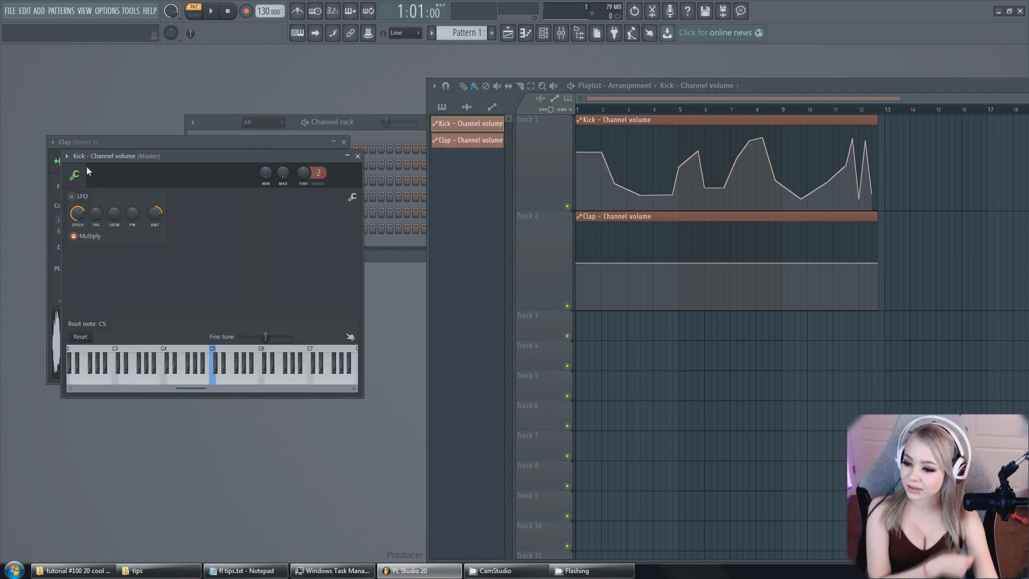
left_click(67, 156)
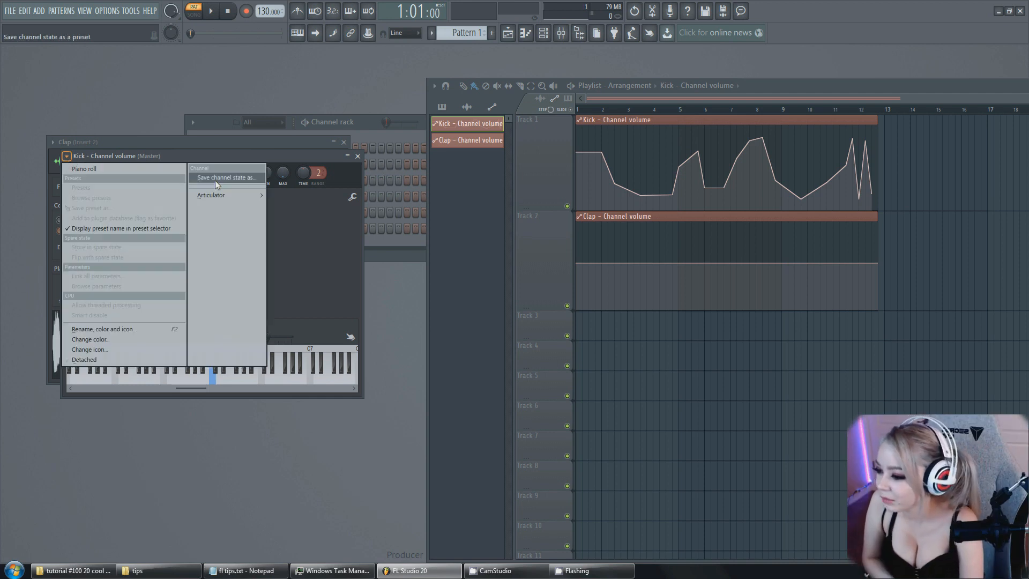
mouse_move(232, 194)
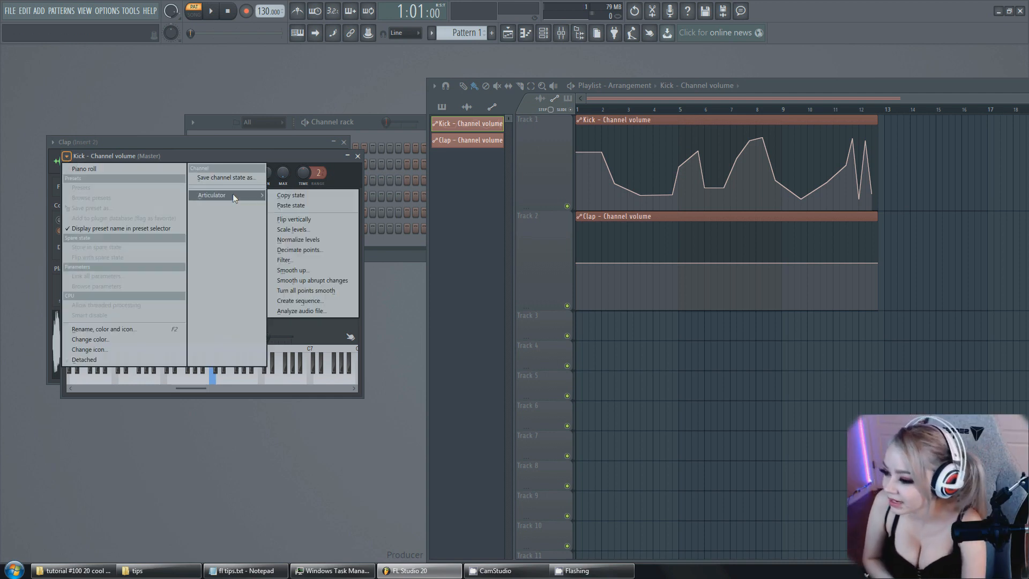
left_click(290, 196)
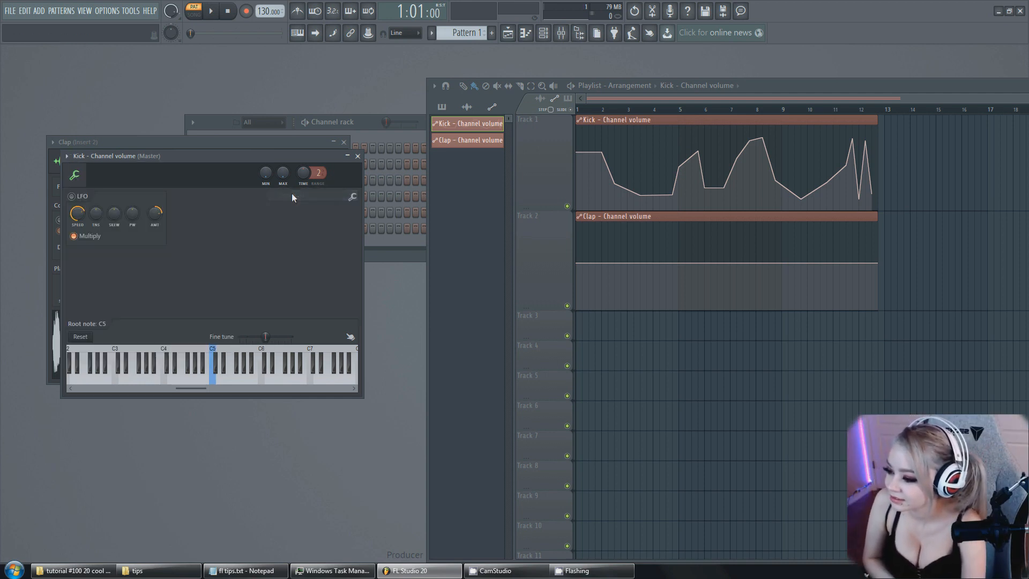
double_click(695, 216)
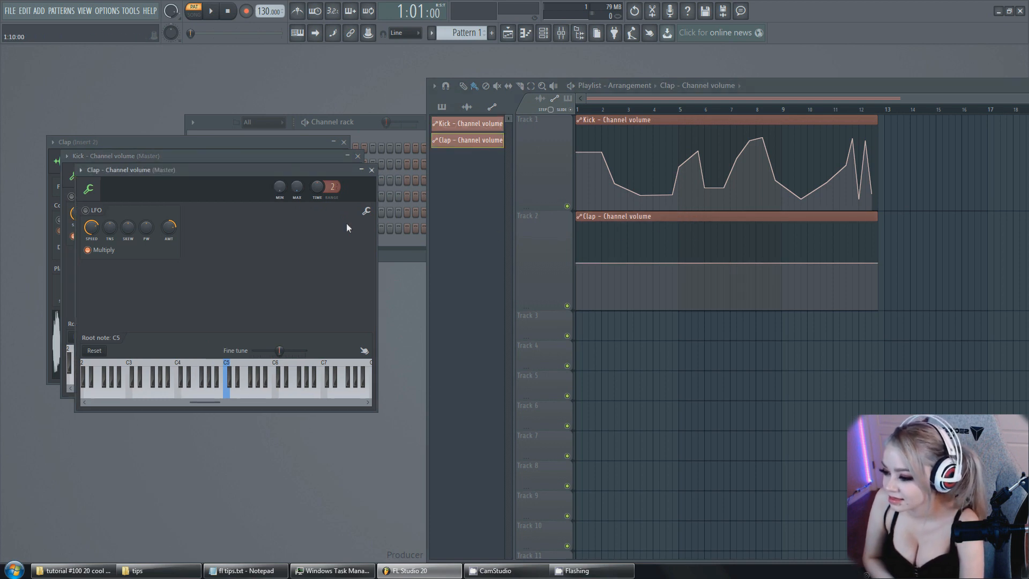
left_click(80, 169)
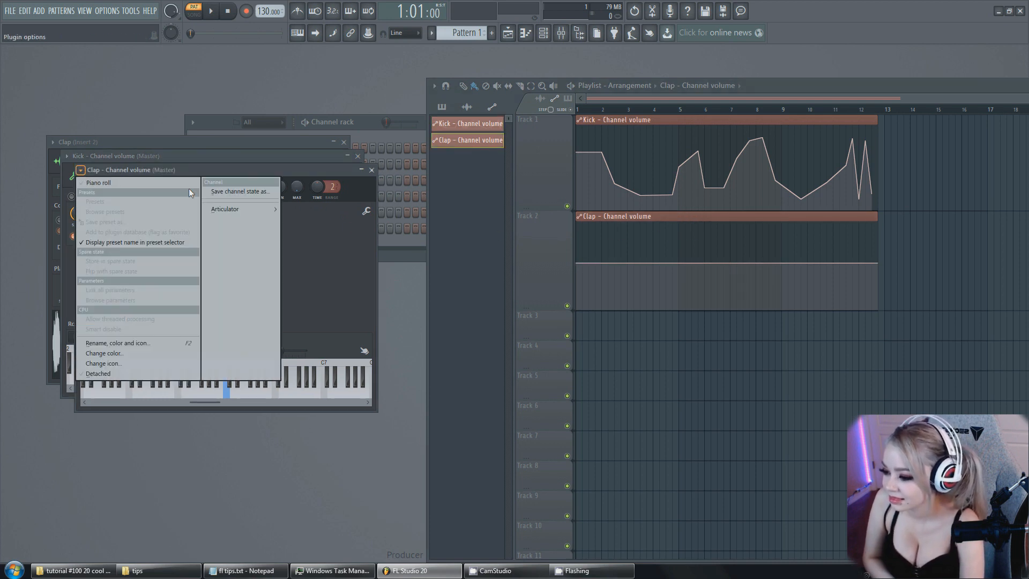
mouse_move(252, 210)
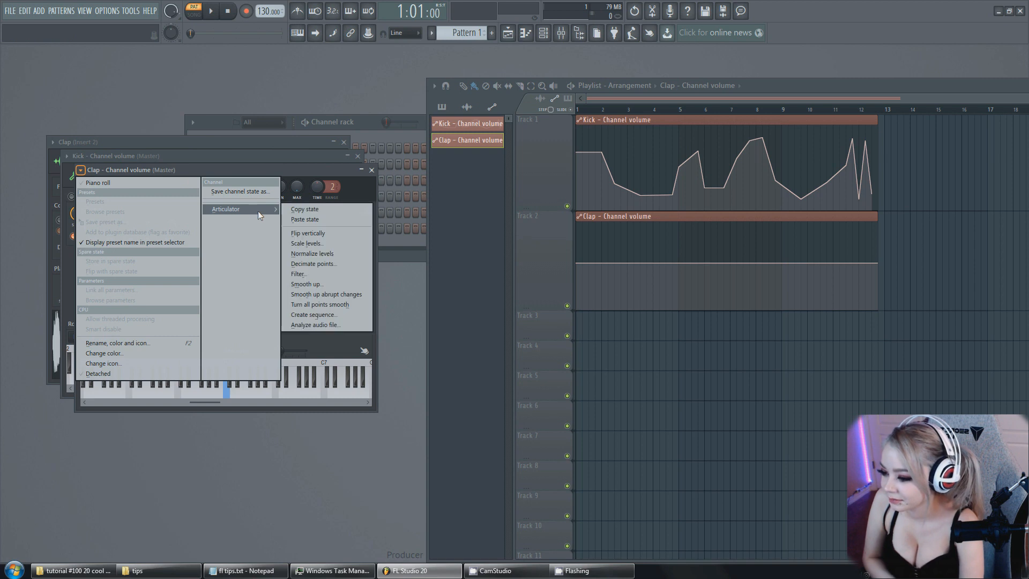
left_click(322, 219)
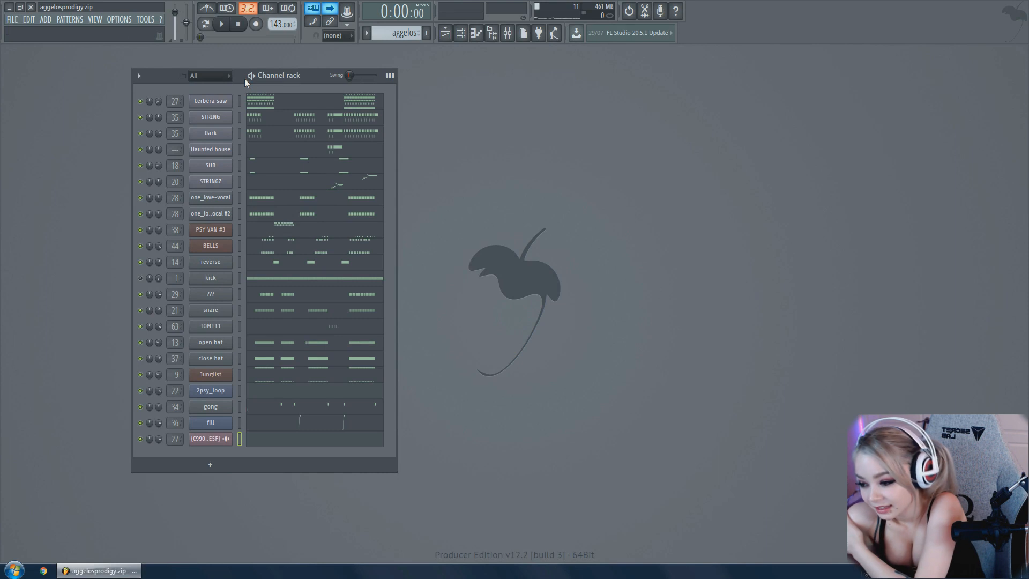
Open the Cerbera saw channel's piano roll and play back its chords briefly
right_click(221, 104)
left_click(255, 101)
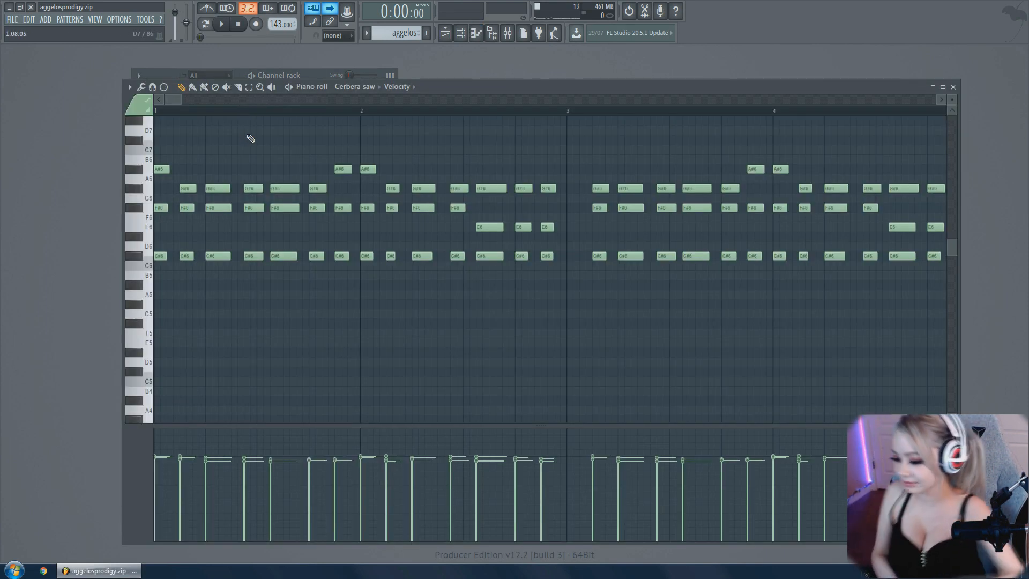
key("space")
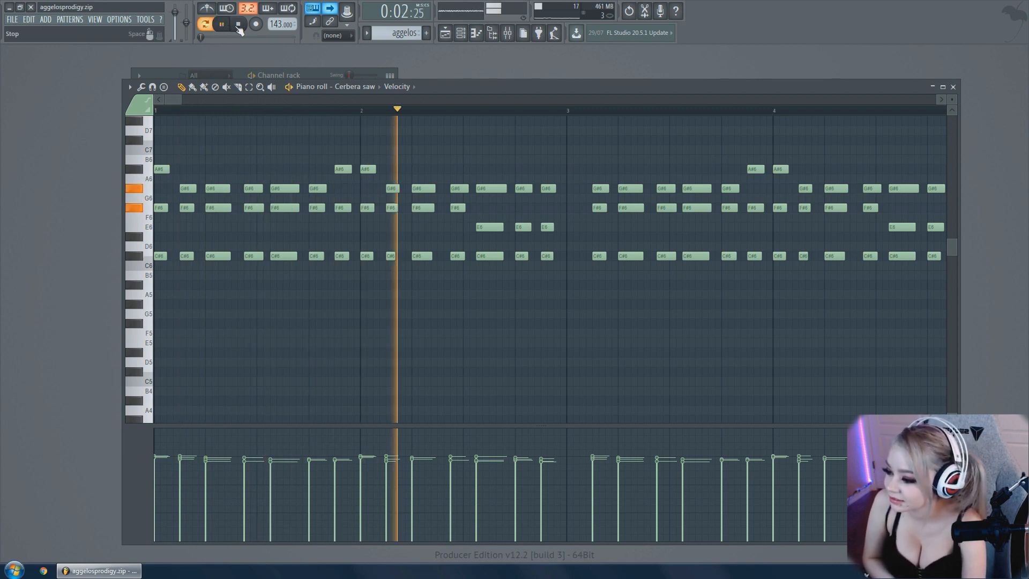
left_click(238, 27)
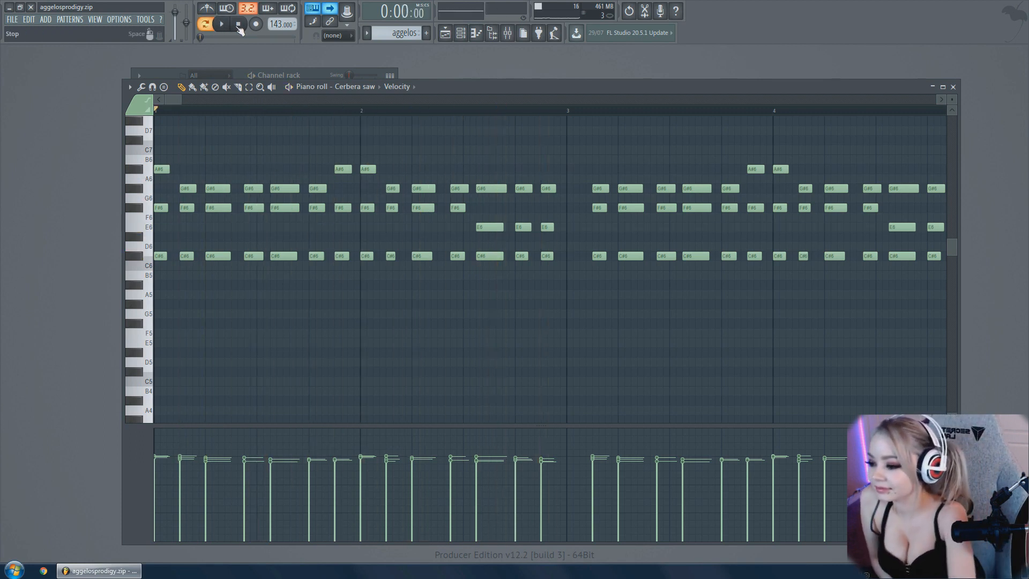
Copy the first Cerbera saw chord, paste it at the start of an empty pattern and play it back
scroll(211, 106, "up", 2)
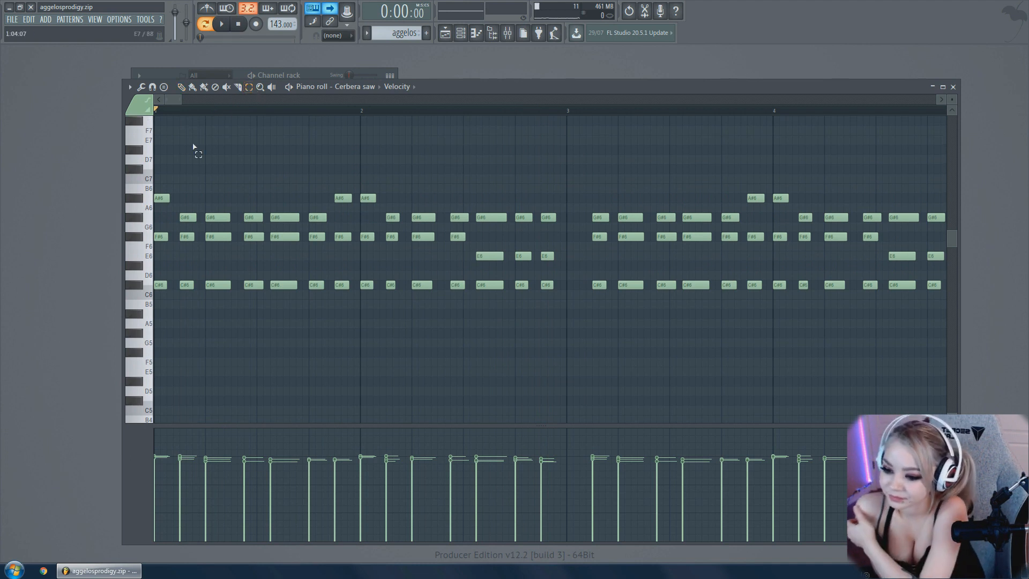
left_click_drag(168, 175, 154, 324)
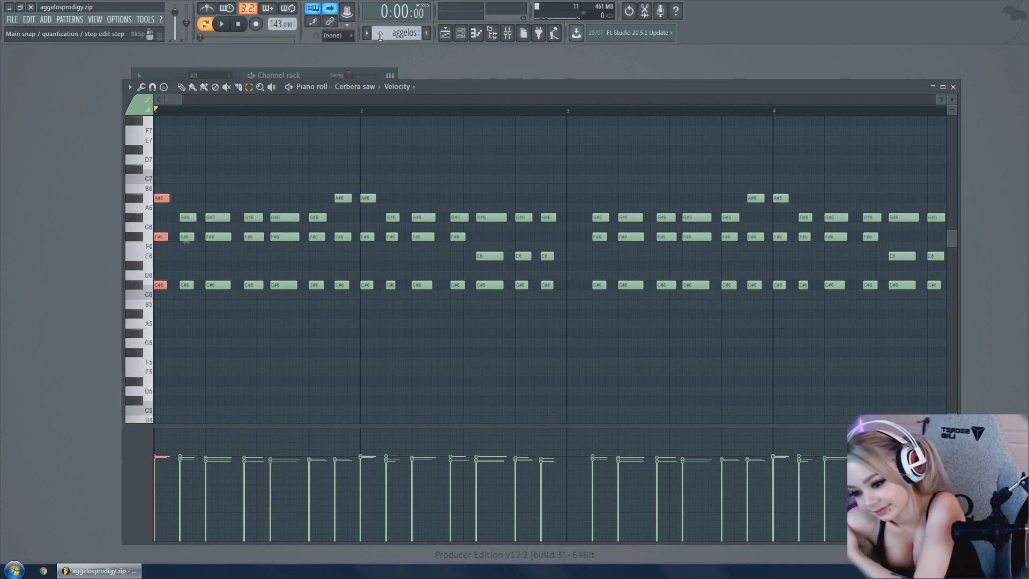
scroll(390, 32, "down", 4)
key("ctrl+v")
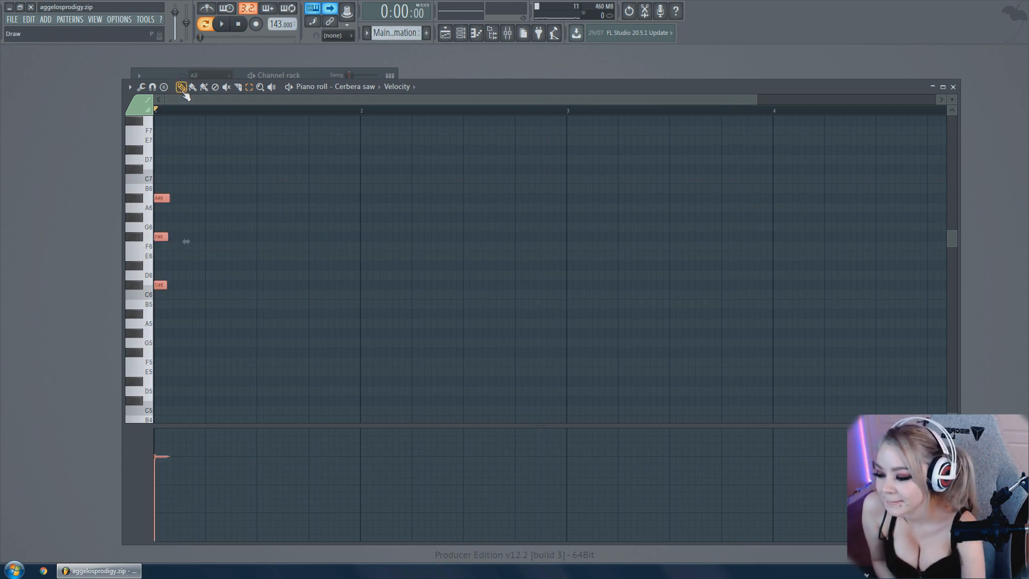
left_click(222, 24)
left_click(238, 24)
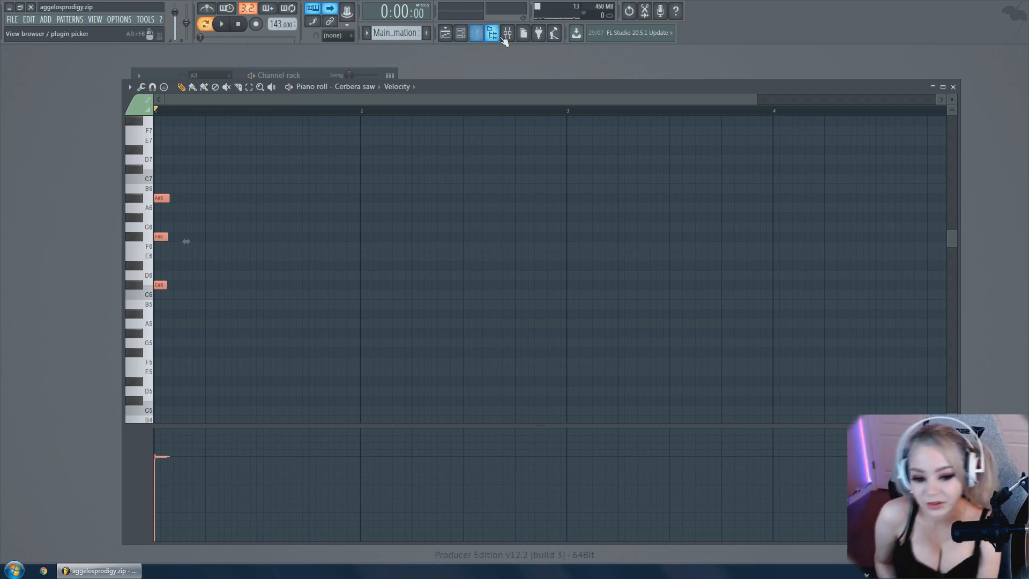
Open the mixer and load Fruity Reeverb 2 into the second effect slot of the REC track, insert 27
left_click(505, 36)
left_click(843, 259)
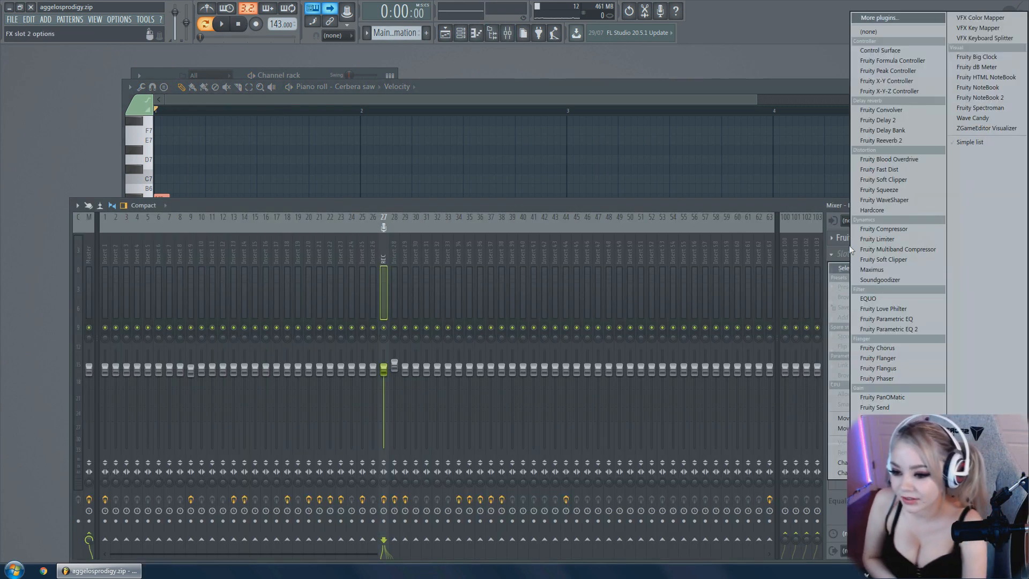
left_click(902, 137)
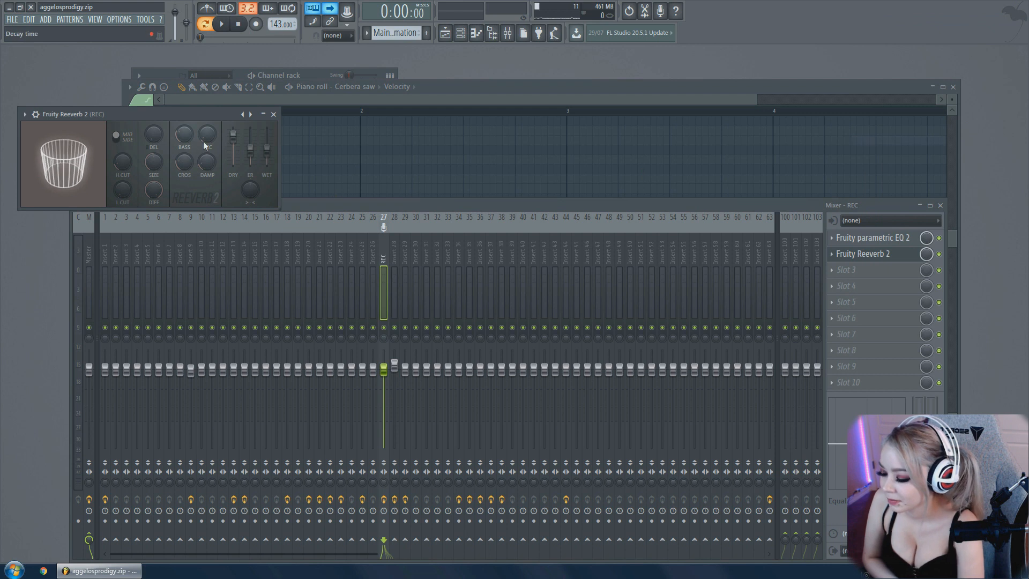
Play the chord through the reverb and add a near-silent C#6 note in bar 2 of the Cerbera saw piano roll
key("space")
left_click(239, 29)
left_click(453, 91)
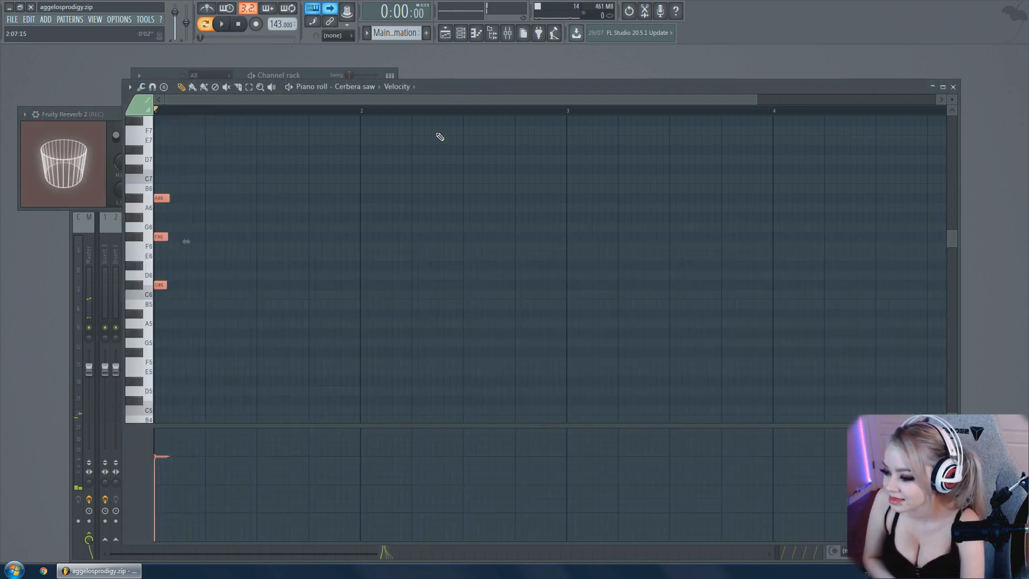
left_click(430, 286)
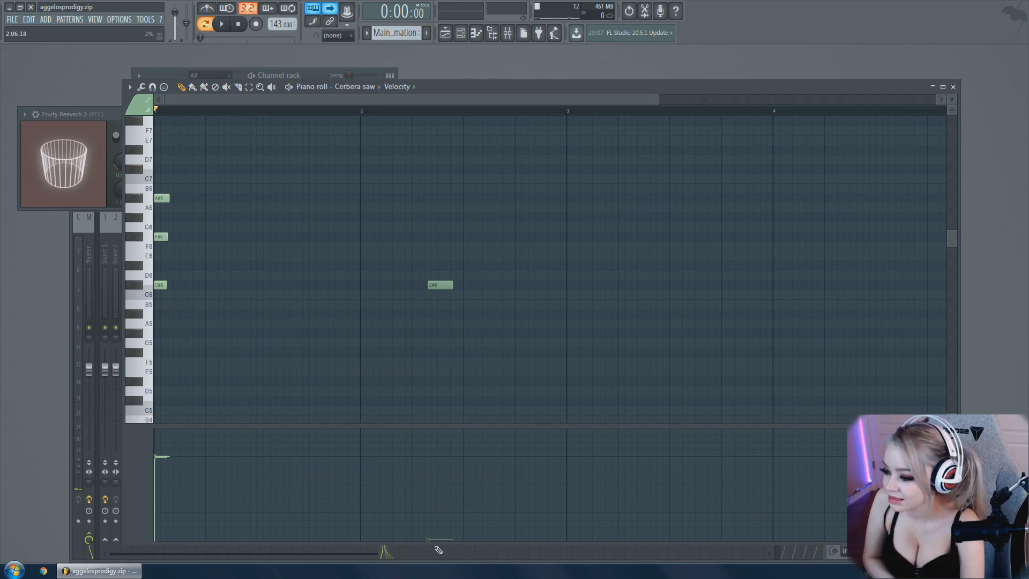
left_click(953, 87)
Load Edison into the third effect slot of the REC mixer track
left_click(853, 264)
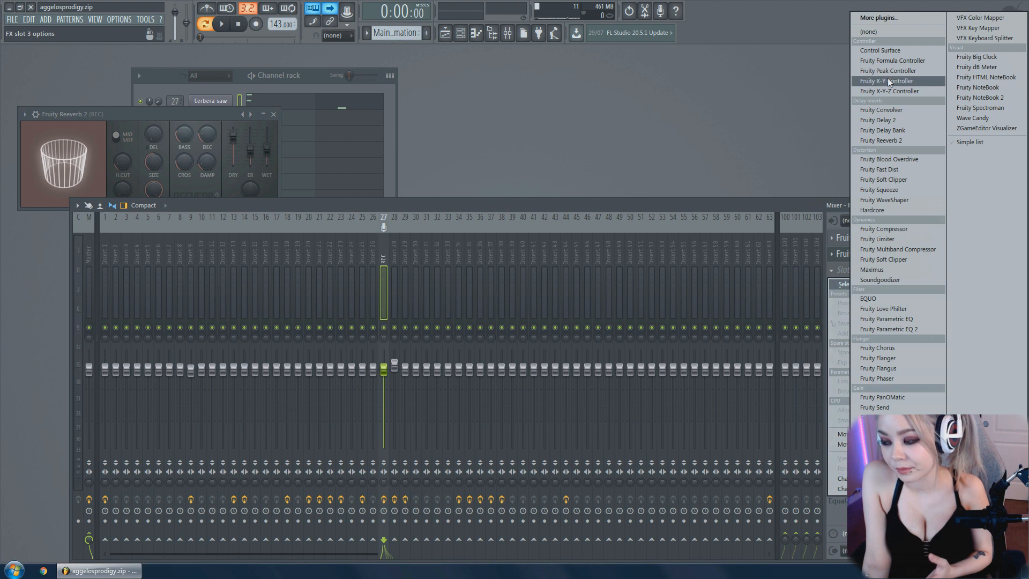
left_click(880, 19)
type("edis")
left_click(409, 45)
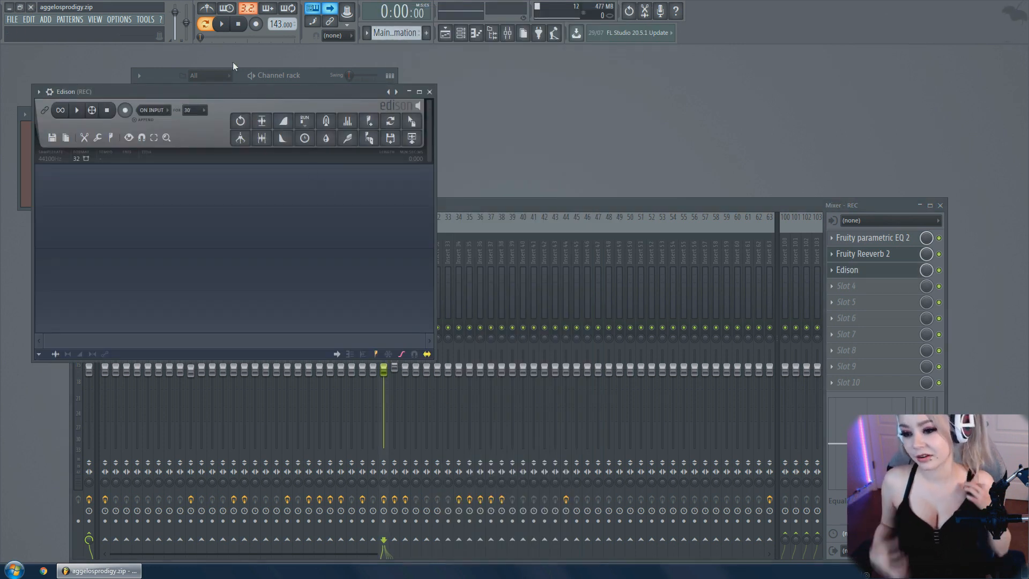
Record the chord and its reverb tail in Edison and send the recording to the playlist as an audio clip
left_click(125, 110)
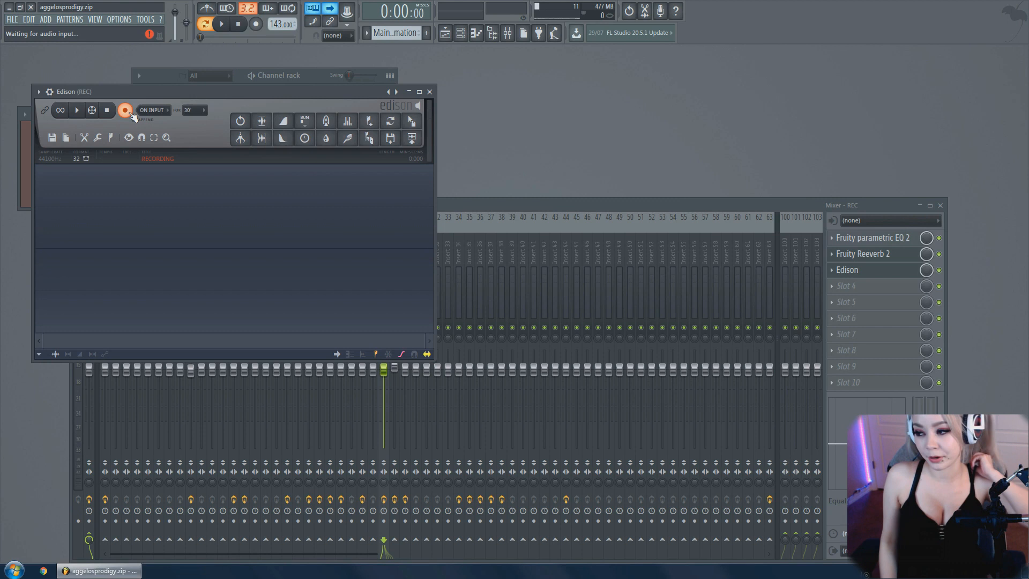
key("space")
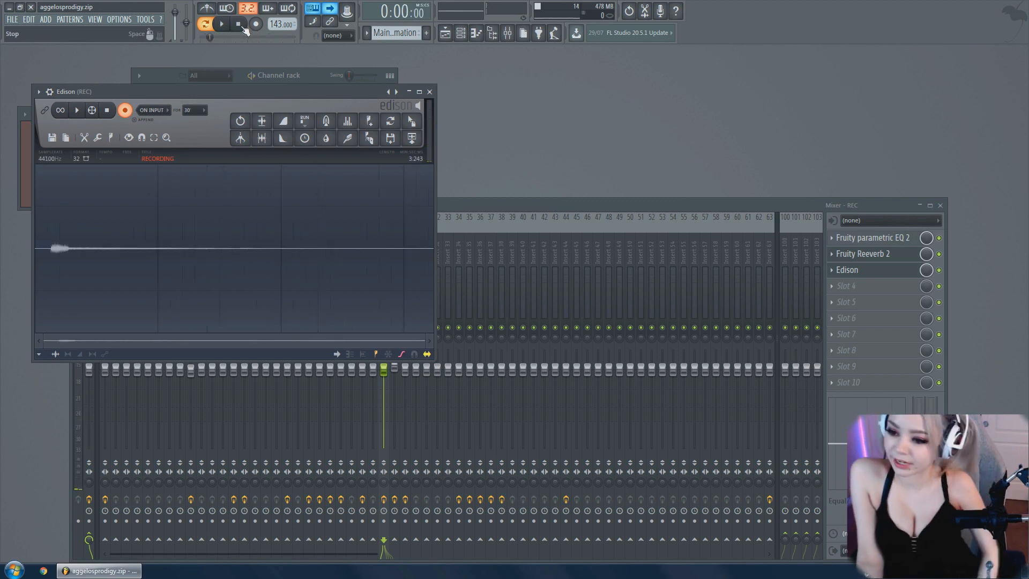
left_click(127, 110)
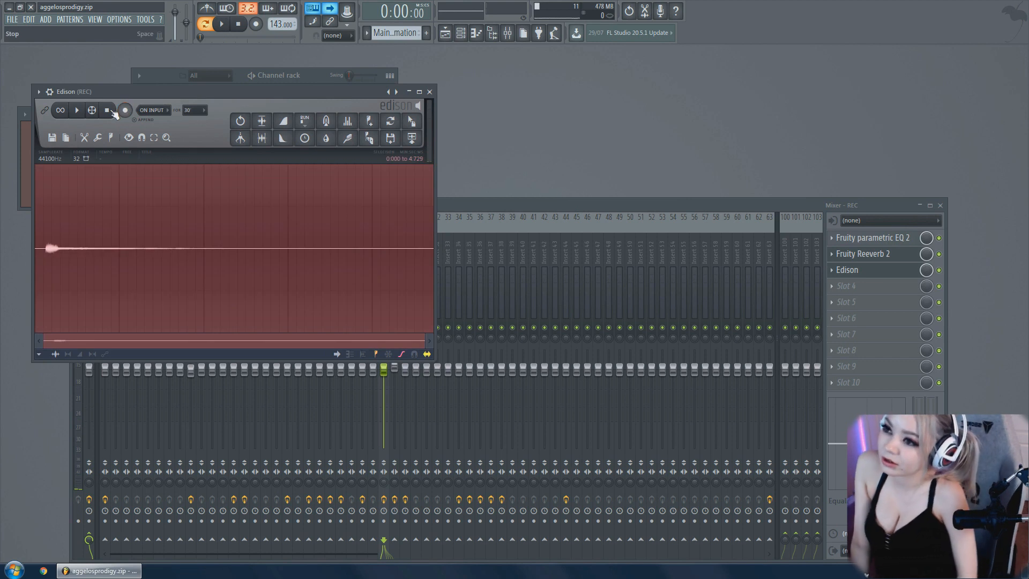
left_click(415, 140)
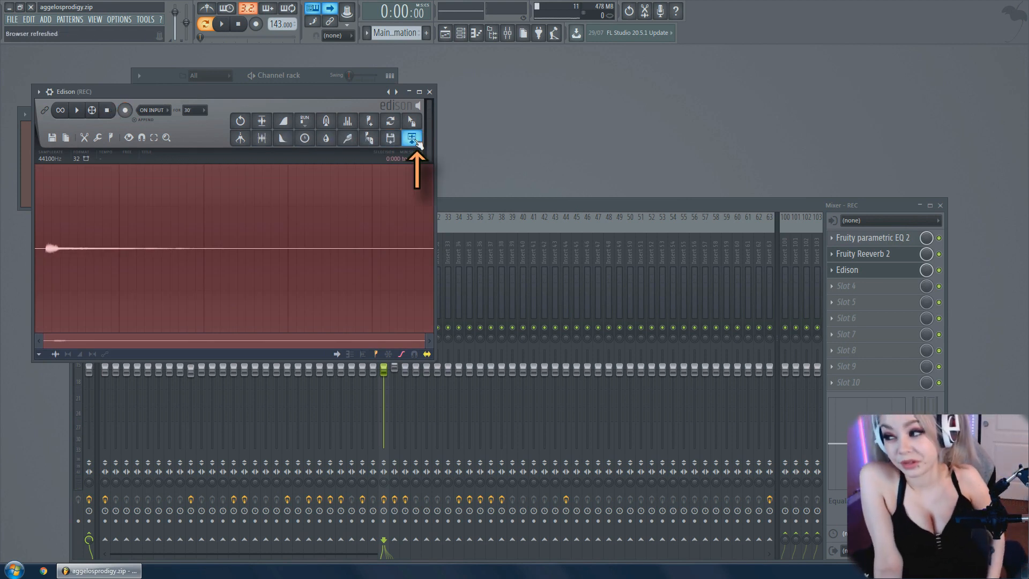
Open the recorded chord's audio clip channel and turn on Normalize and Reverse
left_click(163, 75)
left_click(210, 454)
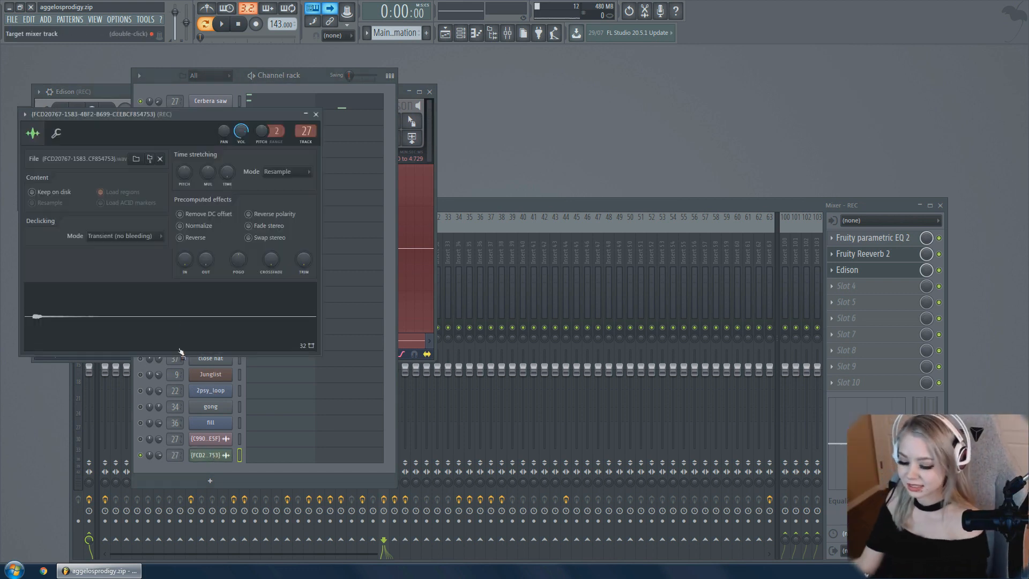
left_click(196, 226)
left_click(197, 238)
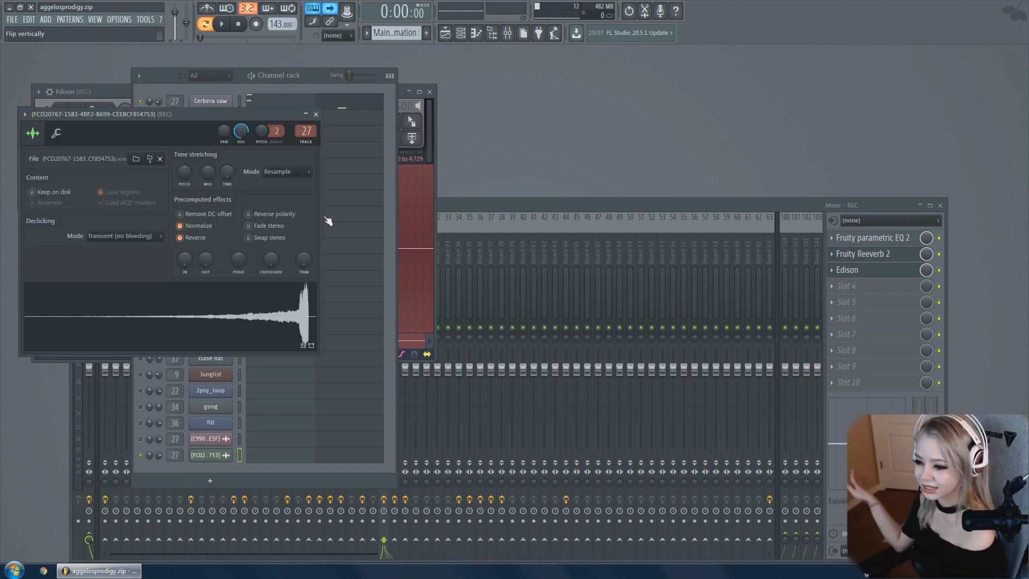
Place the reversed chord on the playlist's first track, trim off its final hit and align its end with the start of the aggelos clip
key("F5")
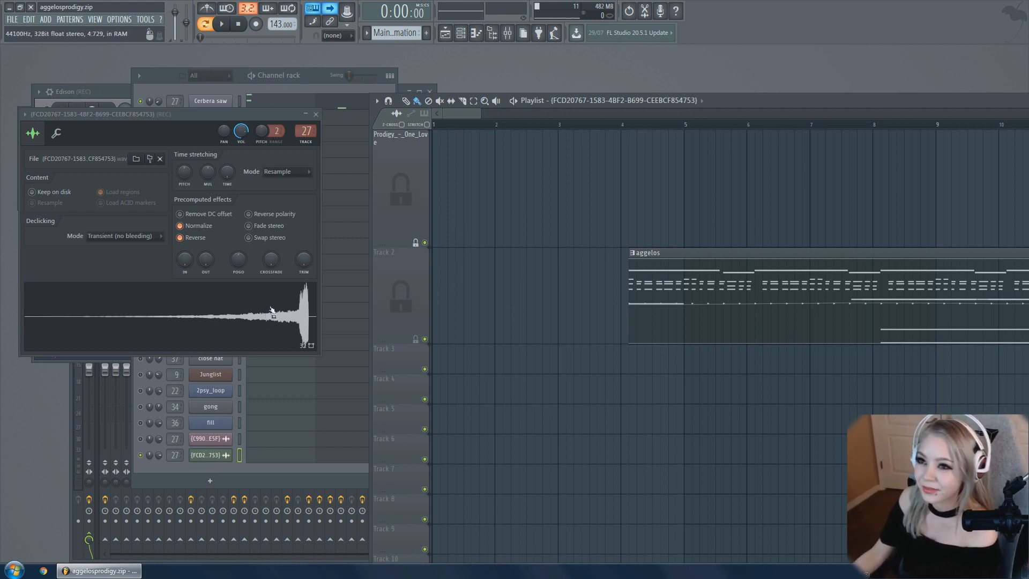
left_click_drag(272, 310, 516, 182)
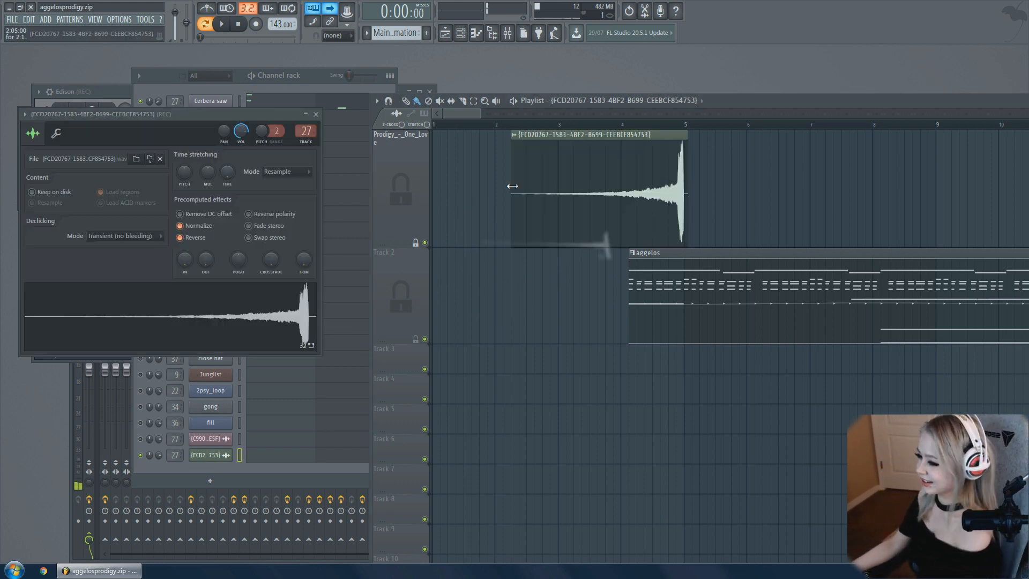
left_click_drag(685, 136, 678, 136)
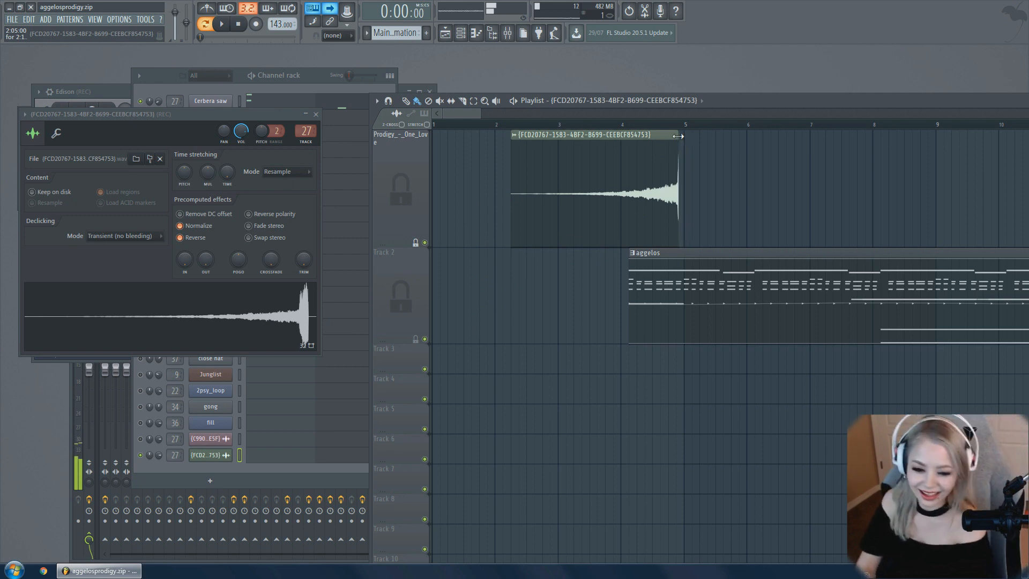
left_click_drag(512, 136, 538, 138)
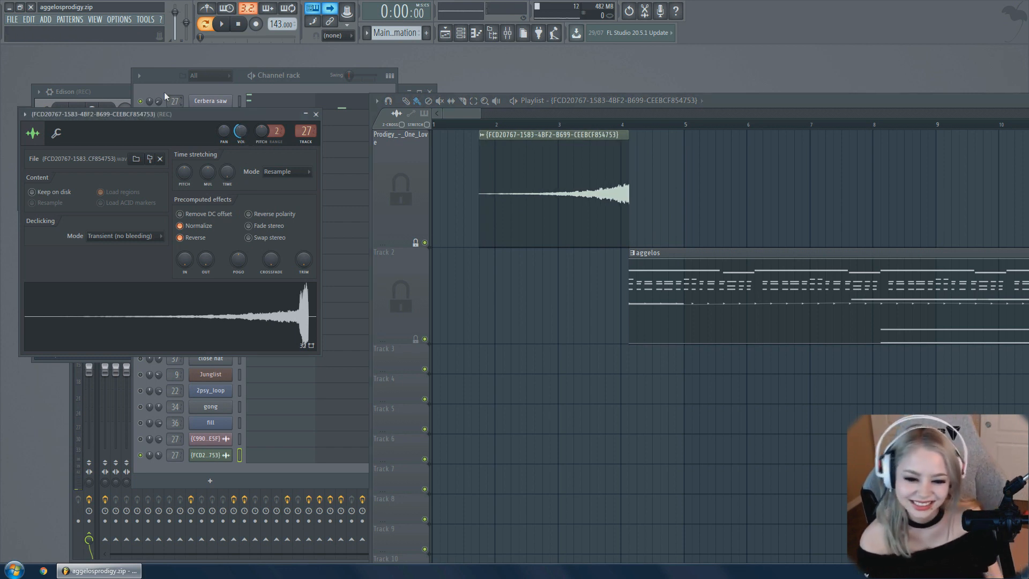
Unmute all channels and play the song from the start through the reversed chord into the aggelos clip
right_click(141, 101)
left_click(149, 104)
right_click(139, 100)
left_click(148, 107)
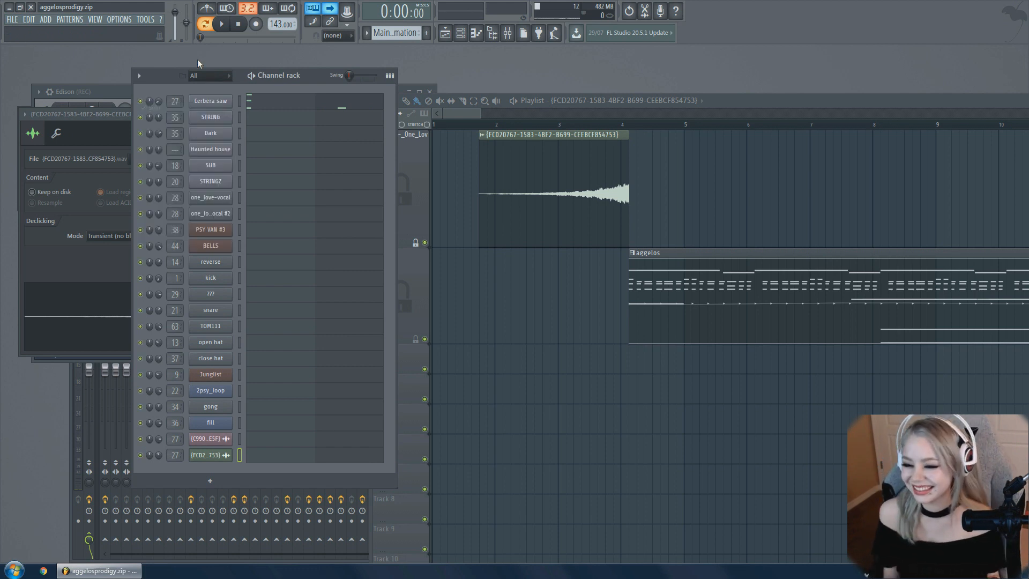
left_click(220, 27)
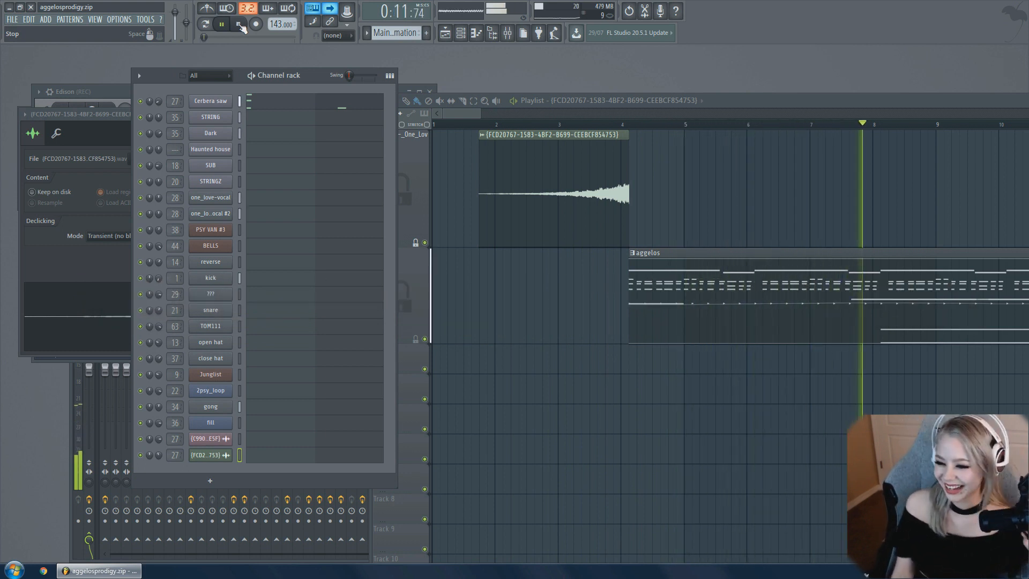
left_click(239, 24)
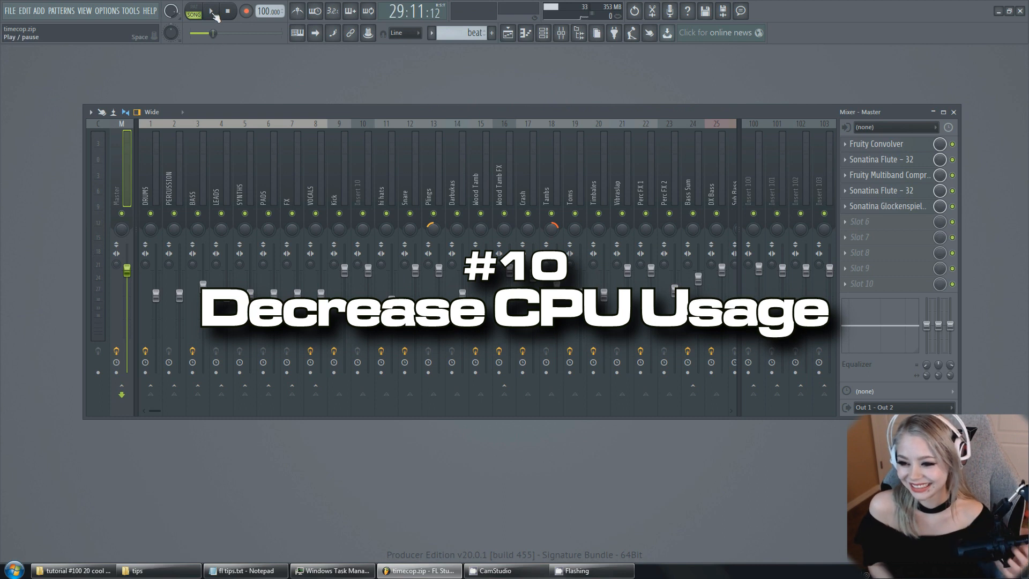
Play the timecop project and run the macro that switches smart disable for all plugins
key("space")
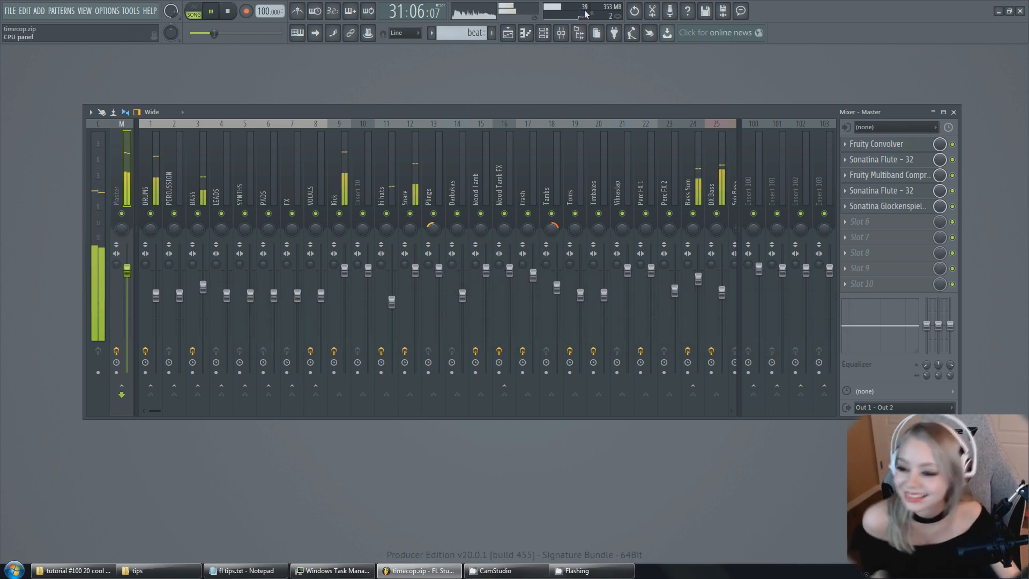
left_click(107, 11)
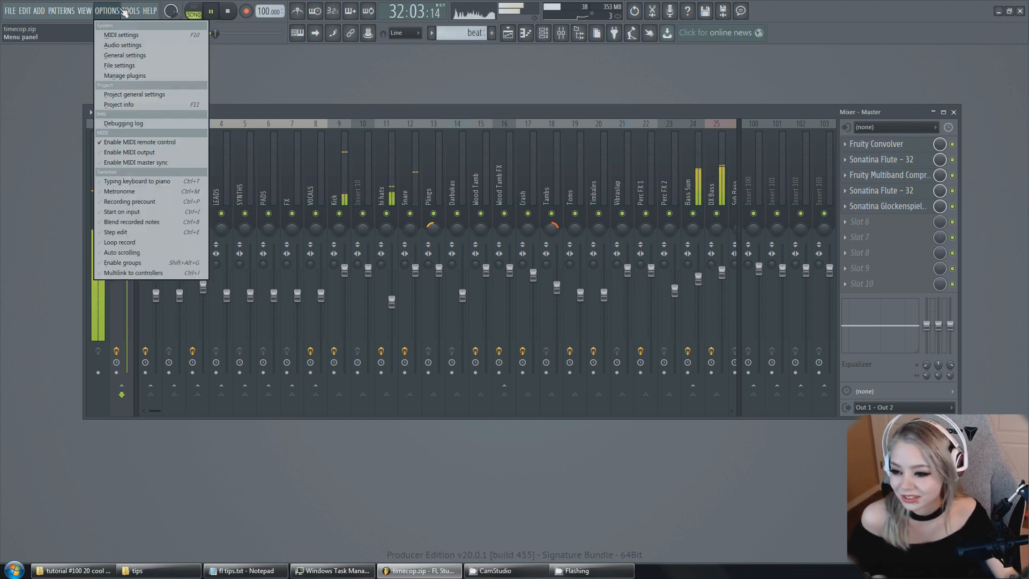
mouse_move(130, 10)
mouse_move(158, 47)
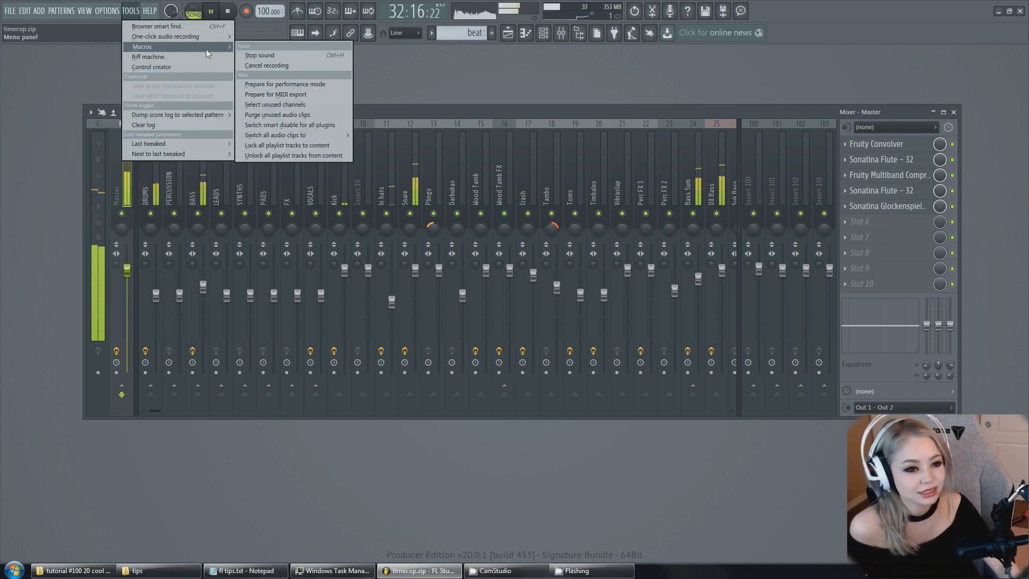
left_click(306, 125)
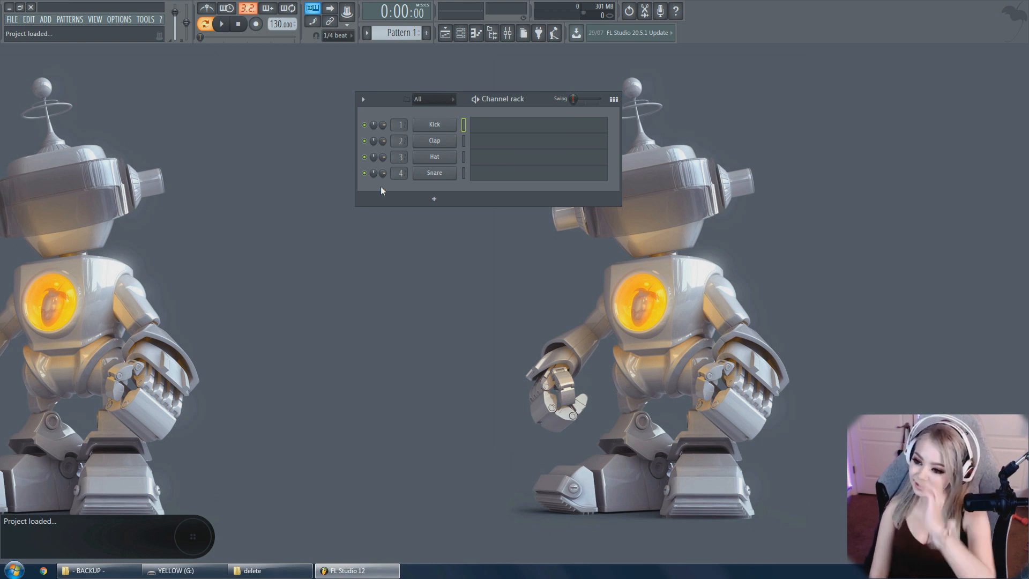
Add a Fruity DX10 channel to the channel rack of the new project
left_click_drag(372, 100, 245, 108)
left_click(293, 206)
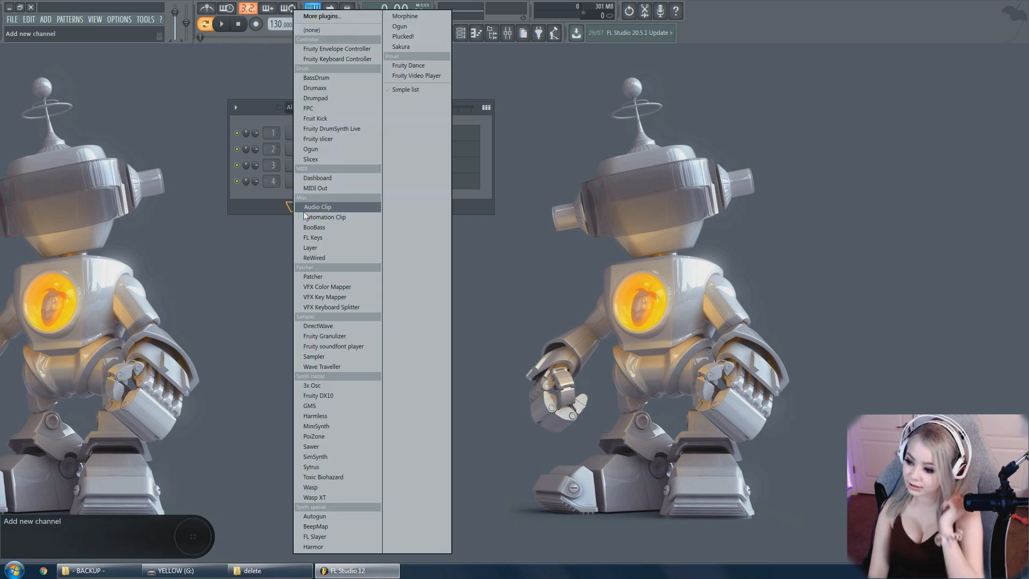
left_click(368, 396)
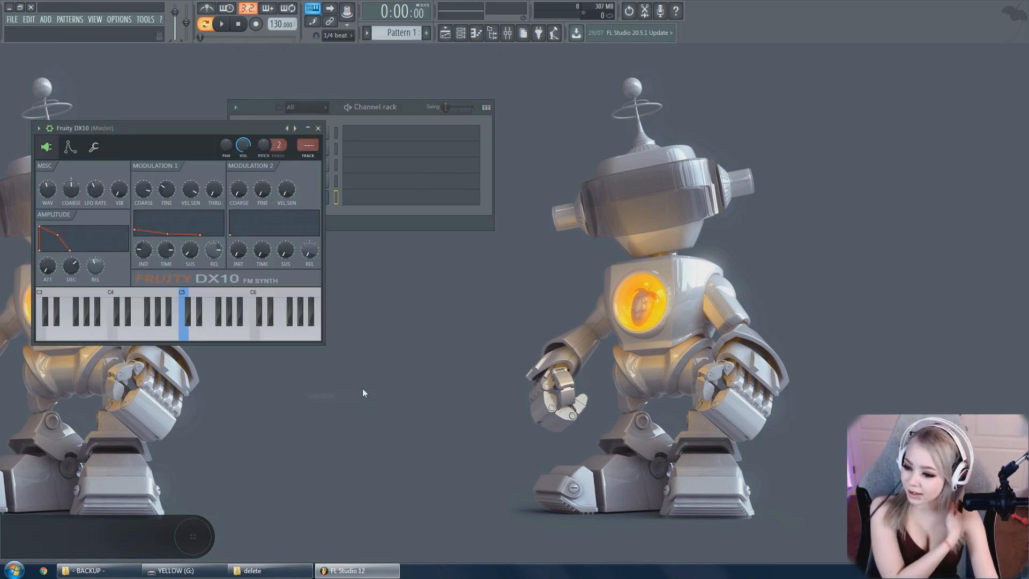
Play a short descending melody on the Fruity DX10 without recording, using the typing keyboard as a piano
key("r")
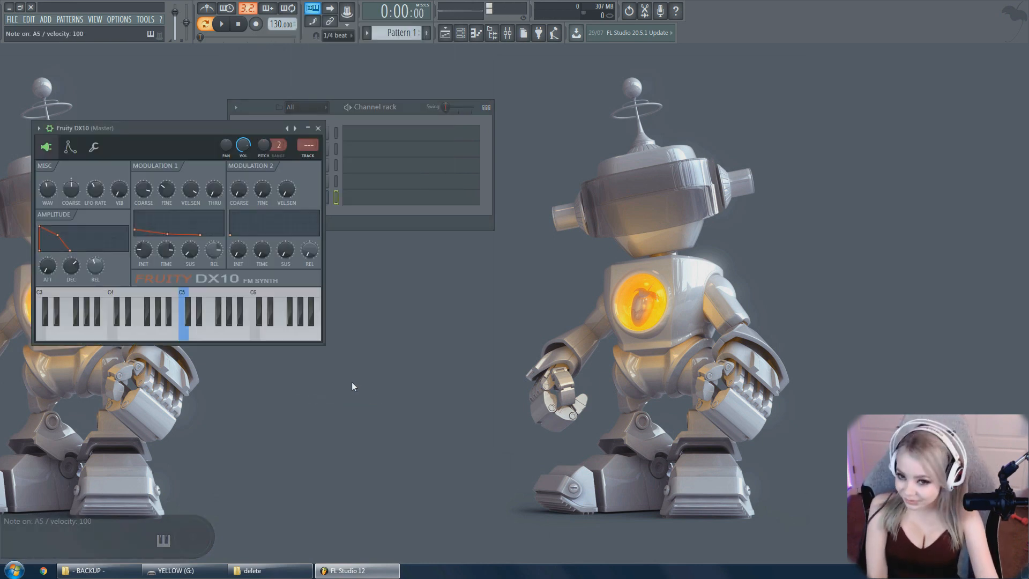
key("y")
key("t")
key("r")
key("w")
key("q")
key("w")
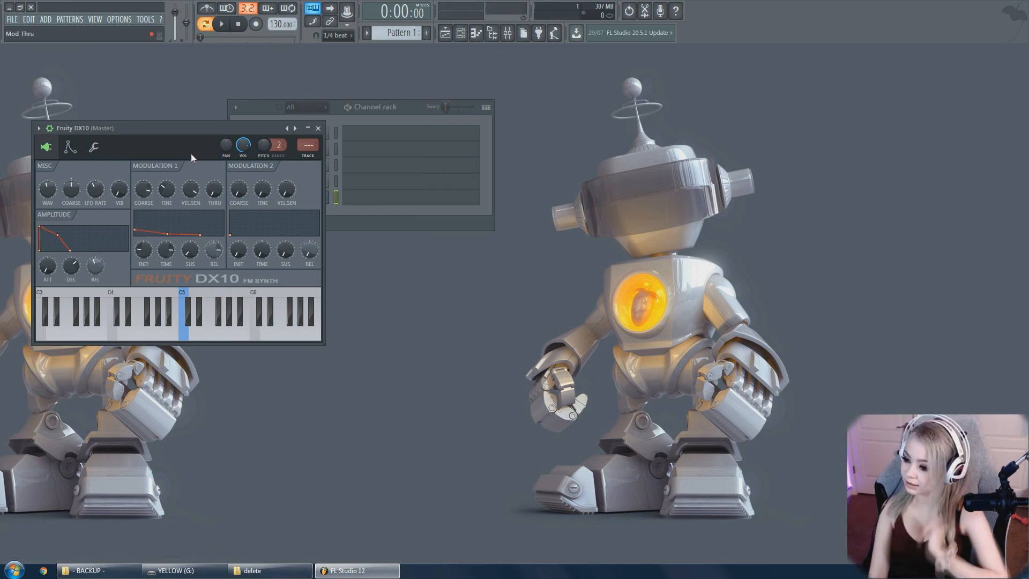
Dump the score log of the played melody into the selected pattern
left_click_drag(257, 108, 356, 99)
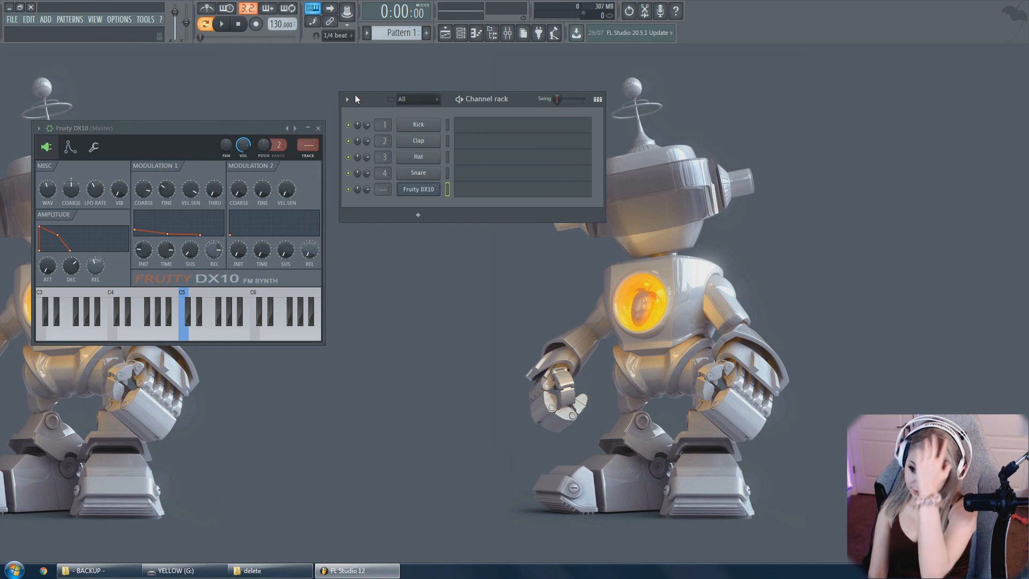
left_click(120, 19)
mouse_move(138, 25)
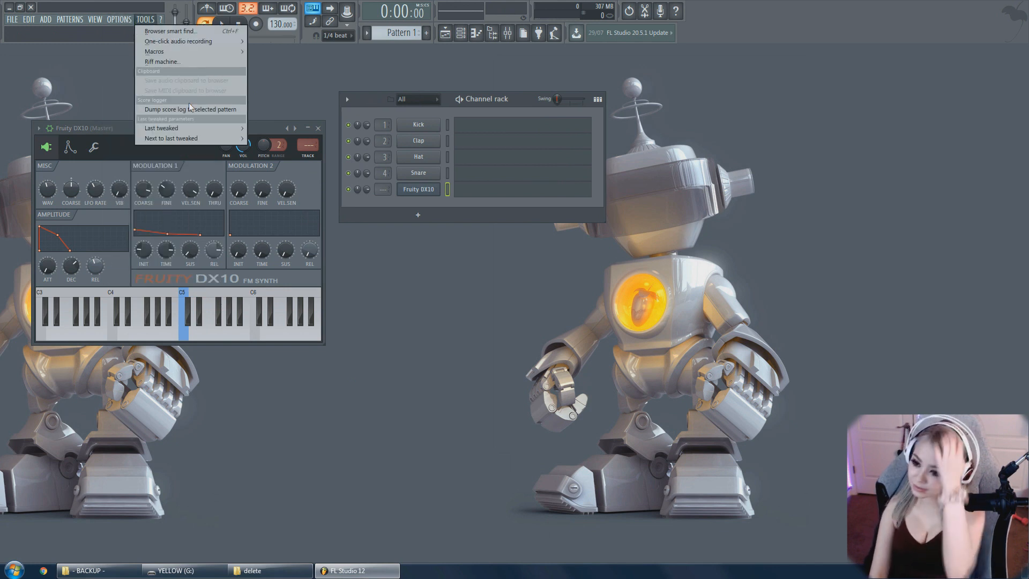
left_click(228, 109)
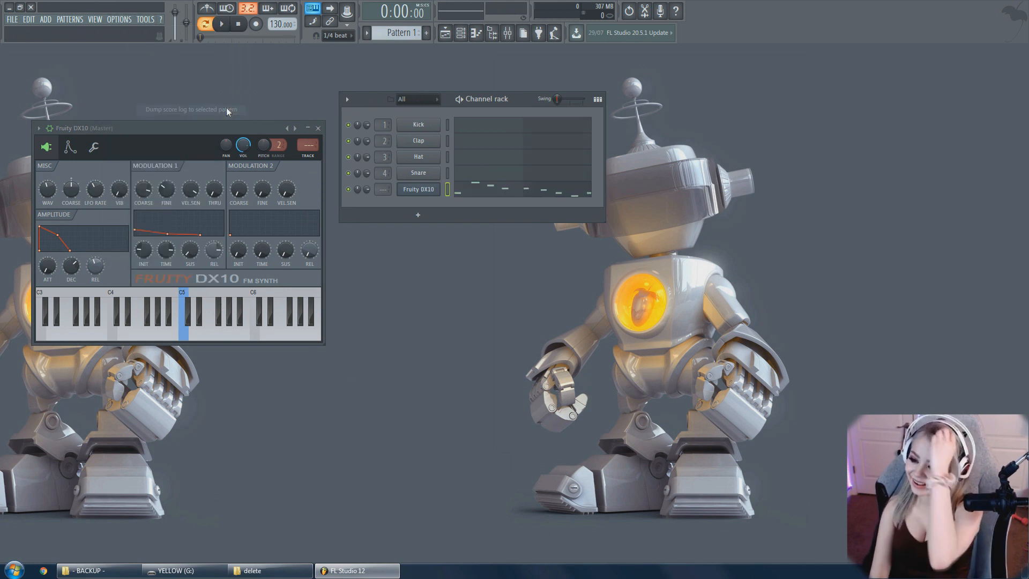
Open the Fruity DX10 piano roll and play back the recovered melody
right_click(441, 185)
left_click(461, 190)
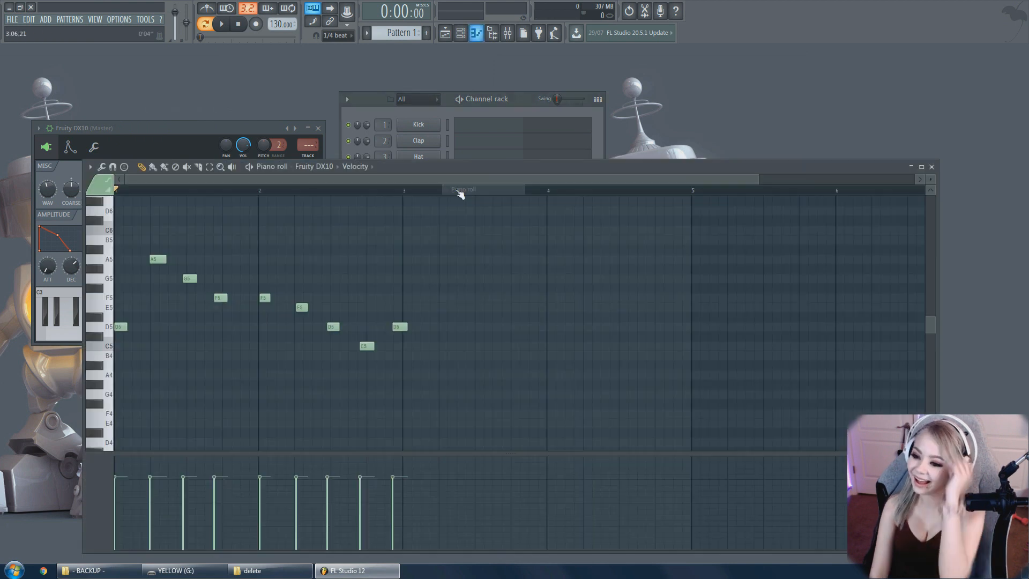
left_click(221, 23)
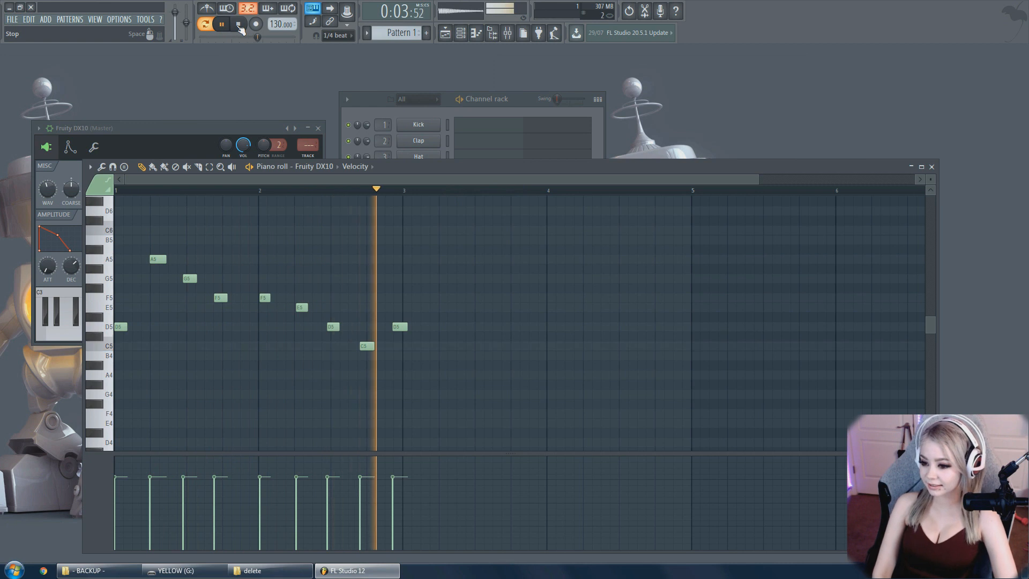
left_click(239, 24)
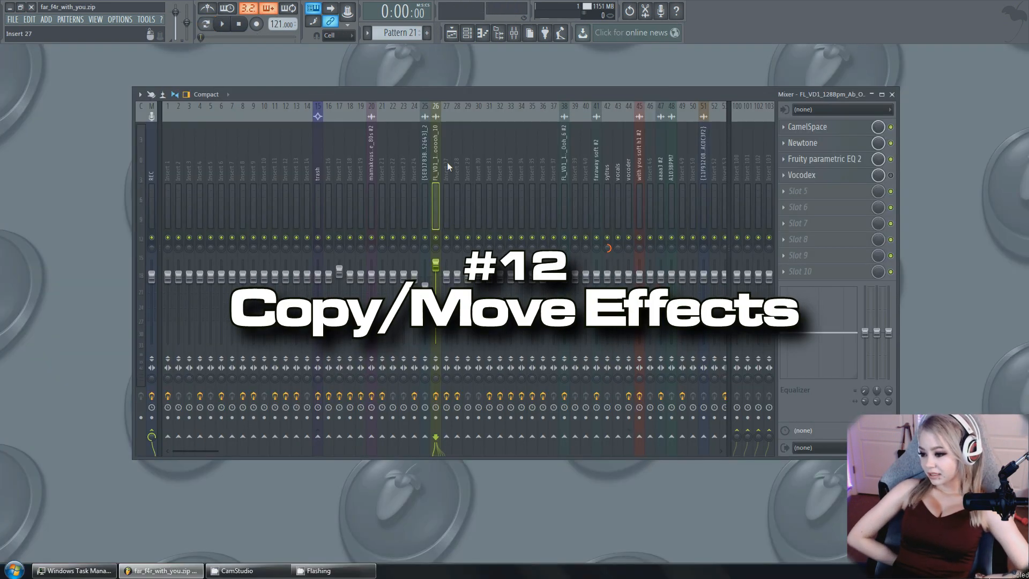
Copy the full mixer track state of track 26 onto insert 30 and compare the effect chains of both tracks
left_click(469, 167)
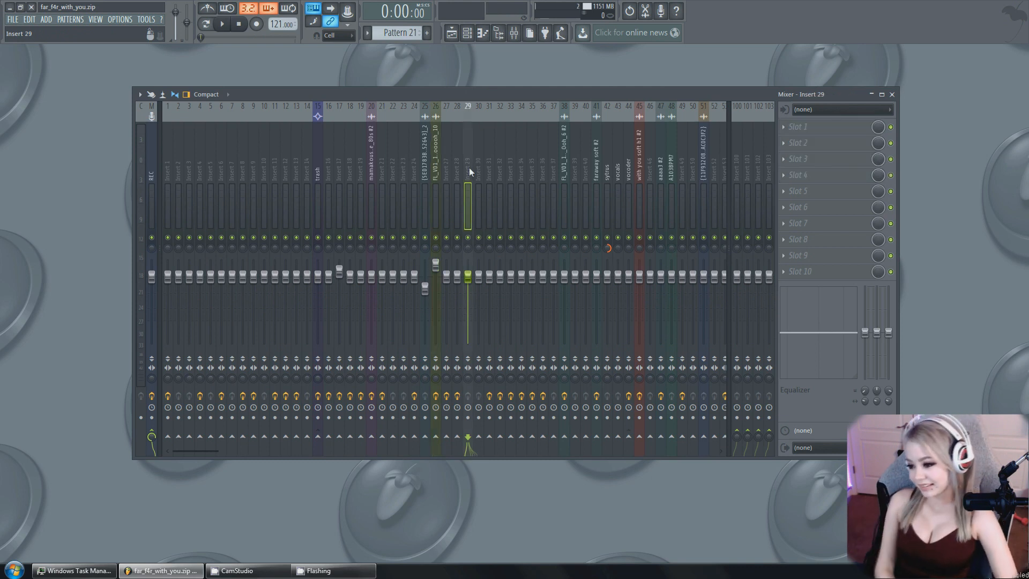
left_click(520, 170)
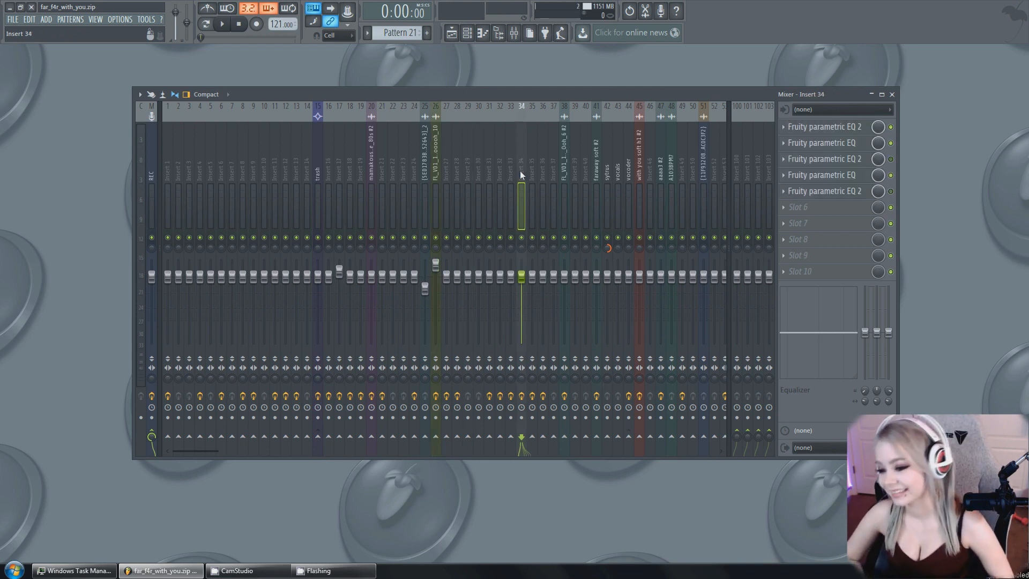
left_click(436, 165)
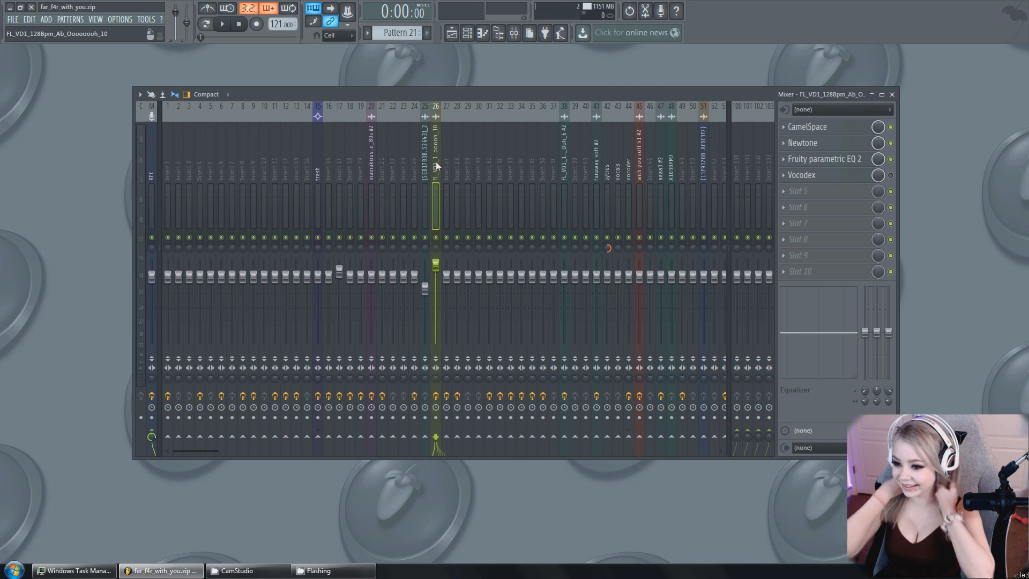
right_click(436, 146)
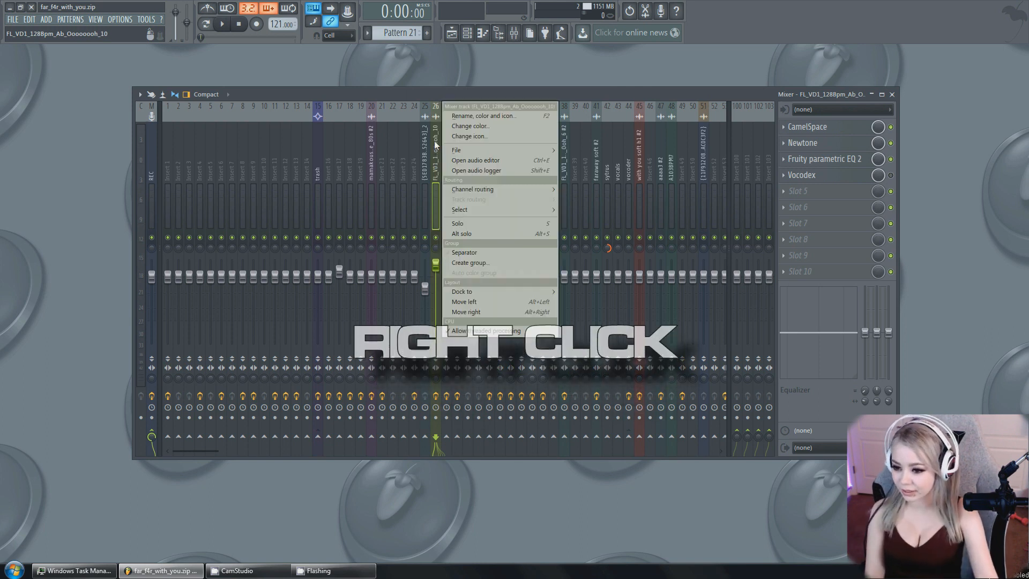
mouse_move(480, 154)
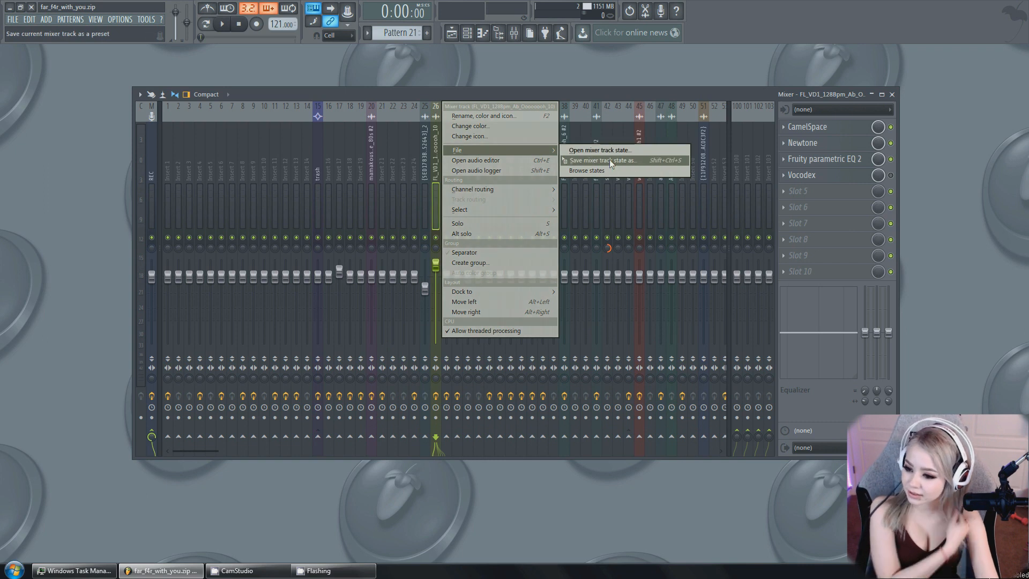
left_click_drag(609, 159, 477, 147)
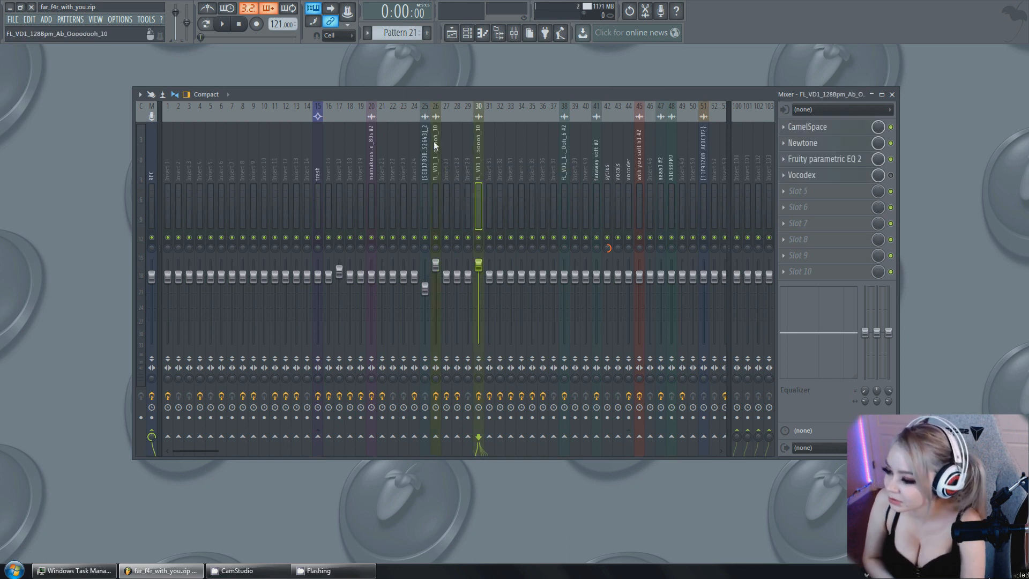
left_click(436, 144)
left_click(479, 145)
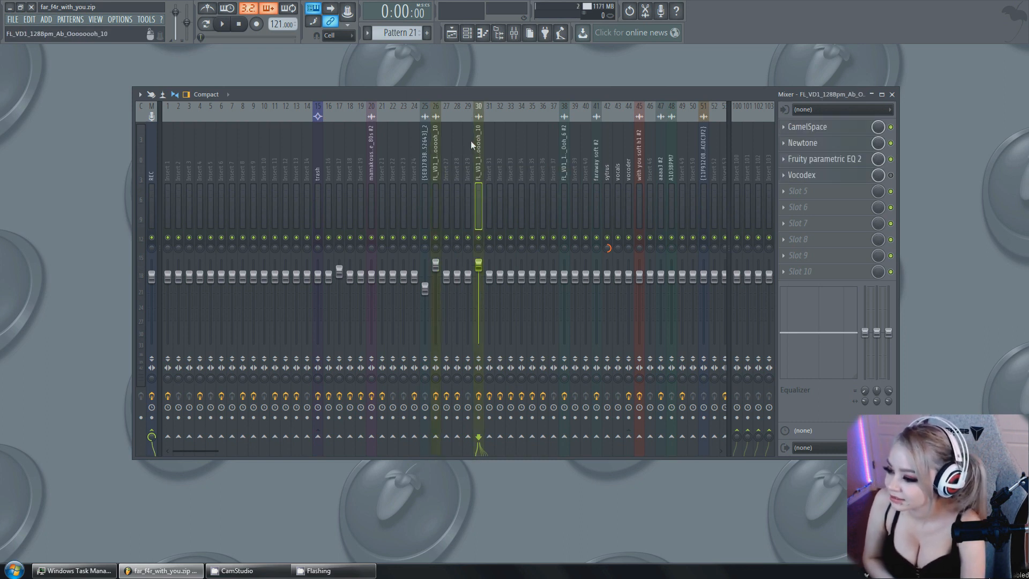
left_click(435, 144)
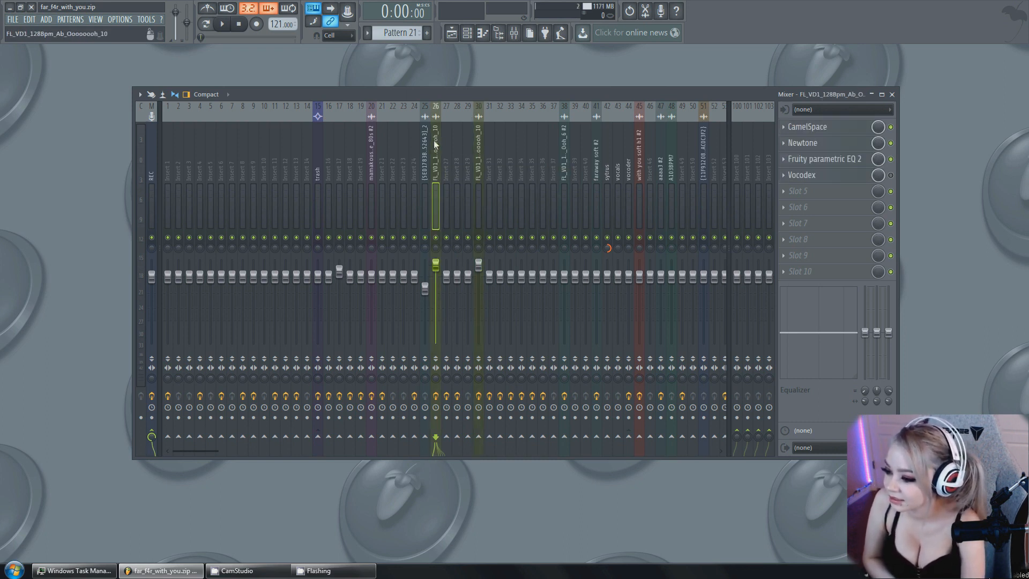
Save the mixer track state of track 20 as a preset file named aggelos in the Mixer presets folder
left_click(370, 142)
right_click(370, 139)
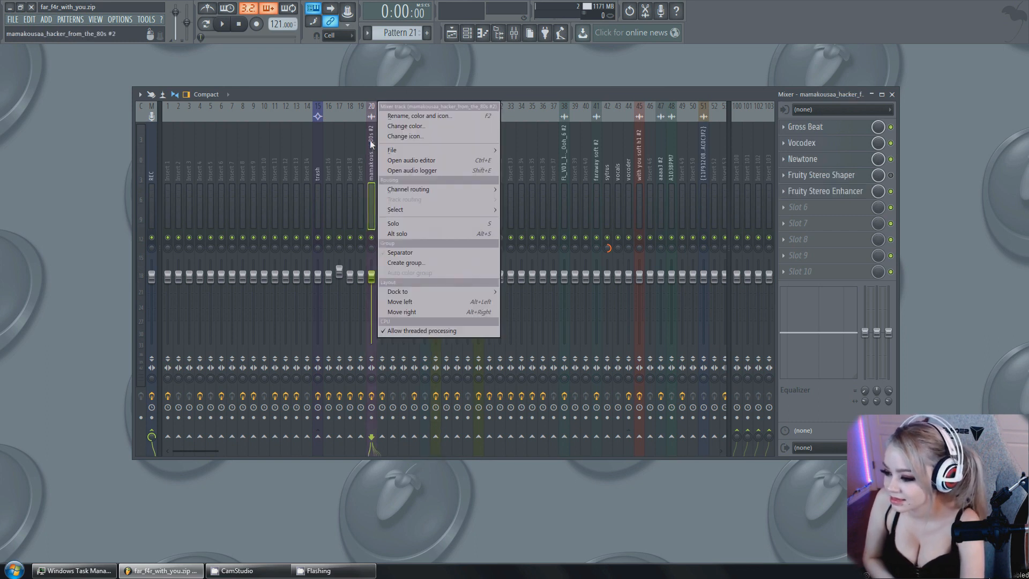
mouse_move(428, 149)
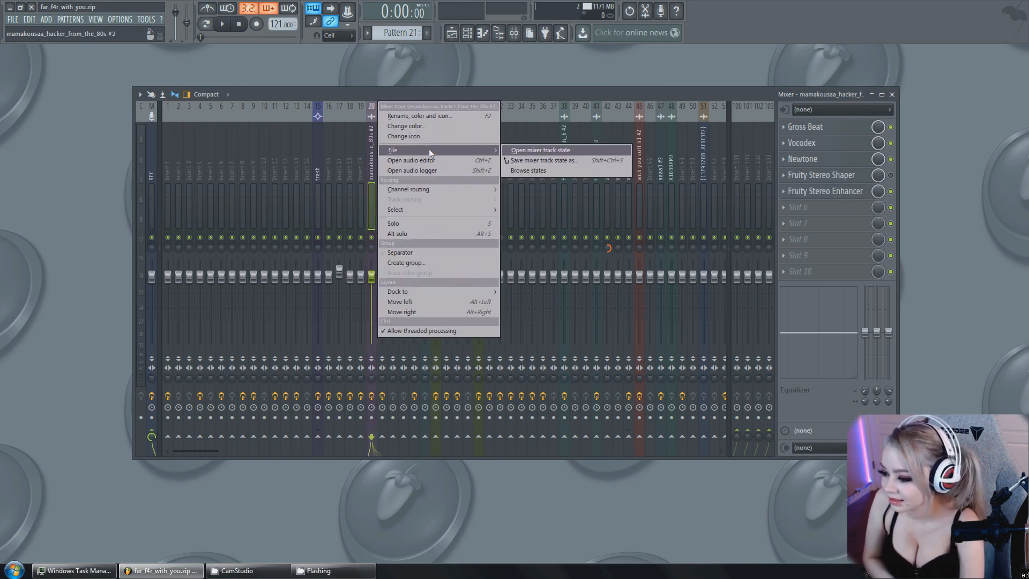
left_click(533, 160)
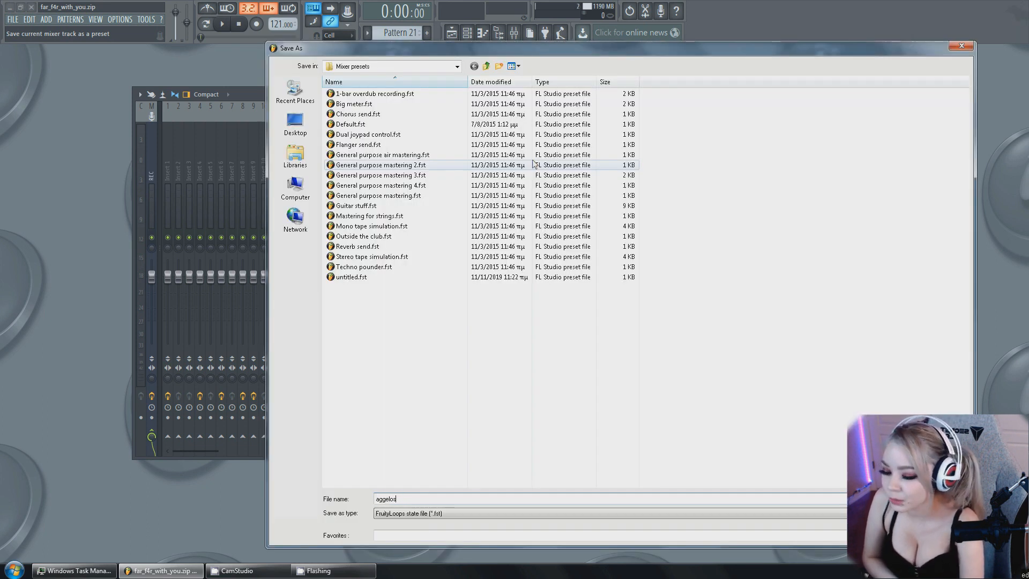
key("Return")
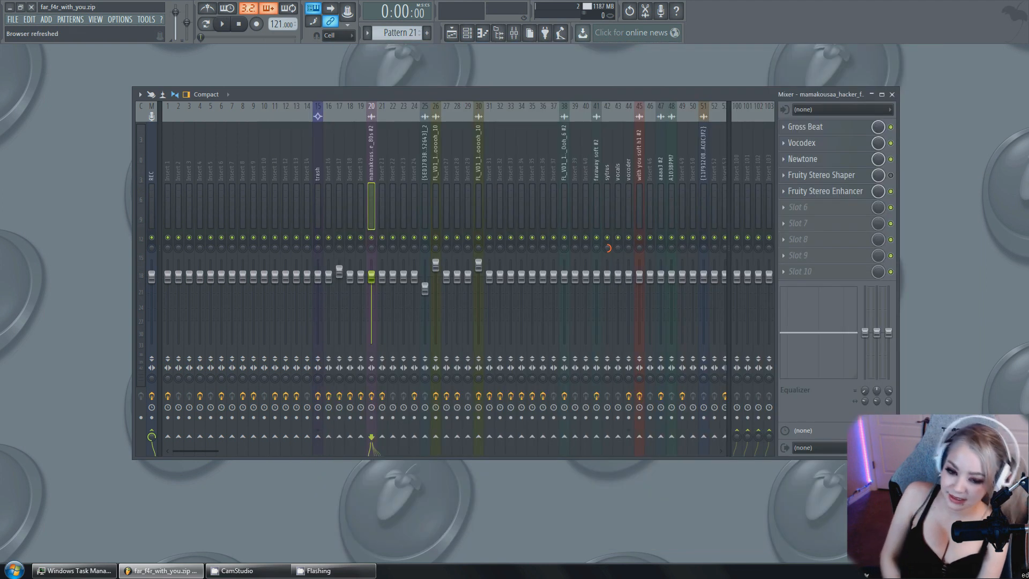
Load the saved aggelos mixer track state onto the empty insert 40
left_click(382, 165)
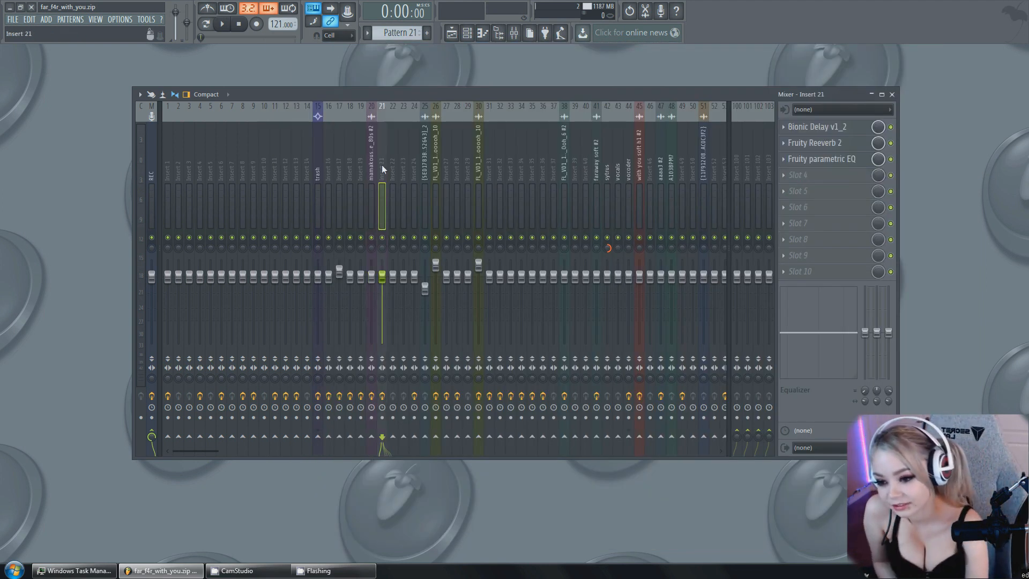
left_click(340, 161)
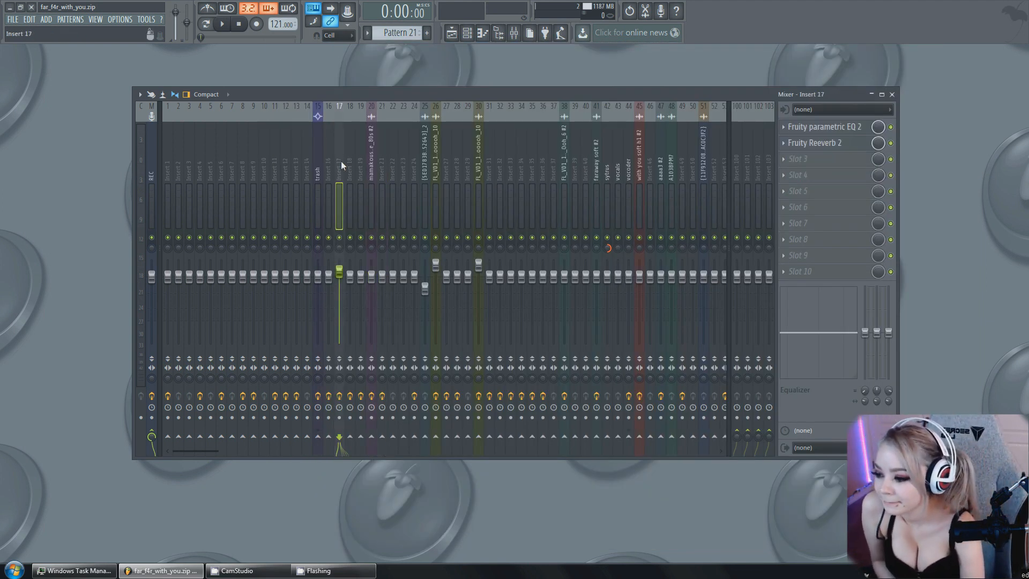
left_click(282, 159)
left_click(582, 165)
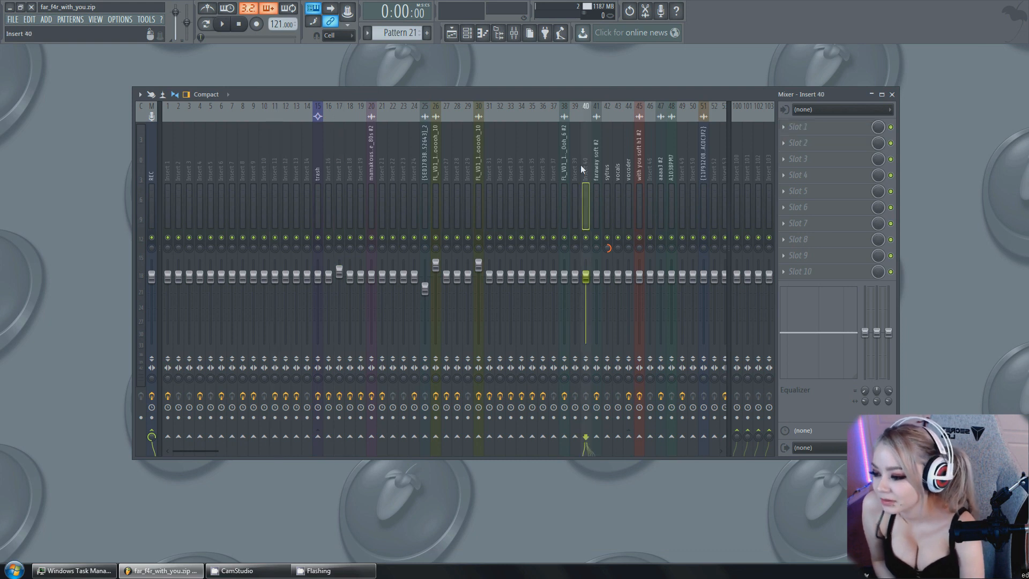
right_click(584, 165)
mouse_move(632, 150)
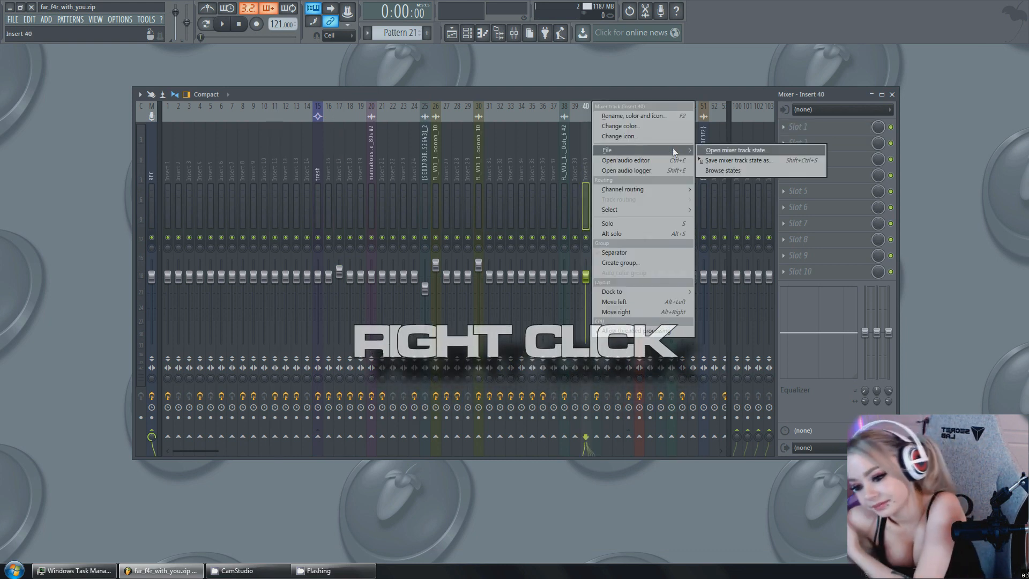
left_click(737, 154)
double_click(370, 104)
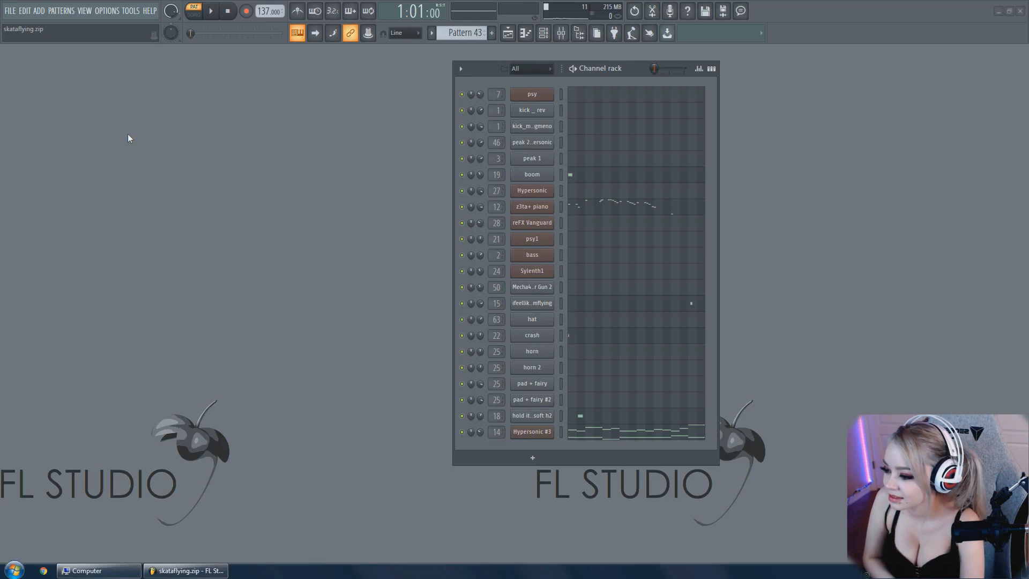
Play Pattern 43 and examine the notes of the z3ta+ piano channel in its piano roll
left_click(209, 16)
right_click(530, 206)
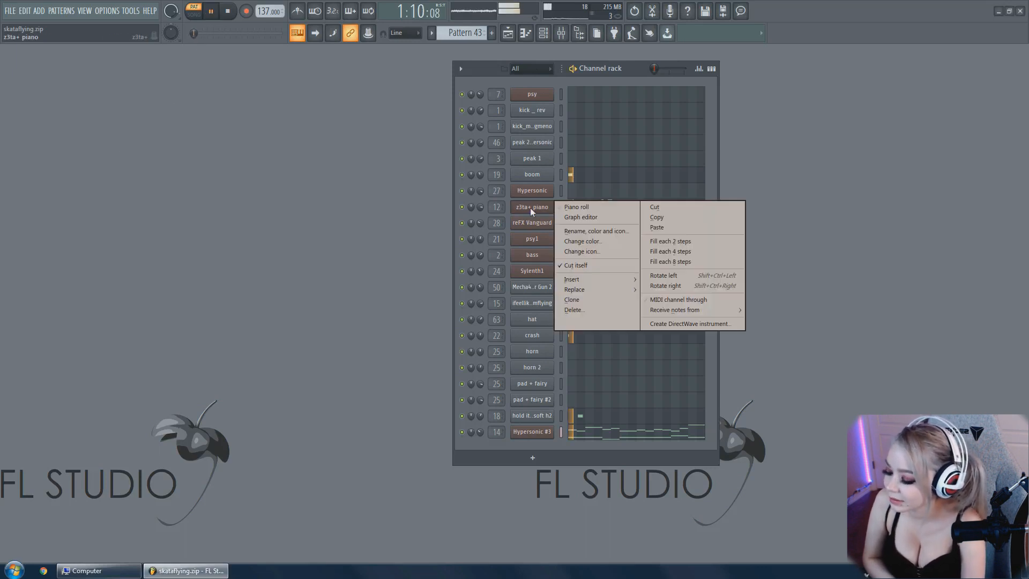
left_click(572, 209)
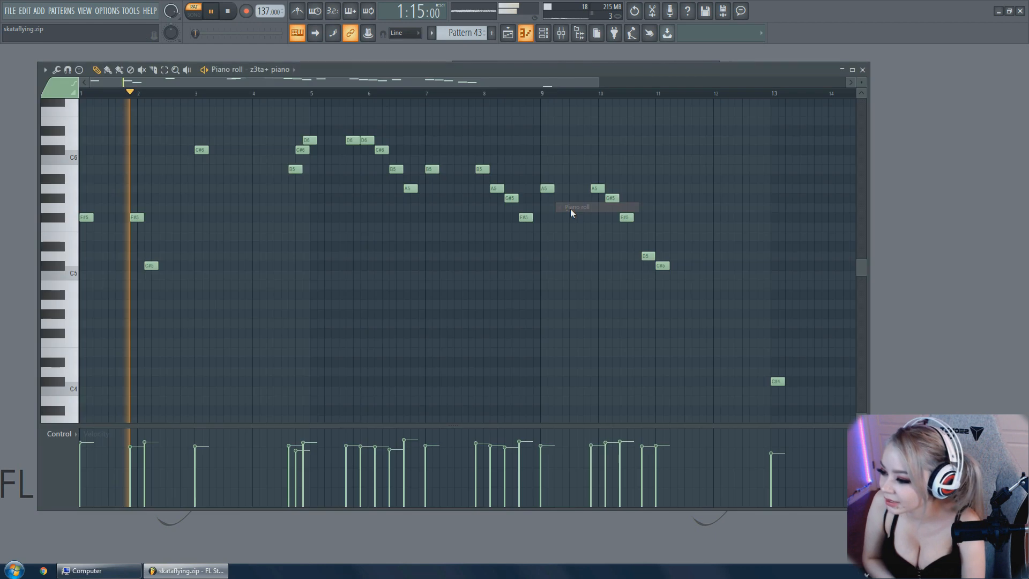
left_click(863, 70)
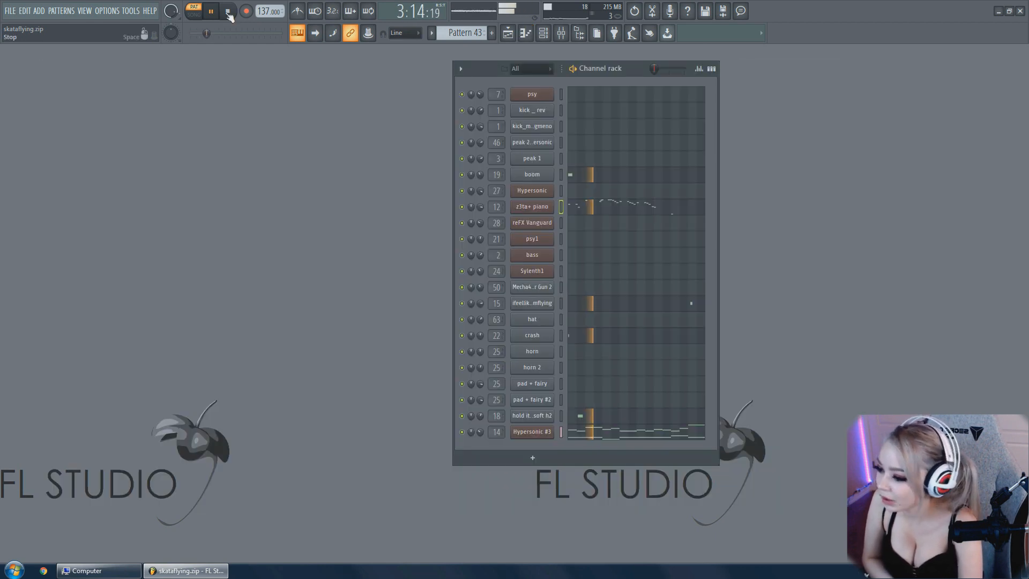
key("space")
Render the z3ta+ piano channel as a DirectWave instrument with 1 key per zone, overwriting z3ta+ piano.dwp
right_click(532, 208)
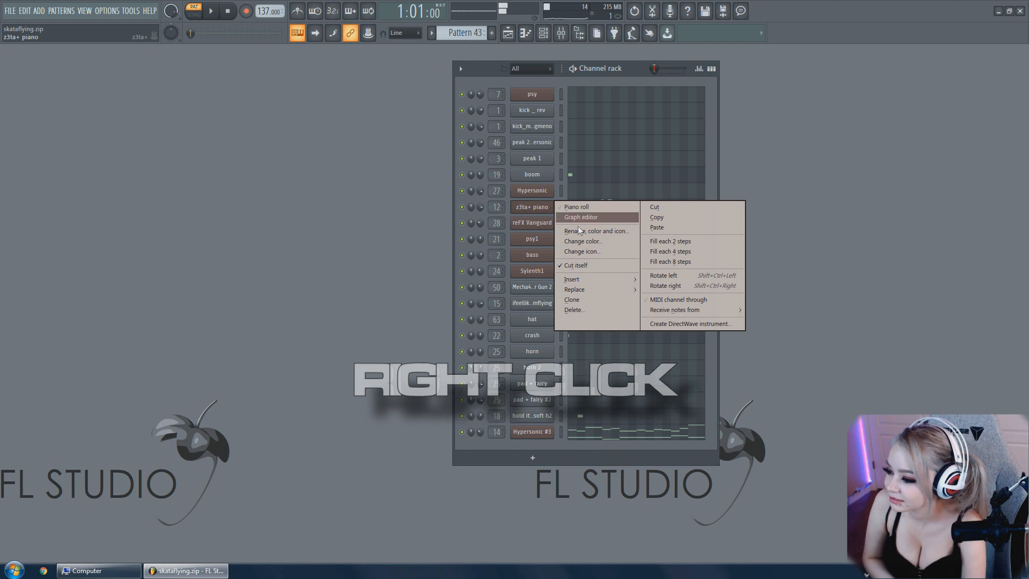
left_click(715, 324)
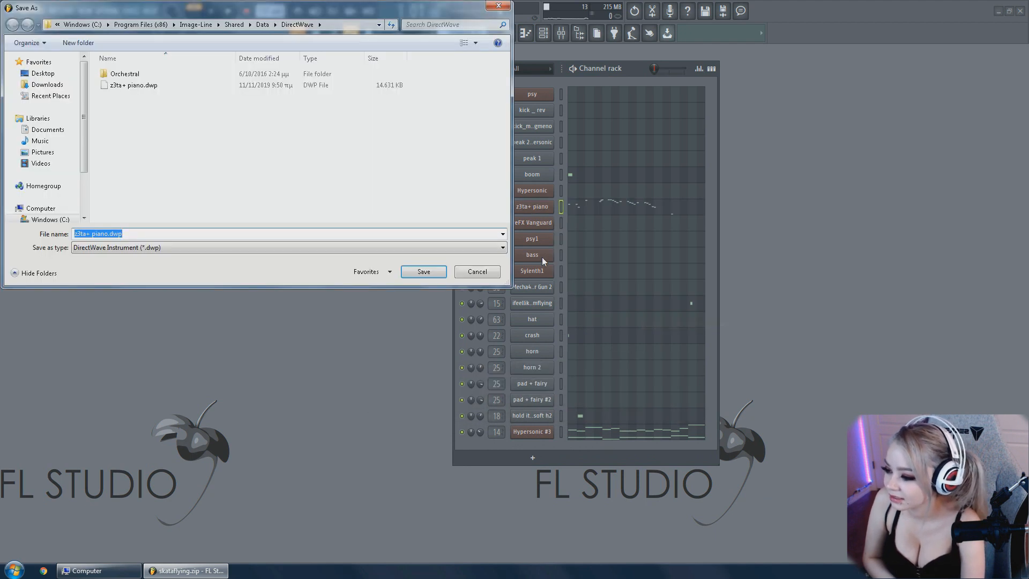
left_click(423, 272)
left_click(546, 289)
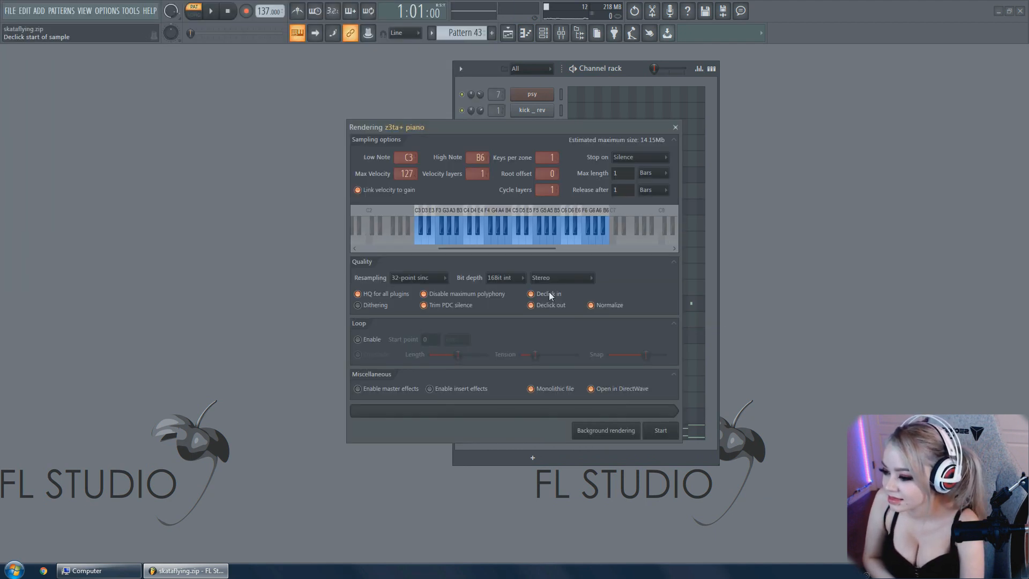
left_click_drag(546, 159, 547, 159)
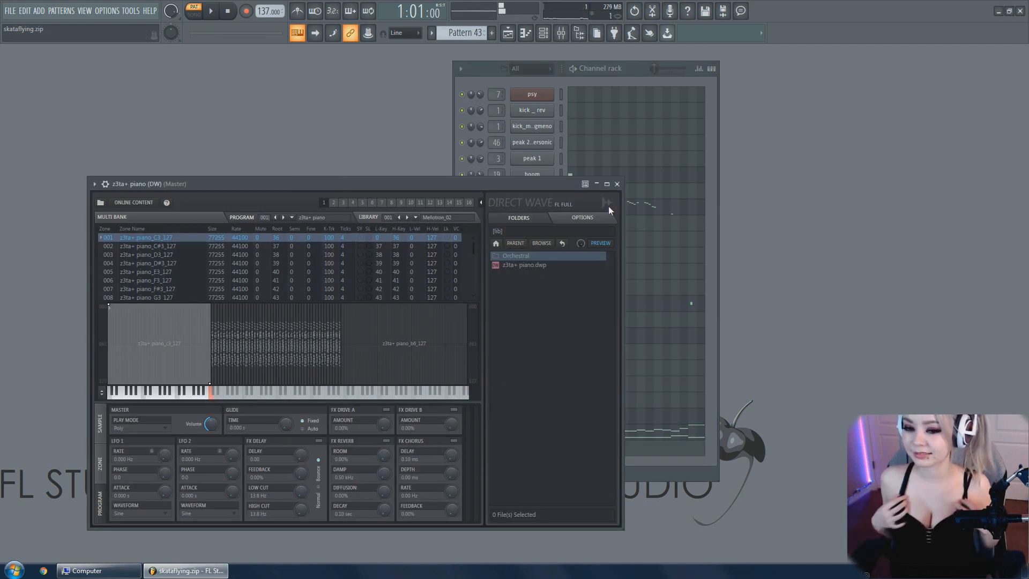
Close the DirectWave window and copy the z3ta+ piano notes into the new DirectWave channel
left_click(617, 184)
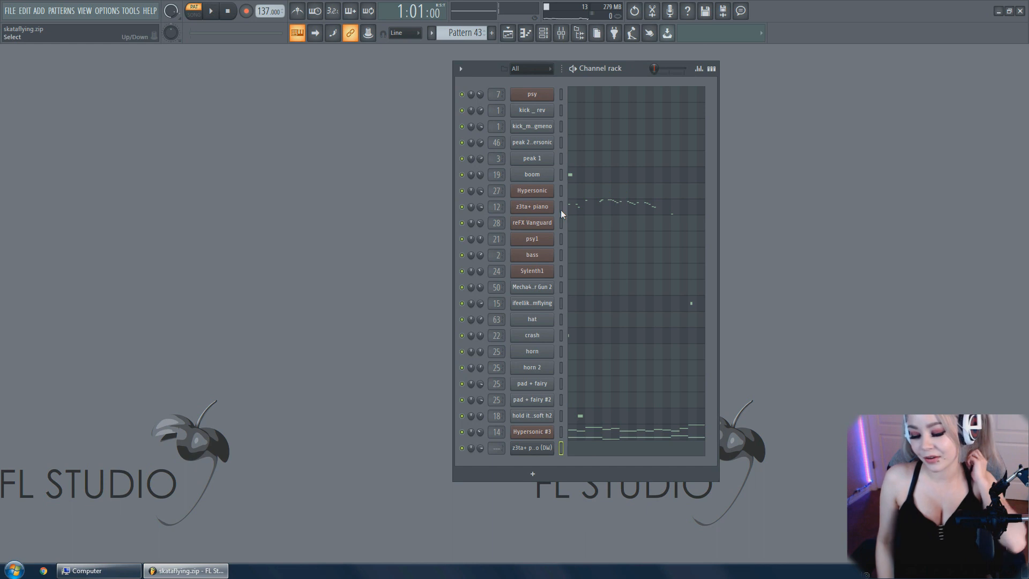
left_click(561, 449)
key("ctrl+v")
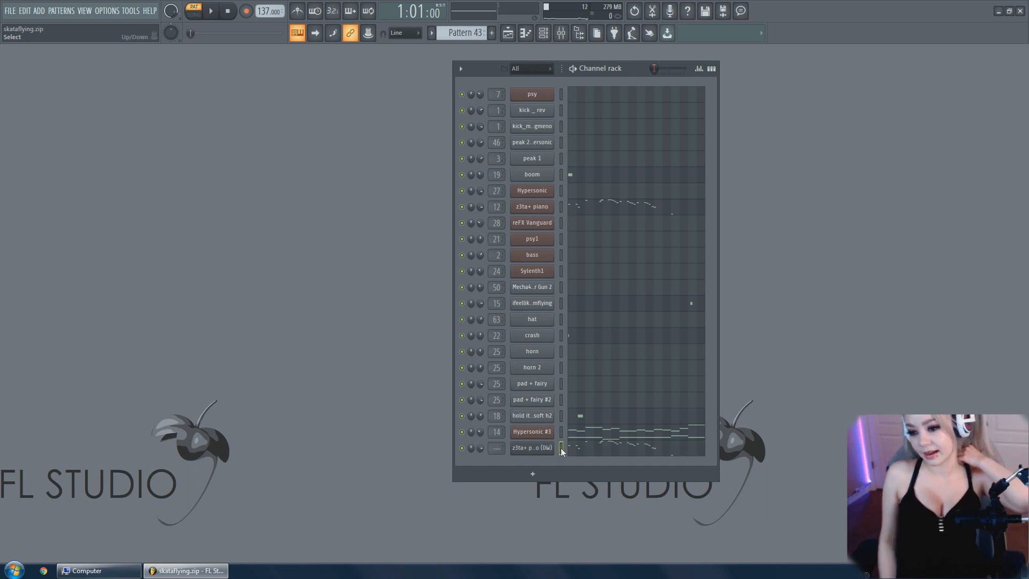
Solo the original z3ta+ piano channel and listen to the pattern
right_click(462, 207)
left_click(470, 214)
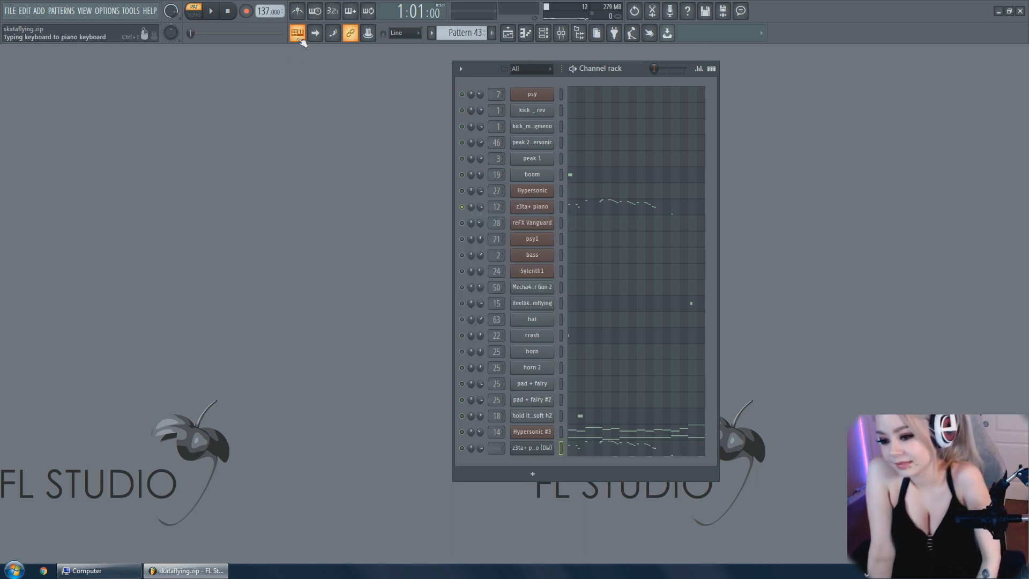
left_click(210, 11)
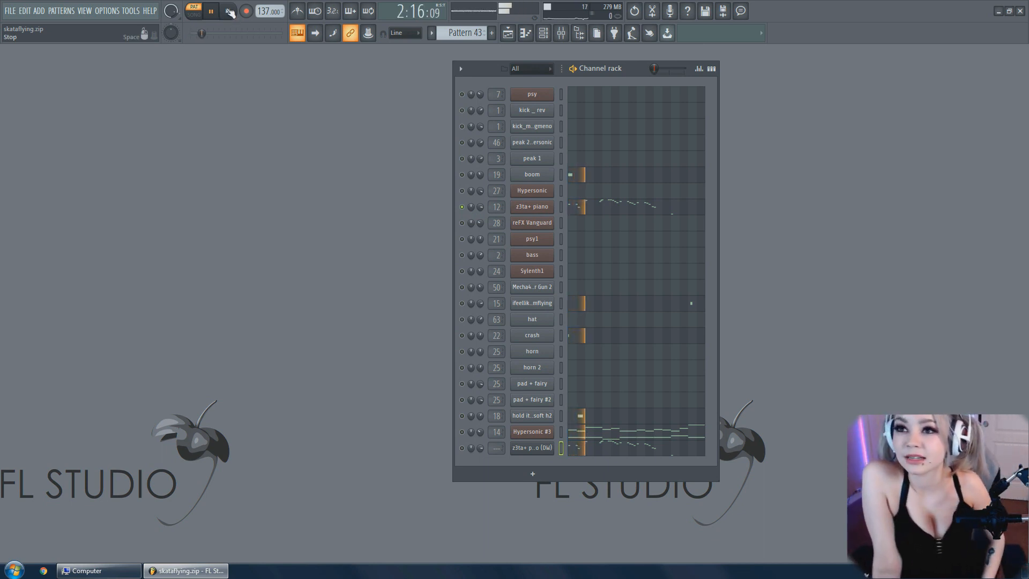
left_click(230, 12)
Route the z3ta+ piano DirectWave channel to mixer track 12 and audition it in solo
left_click_drag(498, 447, 497, 442)
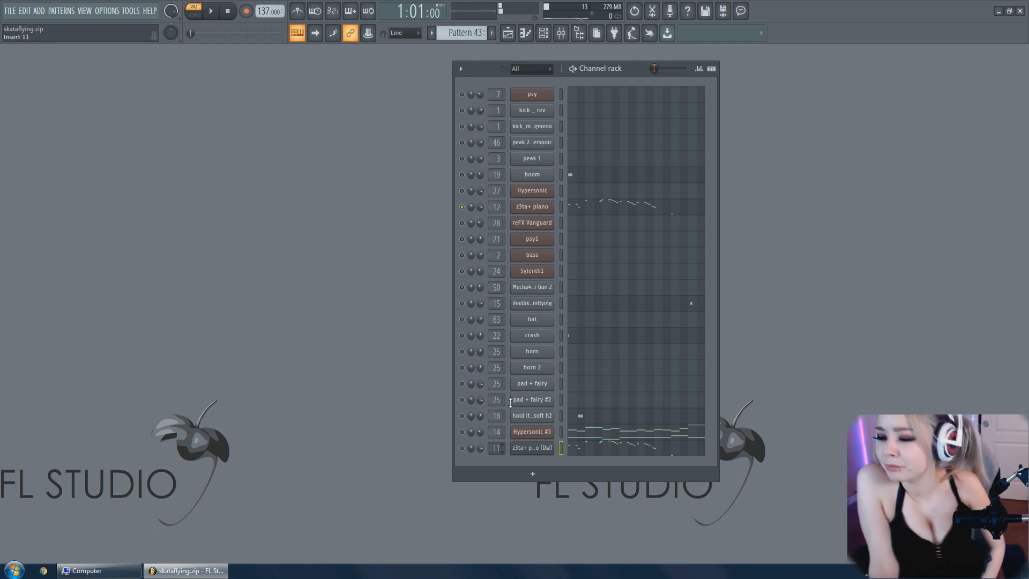
right_click(470, 445)
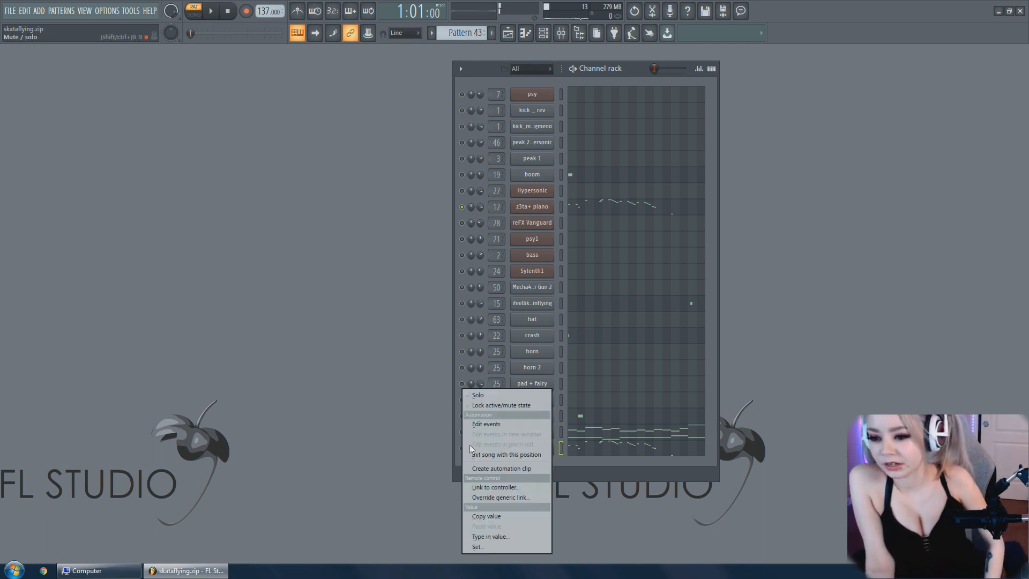
left_click(494, 395)
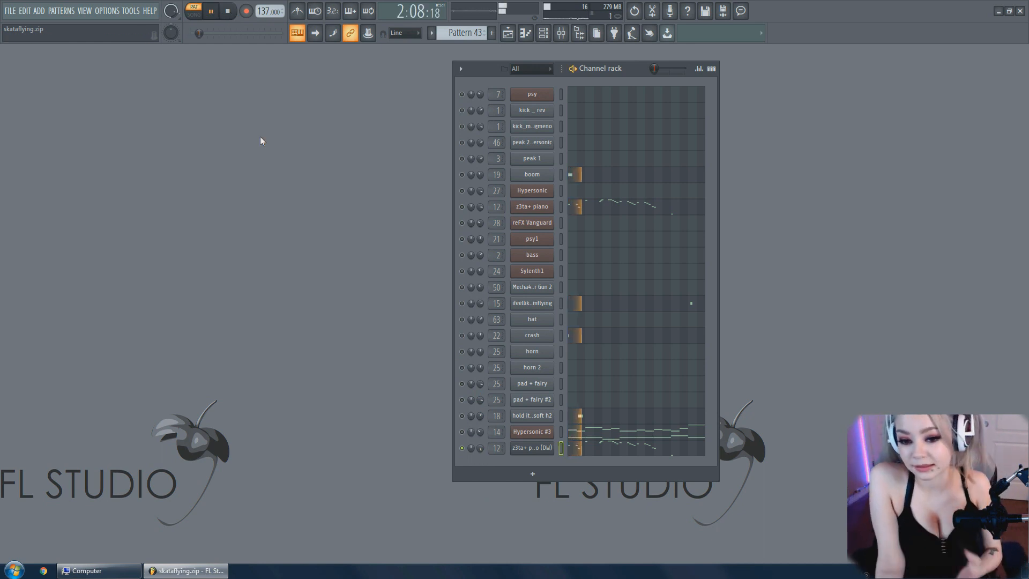
left_click(232, 15)
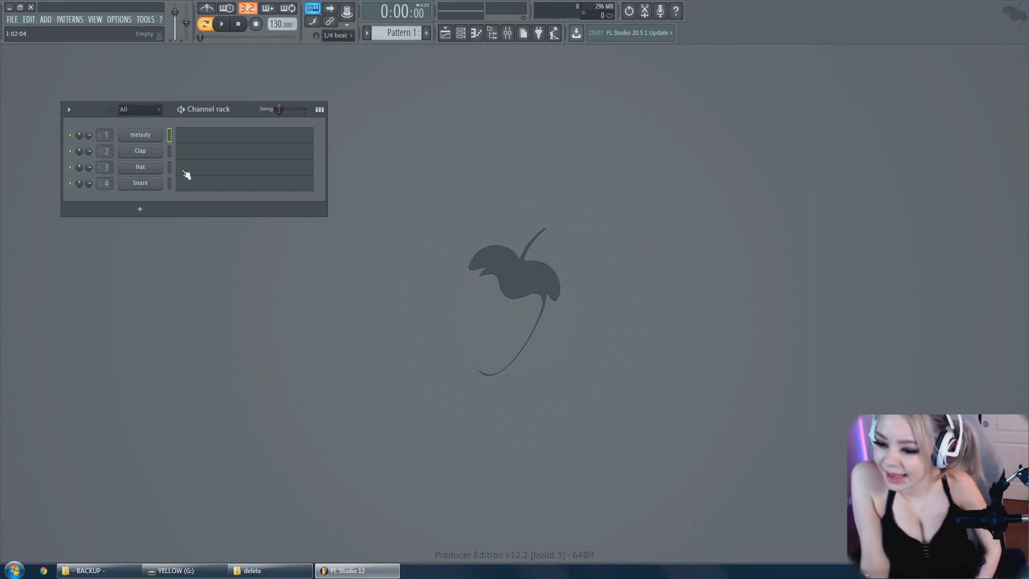
Open the melody channel's sample for editing in Edison
left_click(141, 136)
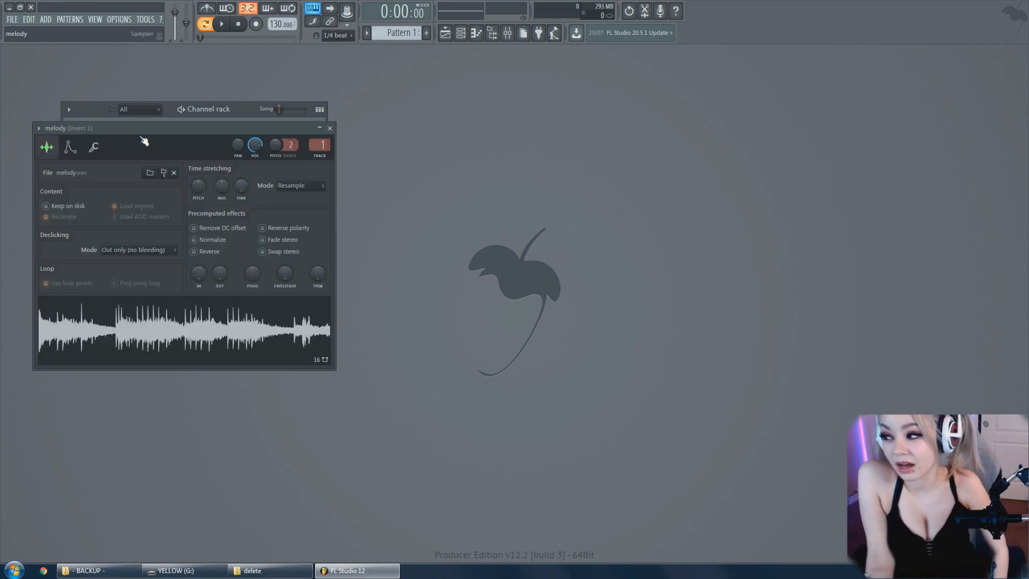
right_click(171, 325)
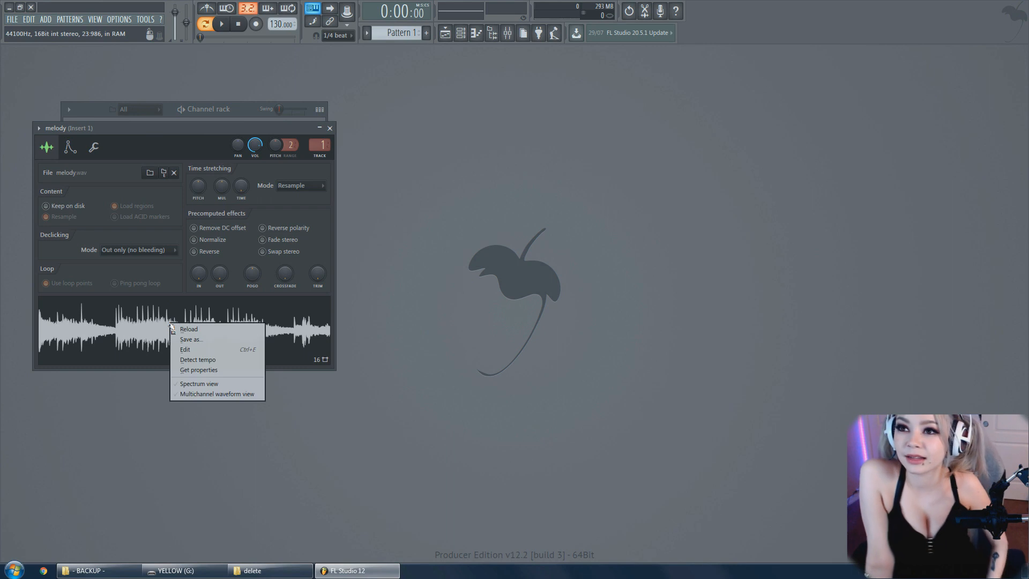
left_click(207, 349)
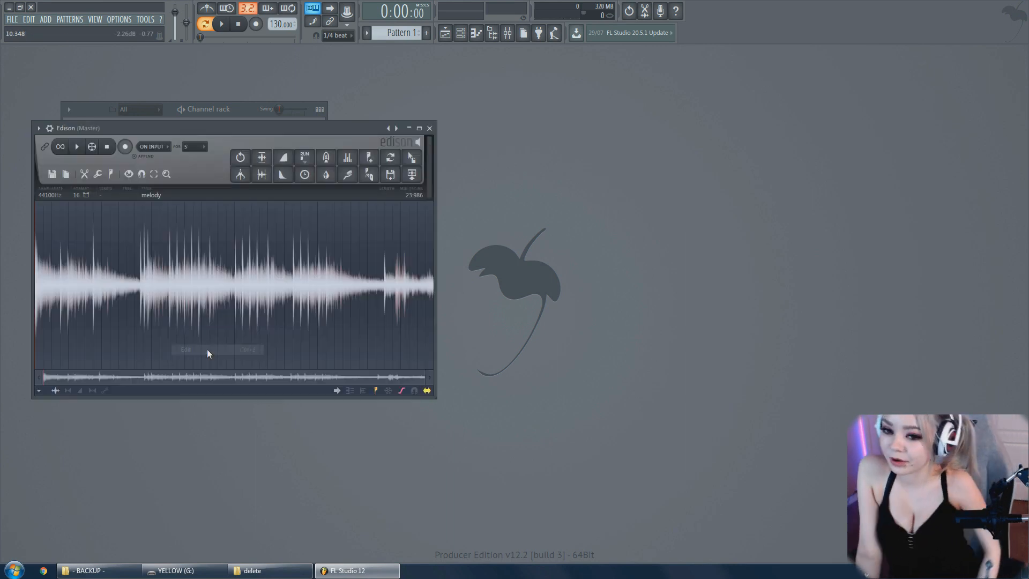
Play the melody sample in Edison and reposition the Edison window beside the channel settings
left_click(81, 150)
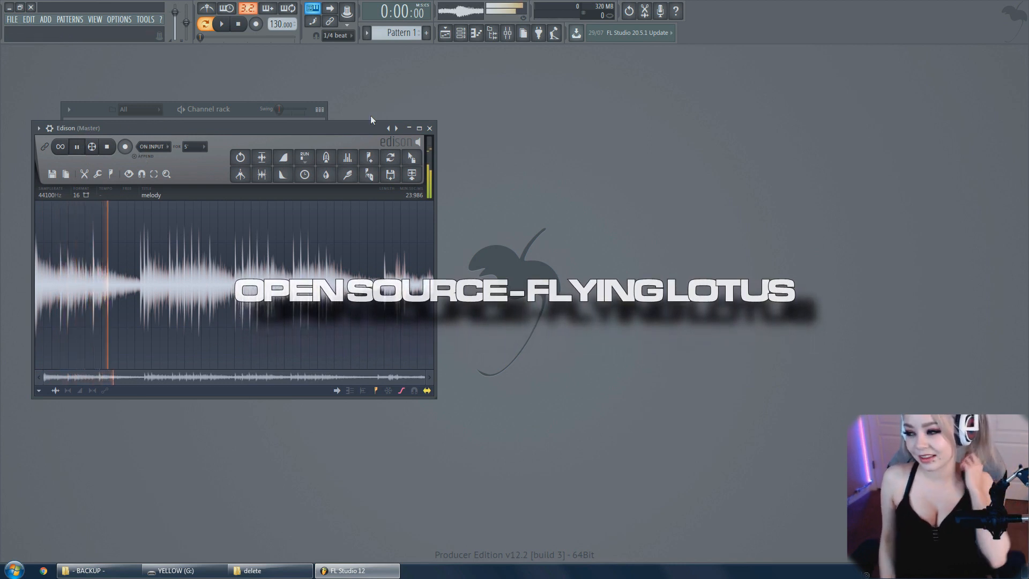
left_click_drag(364, 128, 681, 230)
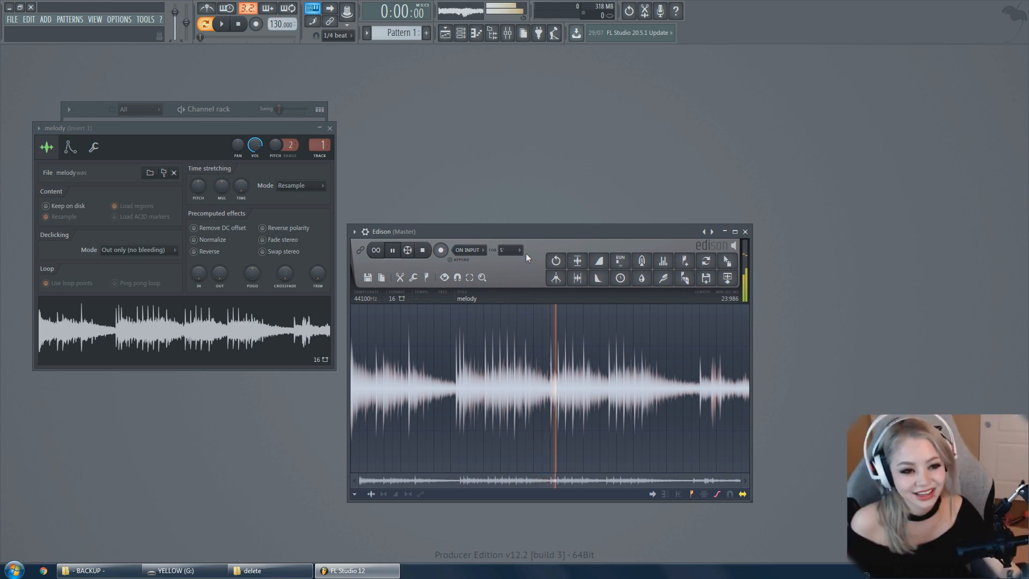
left_click(397, 255)
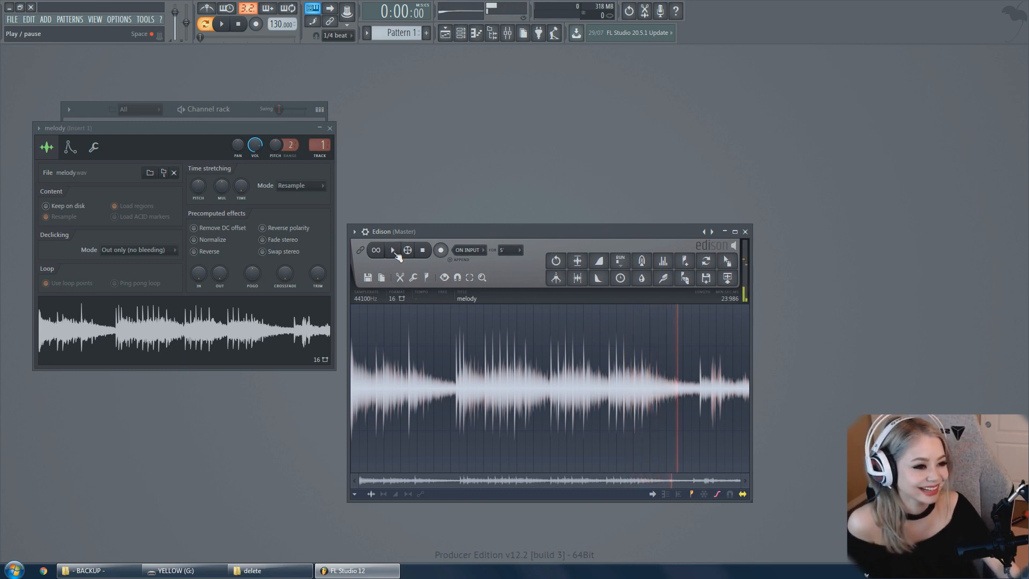
Convert the melody sample to a score, dump it to the piano roll, and bring the channel rack forward
left_click(414, 277)
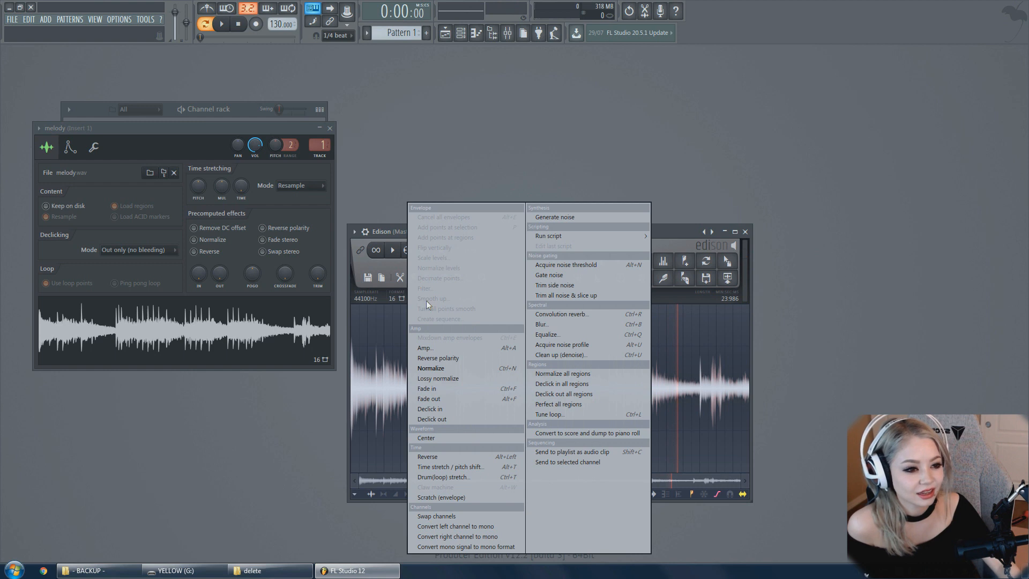
left_click(582, 432)
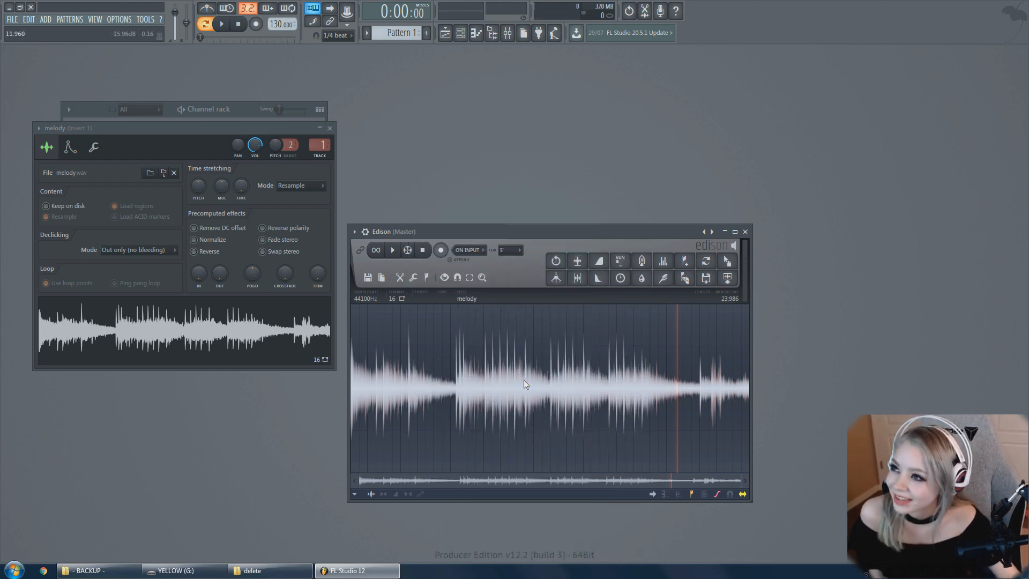
left_click(88, 108)
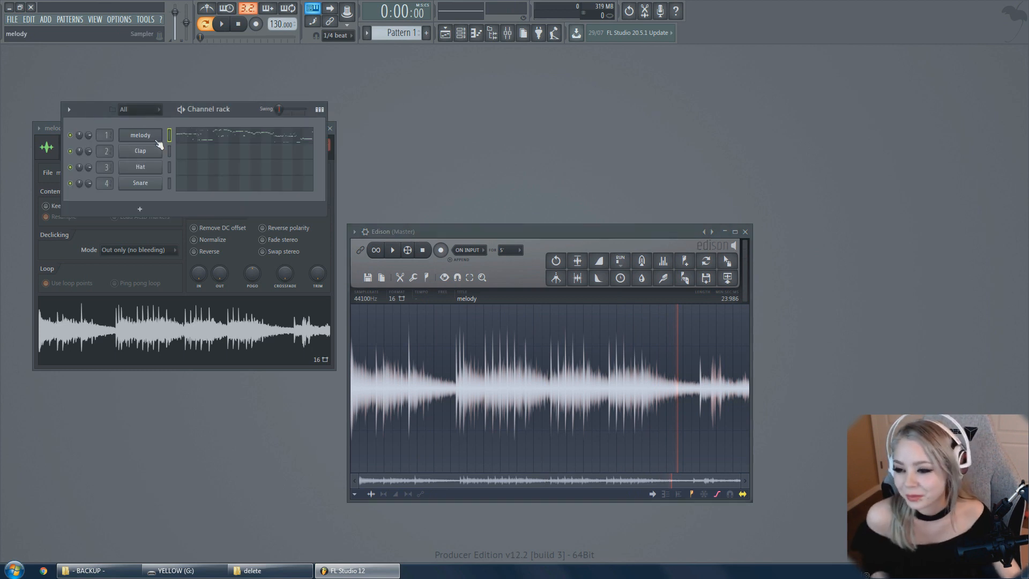
Add a Sytrus channel with the Grand piano preset and copy the melody channel's notes into it
left_click(45, 20)
mouse_move(119, 32)
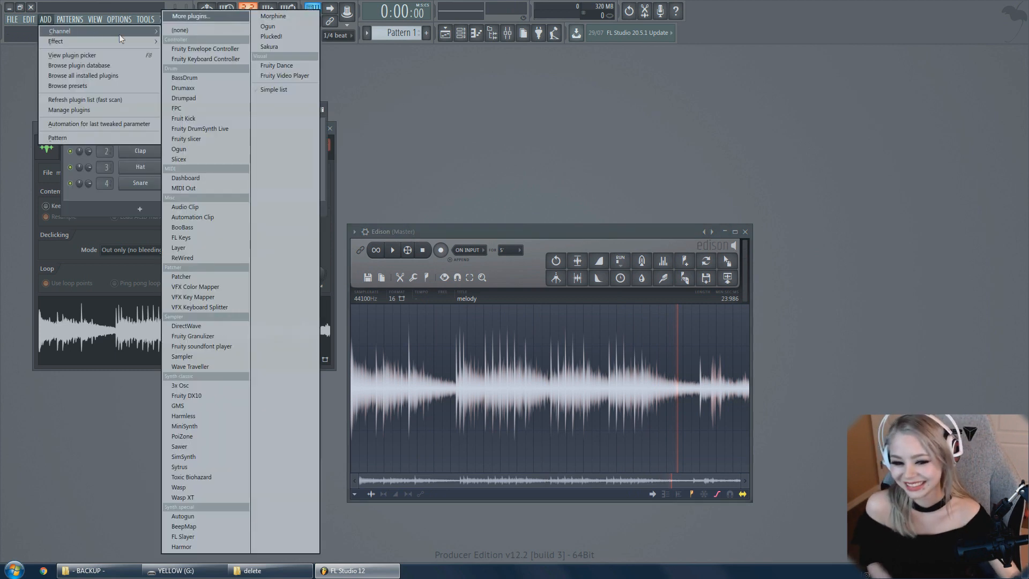
left_click(195, 467)
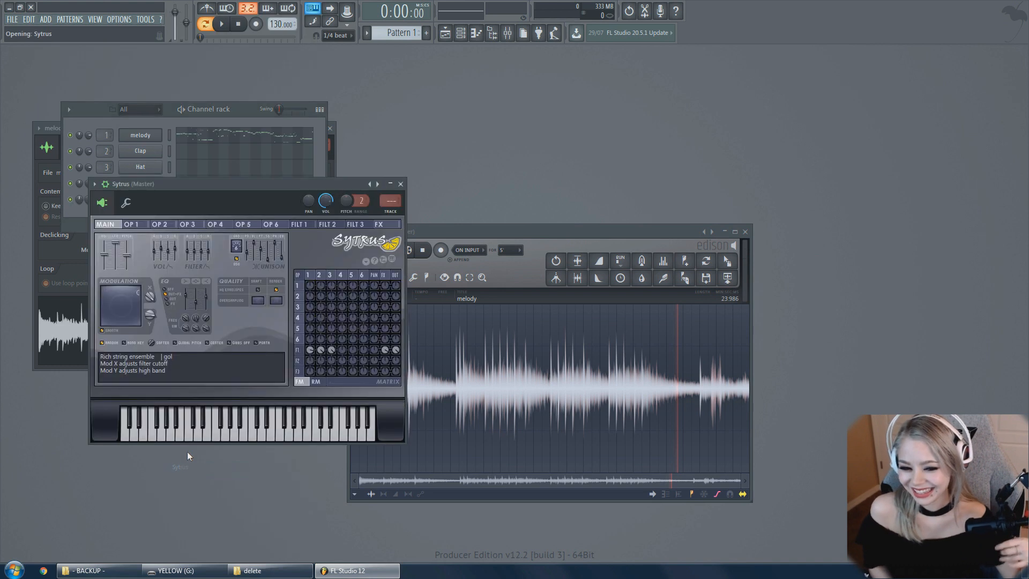
left_click(377, 184)
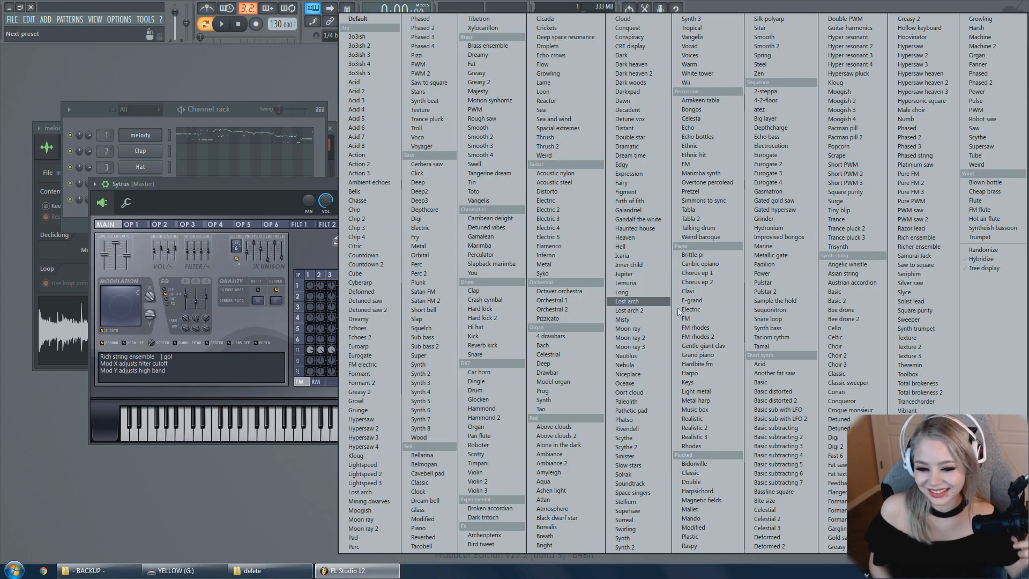
left_click(728, 352)
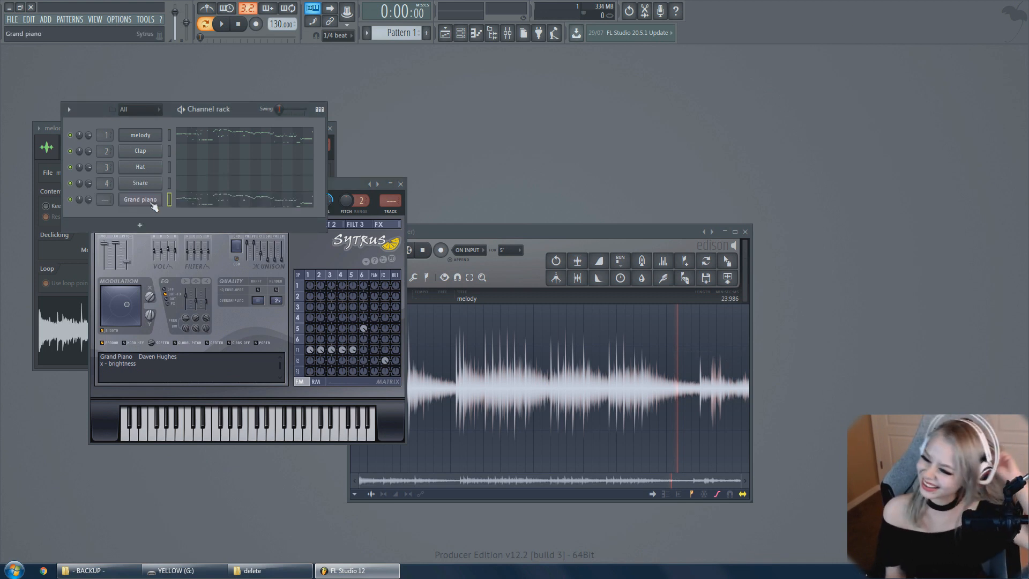
Play the pattern and examine the Grand piano channel's converted notes in an enlarged piano roll
left_click(223, 24)
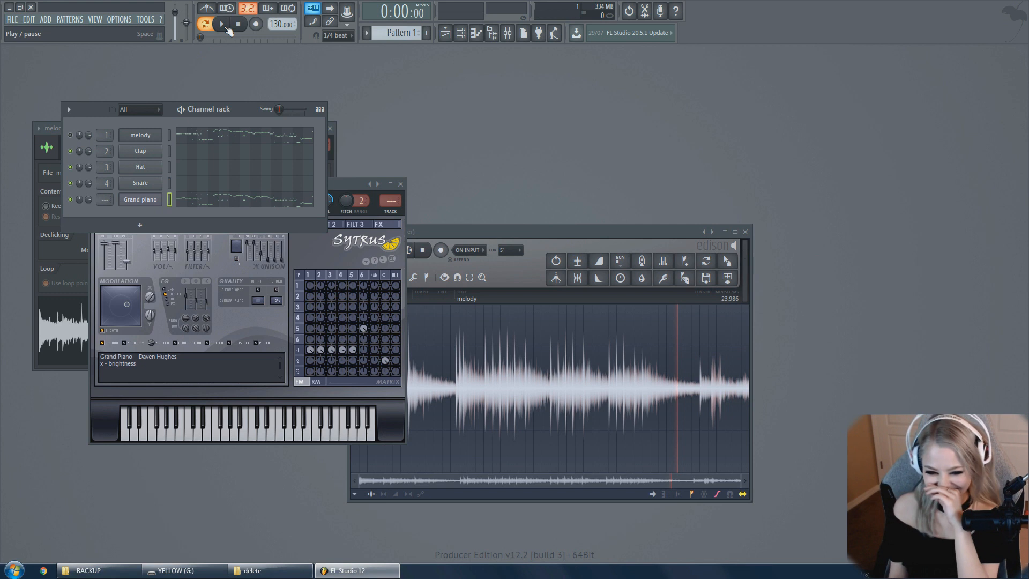
right_click(156, 200)
left_click(184, 199)
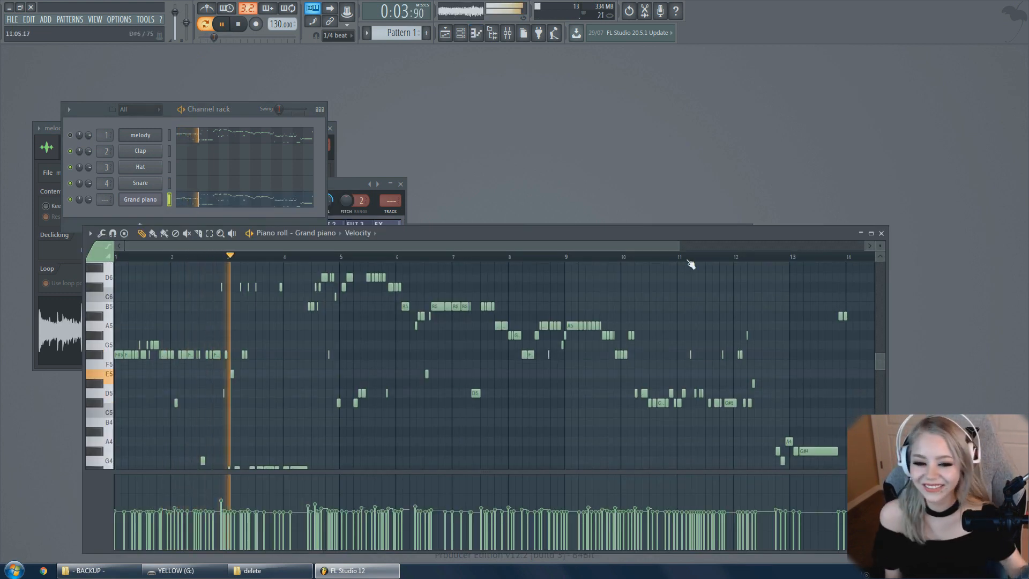
left_click_drag(679, 245, 698, 245)
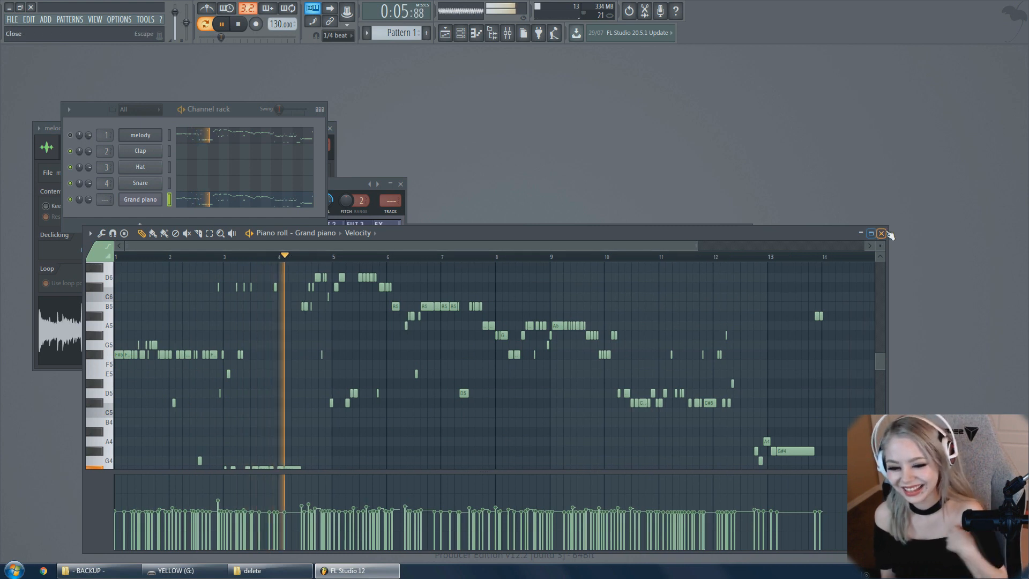
left_click_drag(887, 226, 938, 158)
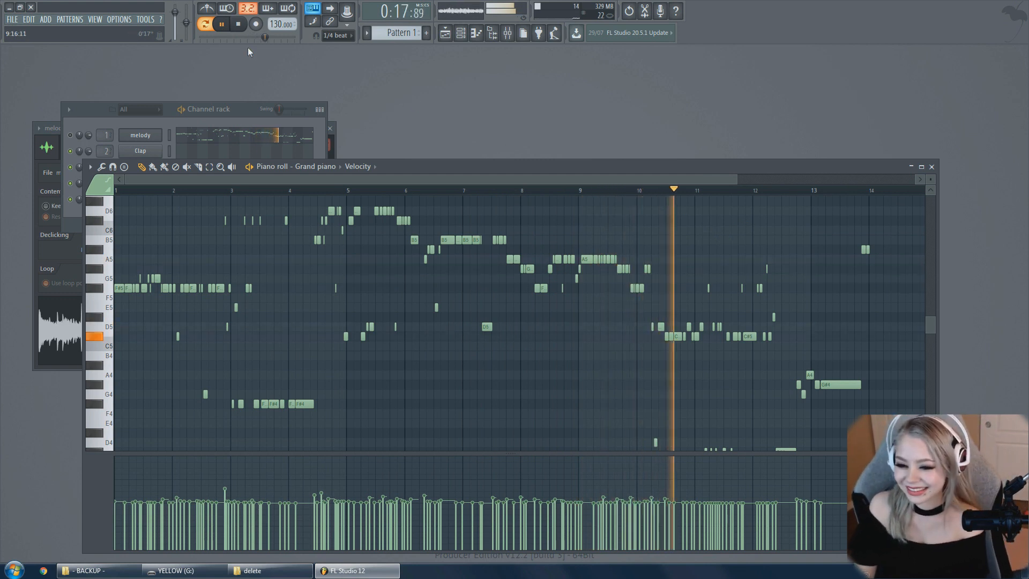
left_click(227, 29)
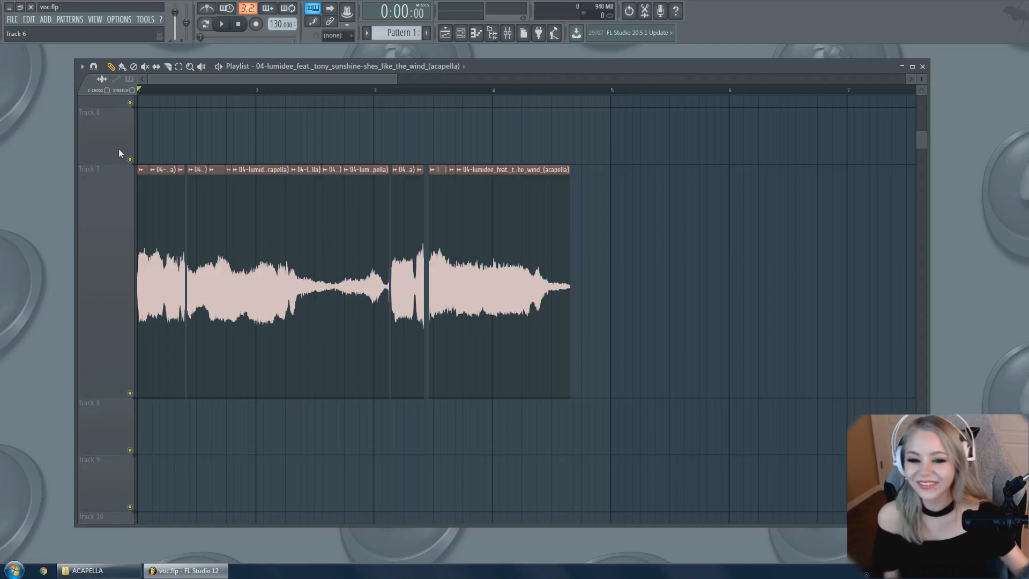
Listen to the chopped acapella clips on Track 7 of the playlist from the start
left_click(228, 26)
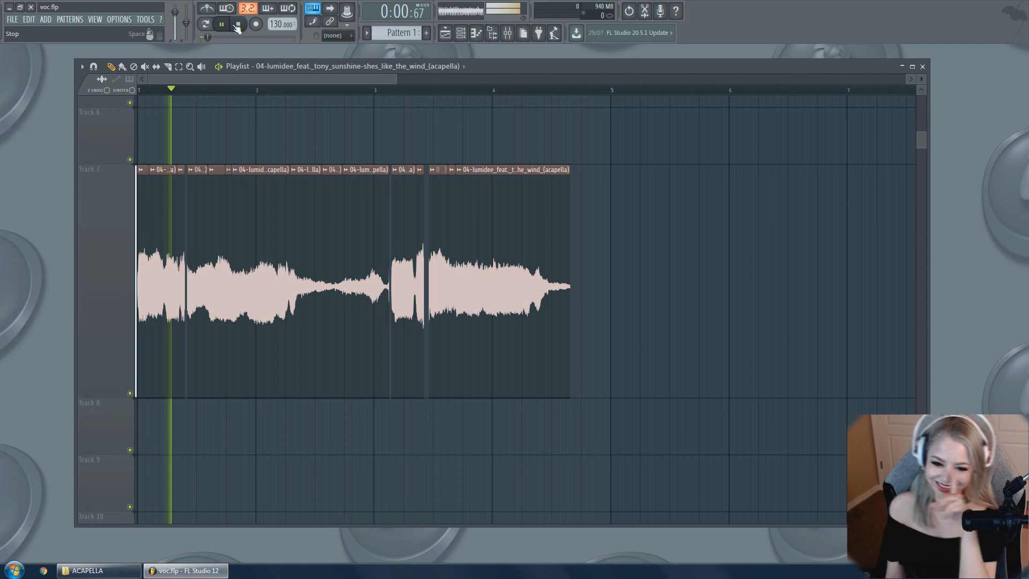
left_click(227, 26)
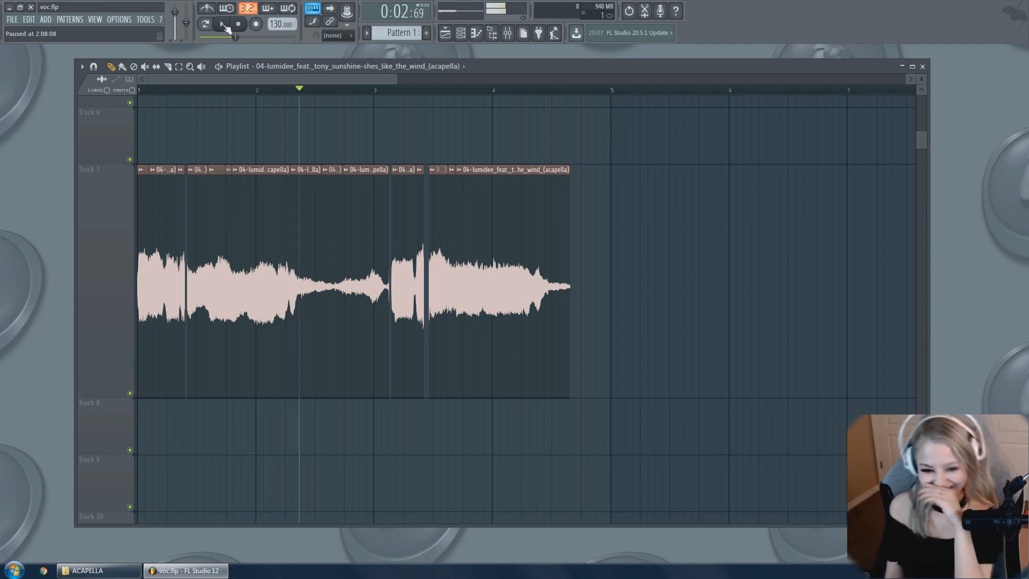
left_click(239, 26)
left_click(226, 26)
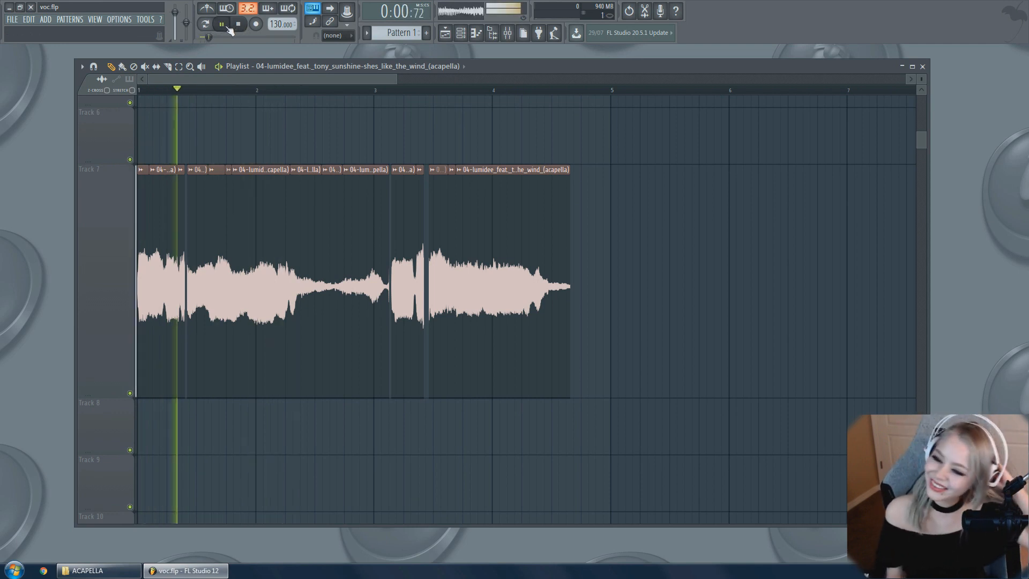
left_click(239, 26)
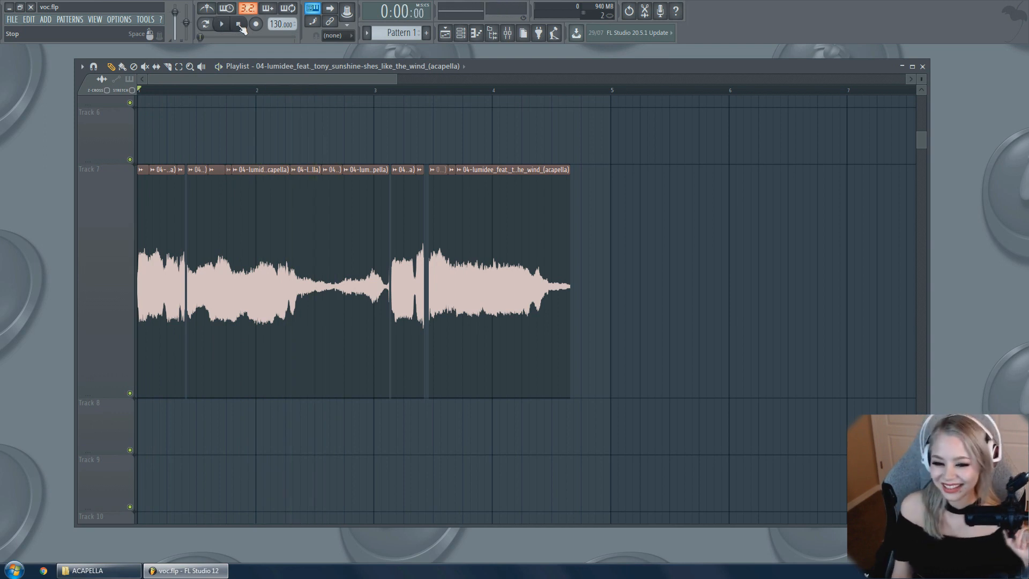
Set the acapella sample's declicking mode to Smooth (bleeding) and close its channel settings
double_click(270, 233)
left_click(149, 250)
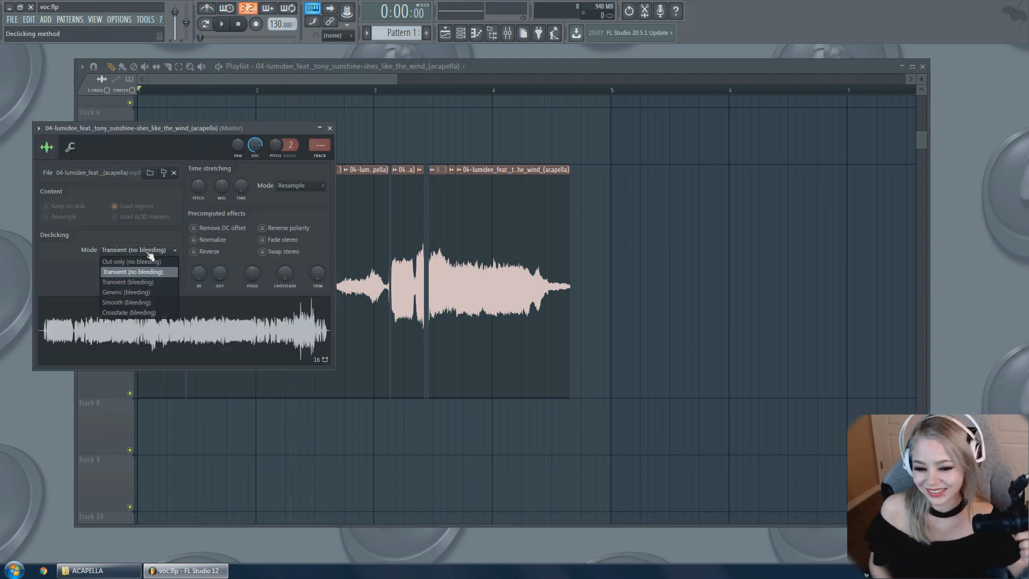
left_click(156, 301)
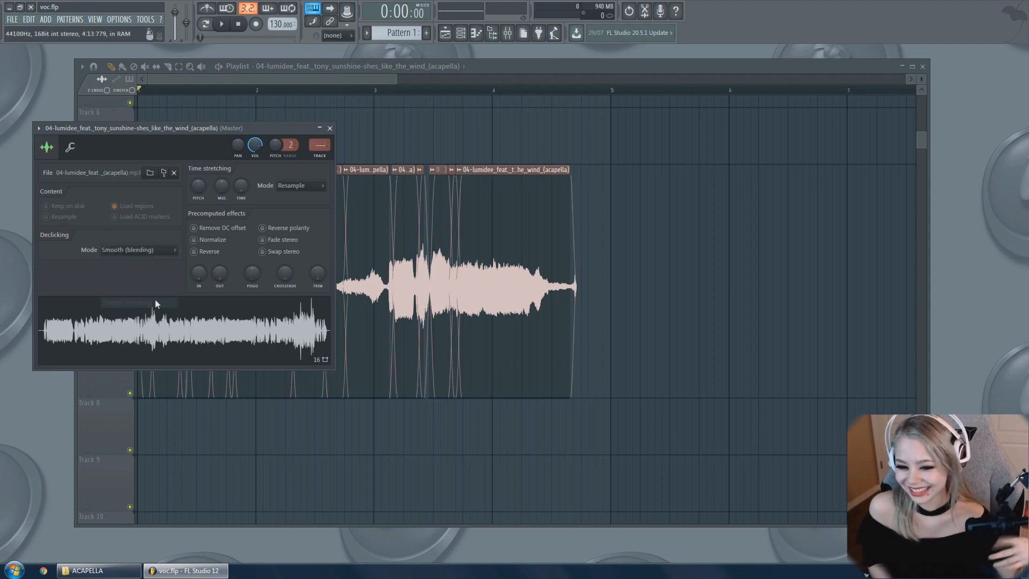
left_click(330, 129)
Play the acapella clips from the start to check how the cuts sound with the new declicking mode
left_click_drag(396, 75, 291, 76)
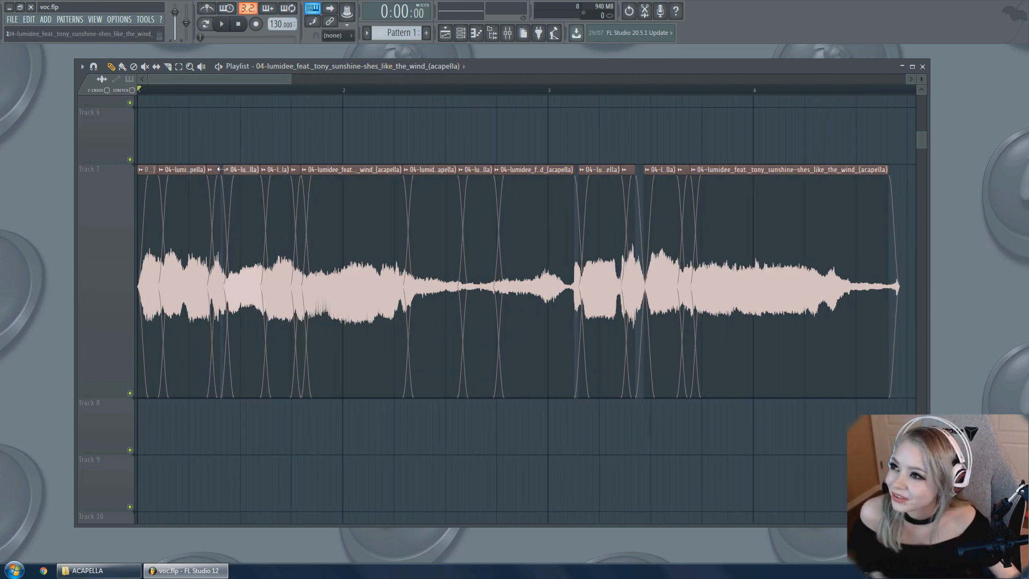
key("space")
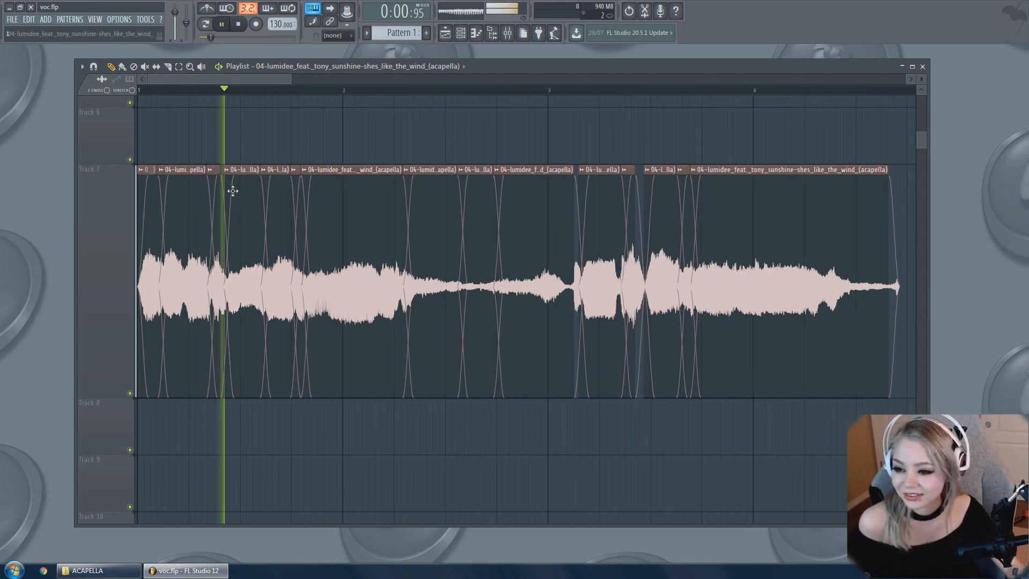
left_click(236, 24)
key("space")
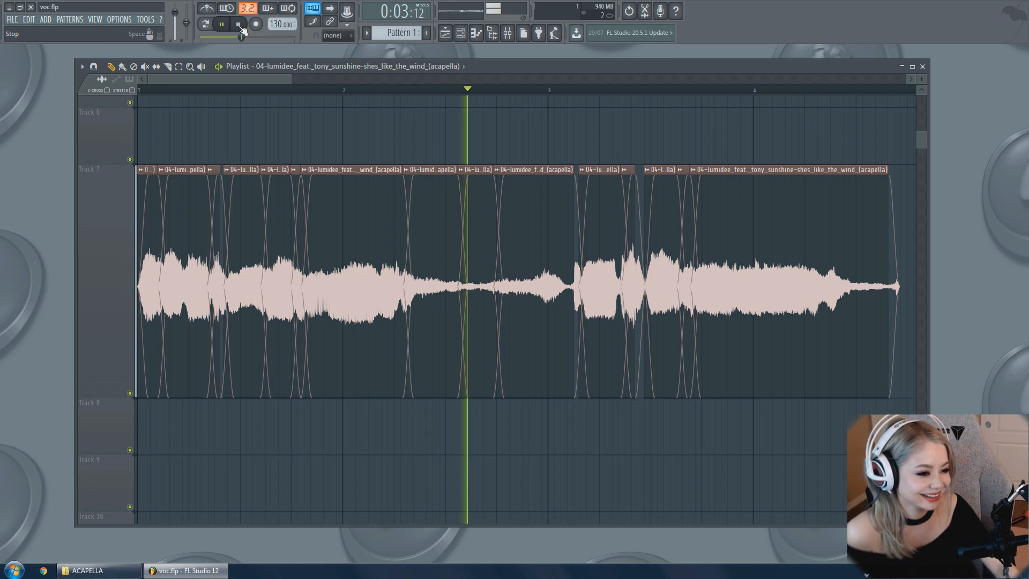
left_click(239, 28)
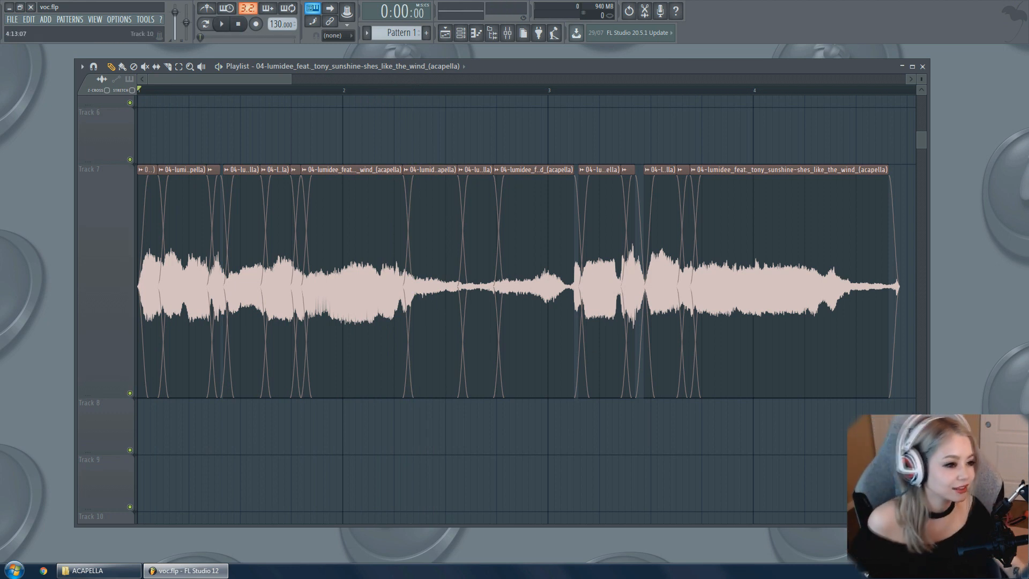